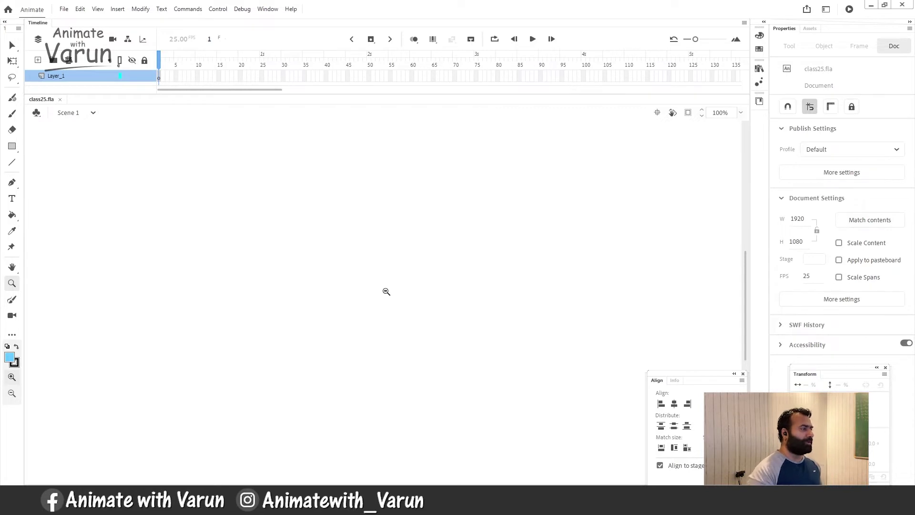
Zoom out to 50% so the whole stage is visible, and make the timeline area taller
{"action": "left_click", "coordinate": [387, 291], "text": "alt"}
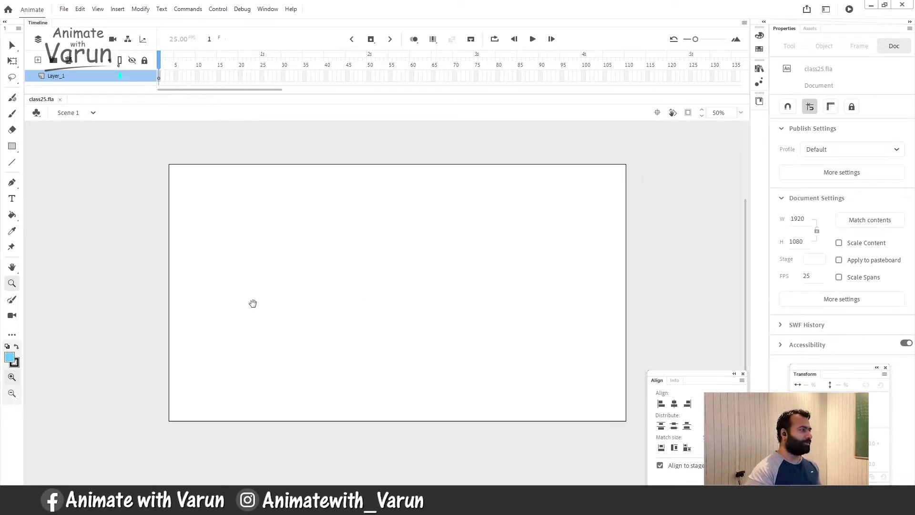
{"action": "left_click", "coordinate": [366, 89]}
{"action": "left_click", "coordinate": [173, 89]}
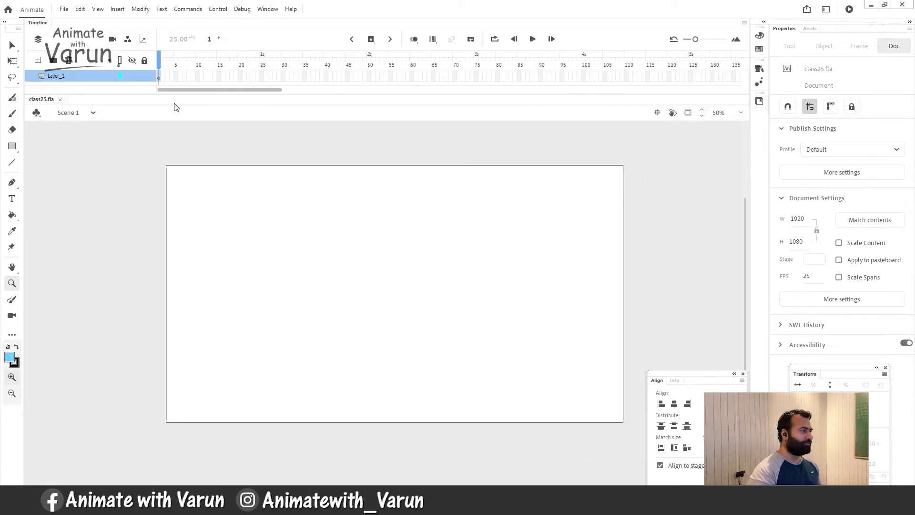
{"action": "left_click_drag", "start_coordinate": [350, 94], "coordinate": [341, 109]}
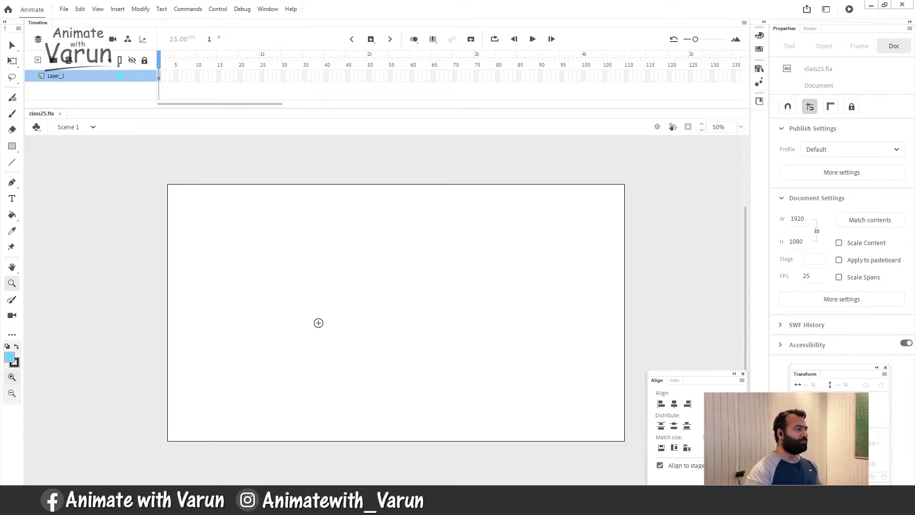
{"action": "key", "text": "b"}
{"action": "mouse_move", "coordinate": [255, 203]}
{"action": "left_mouse_down"}
{"action": "mouse_move", "coordinate": [278, 203]}
{"action": "mouse_move", "coordinate": [262, 455]}
{"action": "left_mouse_up"}
{"action": "key", "text": "ctrl+z"}
{"action": "key", "text": "space"}
{"action": "mouse_move", "coordinate": [371, 315]}
{"action": "left_mouse_down"}
{"action": "mouse_move", "coordinate": [315, 308]}
{"action": "mouse_move", "coordinate": [339, 305]}
{"action": "left_mouse_up"}
{"action": "key", "text": "ctrl+z"}
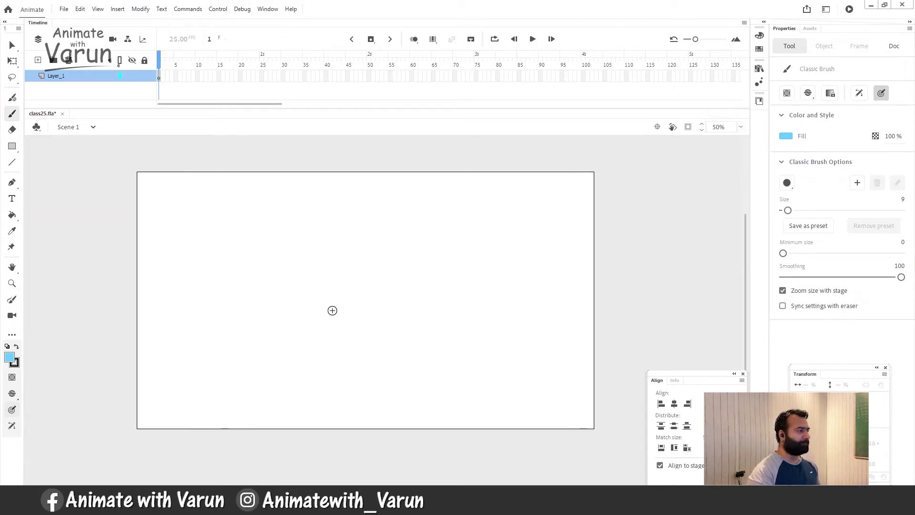
Paint a vertical guide line about 1009 px tall with the Classic Brush in the stage's left part and group it
{"action": "left_click_drag", "start_coordinate": [261, 188], "coordinate": [288, 410]}
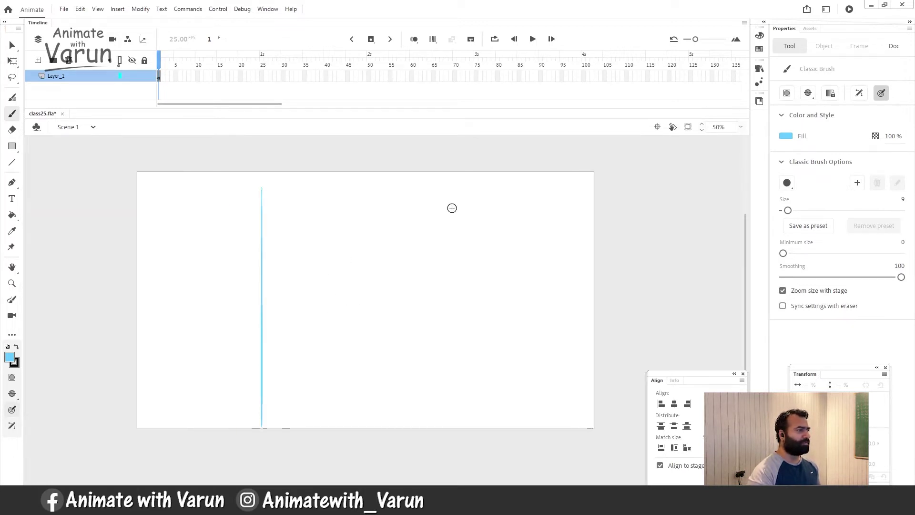
{"action": "left_click_drag", "start_coordinate": [270, 312], "coordinate": [299, 316]}
{"action": "key", "text": "v"}
{"action": "left_click", "coordinate": [289, 302]}
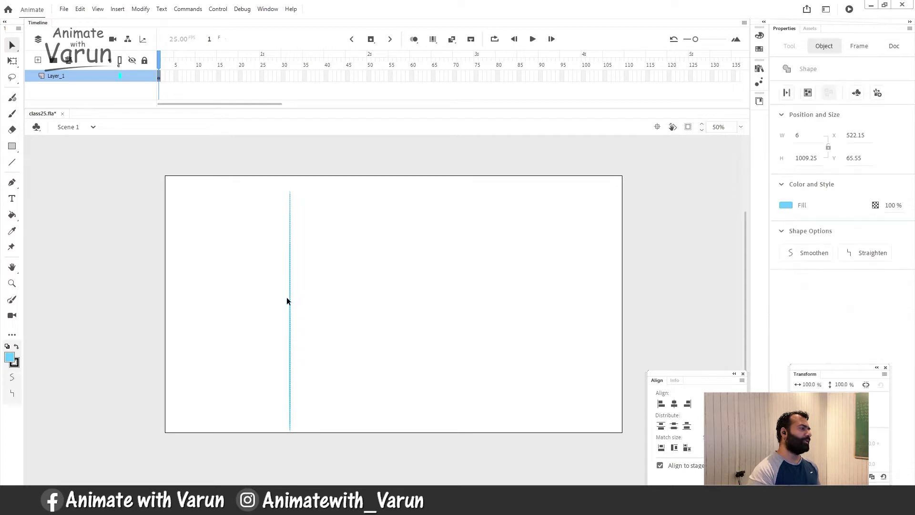
{"action": "key", "text": "ctrl+g"}
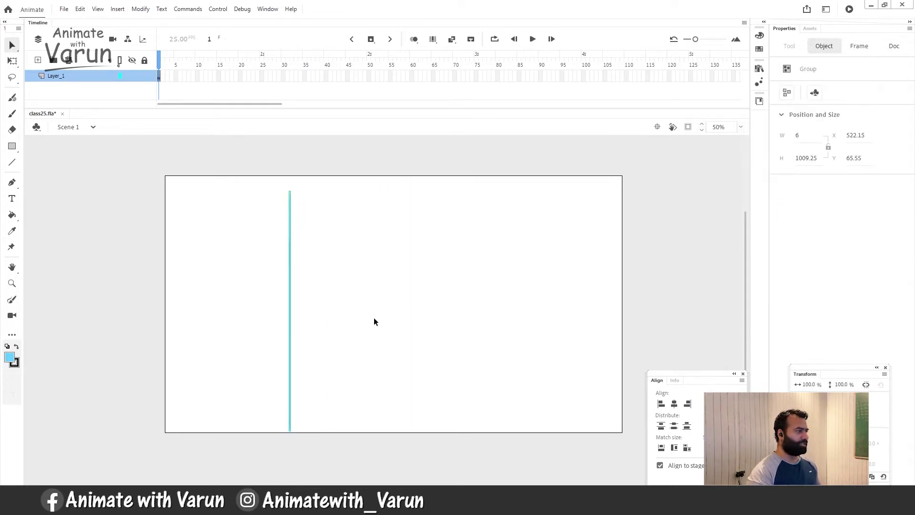
Convert the grouped vertical line to a graphic symbol and set its alpha to 45%
{"action": "key", "text": "F8"}
{"action": "key", "text": "Return"}
{"action": "left_click", "coordinate": [834, 225]}
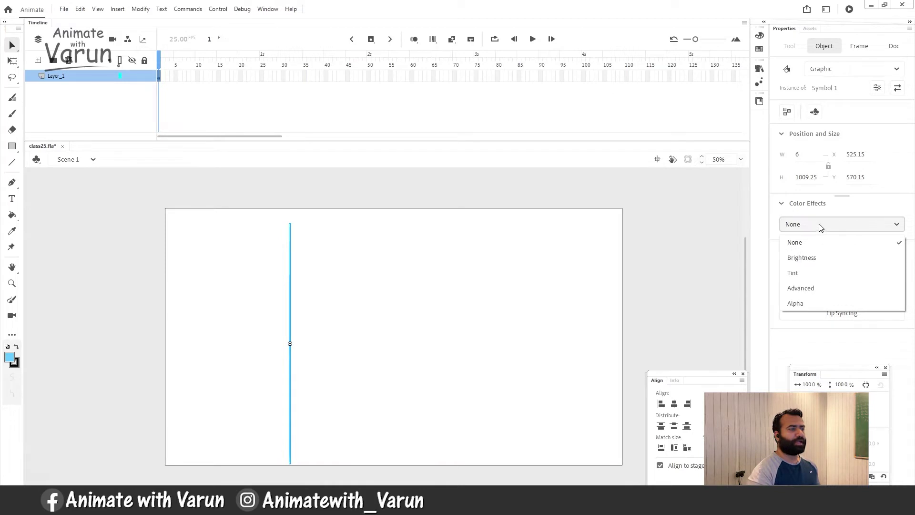
{"action": "left_click", "coordinate": [265, 302]}
{"action": "left_click_drag", "start_coordinate": [303, 242], "coordinate": [225, 322]}
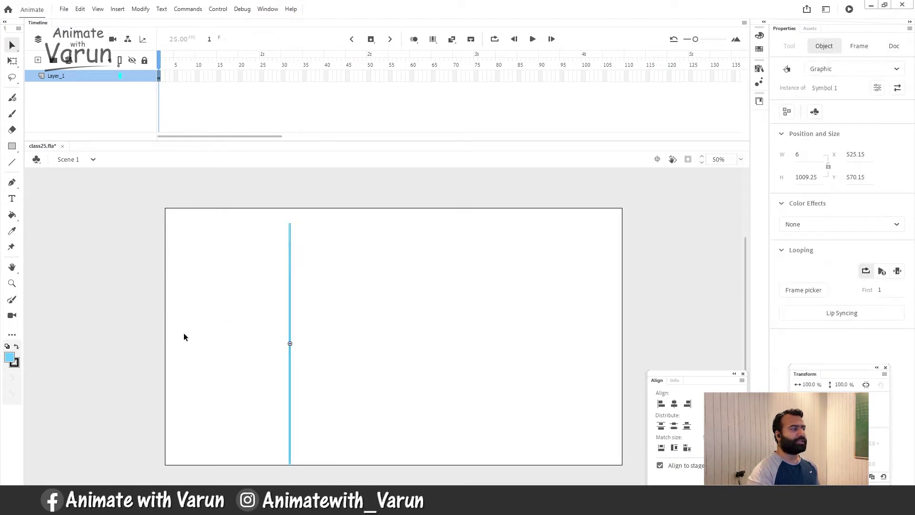
{"action": "left_click", "coordinate": [829, 224]}
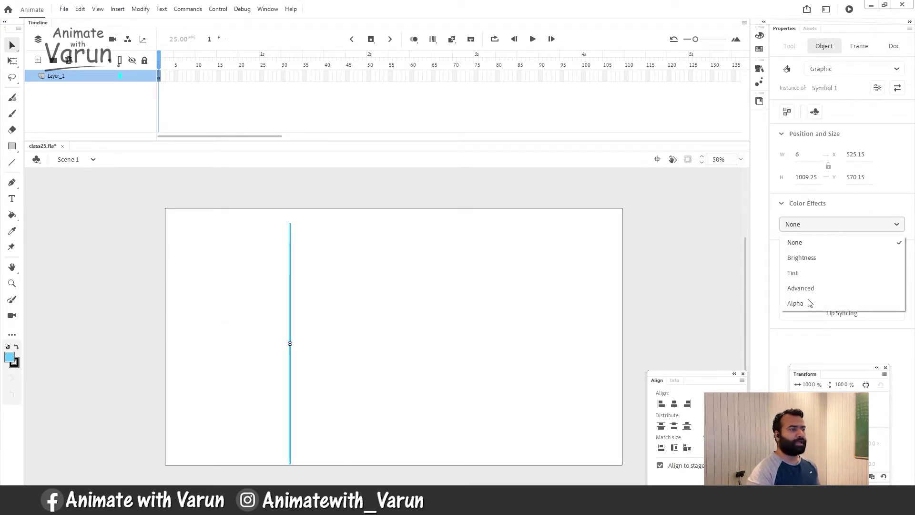
{"action": "left_click", "coordinate": [810, 303]}
{"action": "left_click_drag", "start_coordinate": [817, 252], "coordinate": [803, 252]}
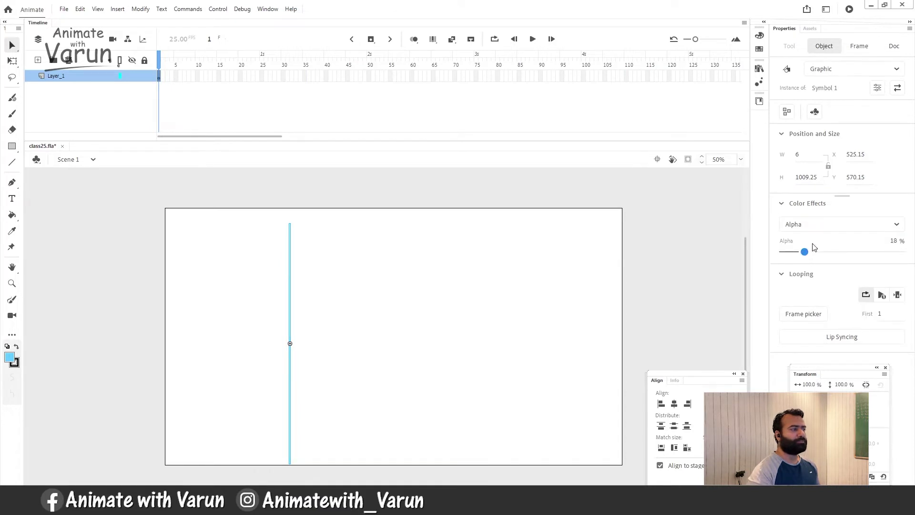
{"action": "left_click", "coordinate": [449, 311]}
{"action": "left_click", "coordinate": [288, 319]}
{"action": "left_click_drag", "start_coordinate": [804, 251], "coordinate": [838, 252]}
{"action": "left_click", "coordinate": [333, 344]}
{"action": "left_click", "coordinate": [290, 334]}
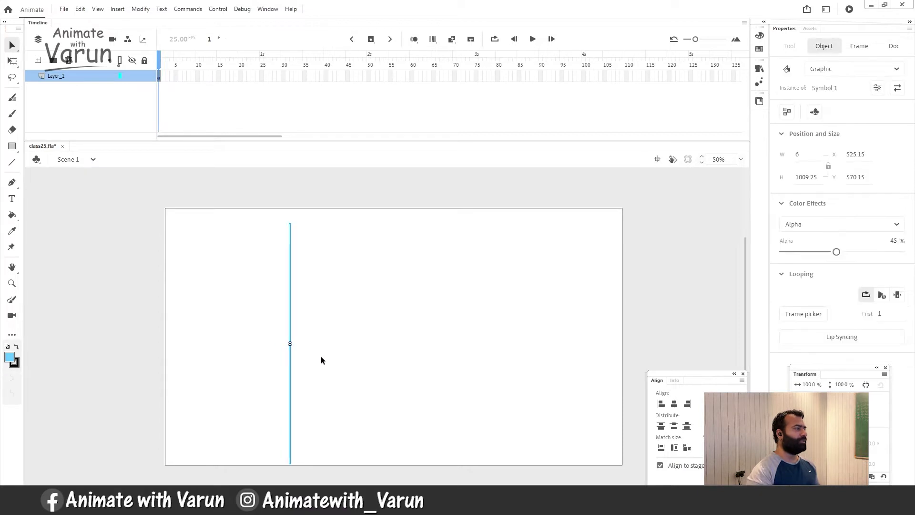
Lock the guide line's layer and add a new layer above it
{"action": "left_click", "coordinate": [144, 76]}
{"action": "left_click", "coordinate": [38, 59]}
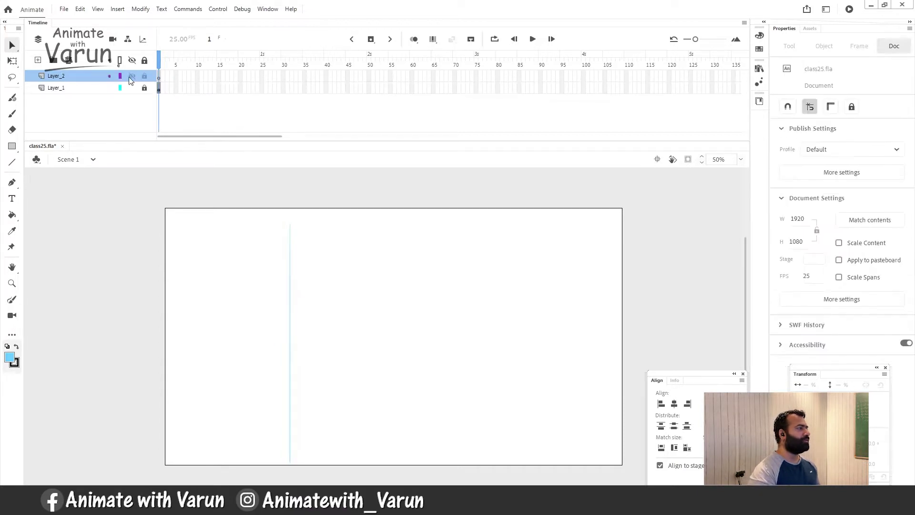
Extend the frames of both layers to frame 125 and return to frame 1 on Layer_2
{"action": "key", "text": "F5"}
{"action": "key", "text": "F5"}
{"action": "key", "text": "F5"}
{"action": "key", "text": "F5"}
{"action": "key", "text": "F5"}
{"action": "key", "text": "F5"}
{"action": "key", "text": "F5"}
{"action": "key", "text": "F5"}
{"action": "key", "text": "F5"}
{"action": "key", "text": "F5"}
{"action": "key", "text": "F5"}
{"action": "key", "text": "F5"}
{"action": "key", "text": "F5"}
{"action": "key", "text": "F5"}
{"action": "key", "text": "F5"}
{"action": "key", "text": "F5"}
{"action": "key", "text": "F5"}
{"action": "key", "text": "F5"}
{"action": "key", "text": "F5"}
{"action": "key", "text": "F5"}
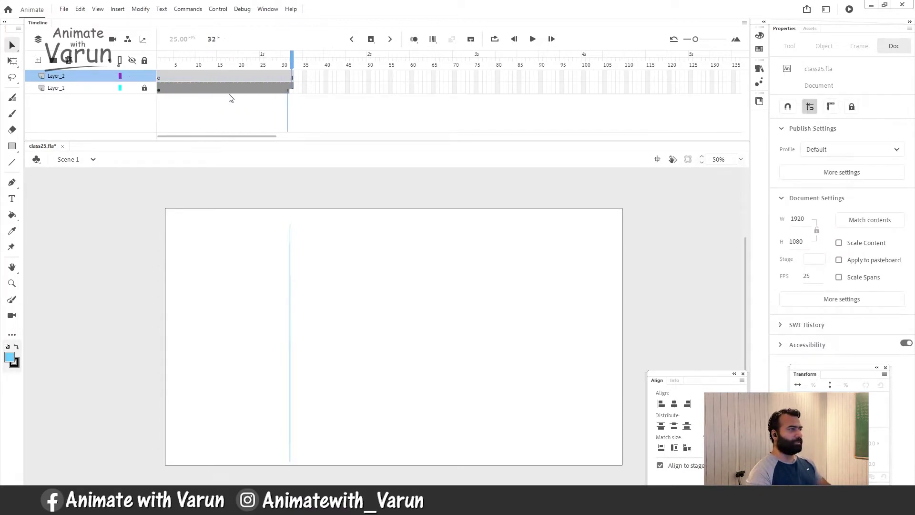
{"action": "key", "text": "F5"}
{"action": "key", "text": "F5"}
{"action": "key", "text": "F5"}
{"action": "key", "text": "F5"}
{"action": "key", "text": "F5"}
{"action": "key", "text": "F5"}
{"action": "key", "text": "F5"}
{"action": "key", "text": "F5"}
{"action": "key", "text": "F5"}
{"action": "key", "text": "F5"}
{"action": "key", "text": "F5"}
{"action": "key", "text": "F5"}
{"action": "key", "text": "F5"}
{"action": "key", "text": "F5"}
{"action": "key", "text": "F5"}
{"action": "key", "text": "F5"}
{"action": "key", "text": "F5"}
{"action": "key", "text": "F5"}
{"action": "key", "text": "F5"}
{"action": "key", "text": "F5"}
{"action": "left_click_drag", "start_coordinate": [200, 59], "coordinate": [287, 60]}
{"action": "left_click_drag", "start_coordinate": [690, 76], "coordinate": [130, 89]}
{"action": "key", "text": "F5"}
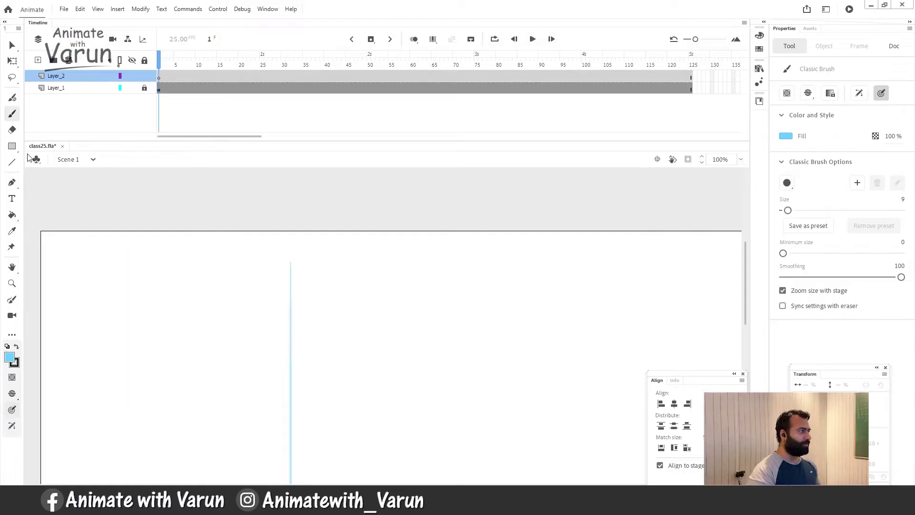
{"action": "left_click", "coordinate": [12, 146]}
{"action": "left_click", "coordinate": [59, 177]}
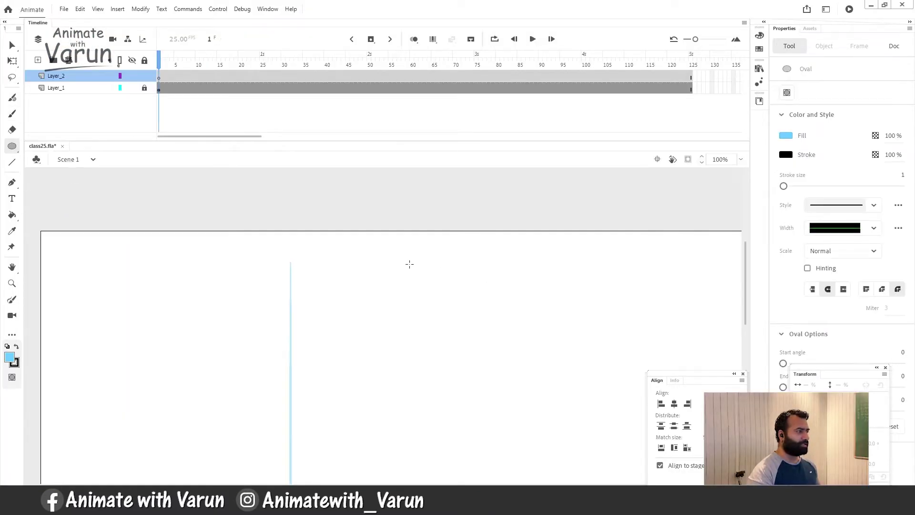
{"action": "left_click_drag", "start_coordinate": [397, 270], "coordinate": [498, 370]}
{"action": "key", "text": "v"}
{"action": "left_click", "coordinate": [447, 316]}
{"action": "key", "text": "Delete"}
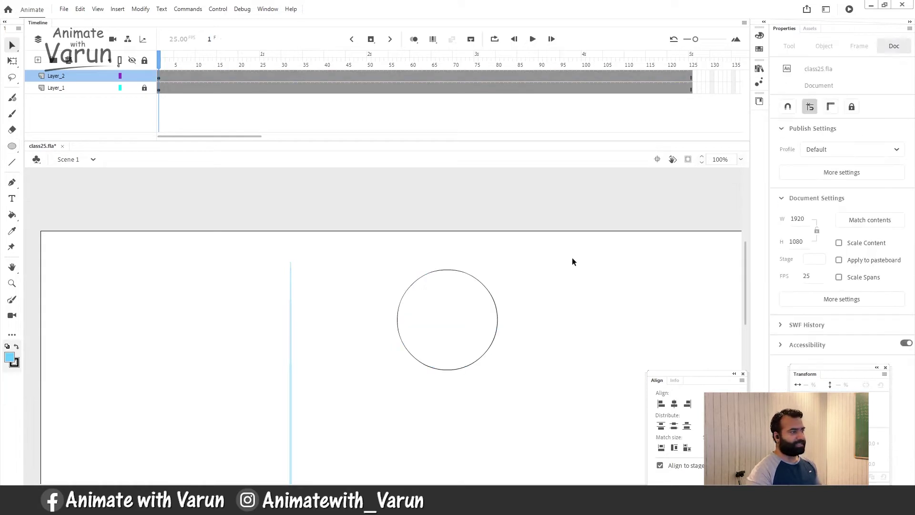
{"action": "left_click_drag", "start_coordinate": [571, 256], "coordinate": [324, 394]}
{"action": "key", "text": "Delete"}
Paint a freehand circle about 165 by 159 px around the upper end of the vertical guide line on Layer_2
{"action": "key", "text": "b"}
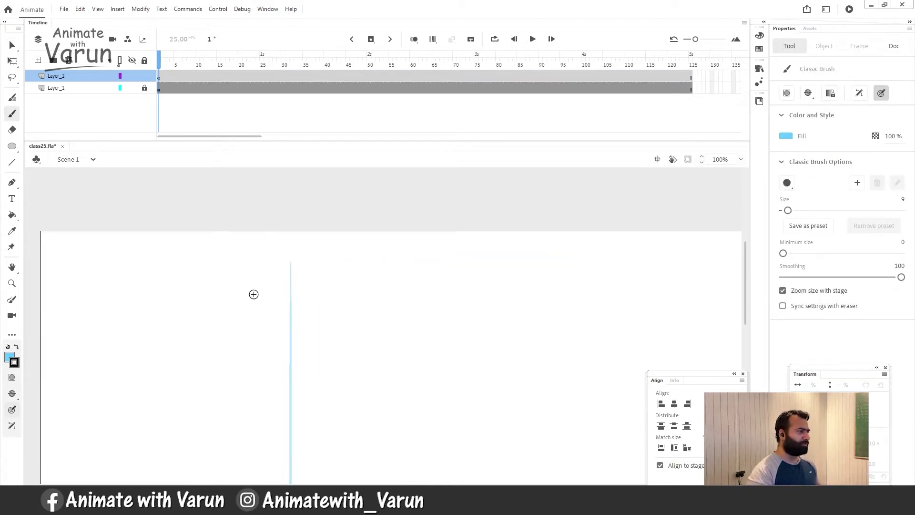
{"action": "left_click_drag", "start_coordinate": [302, 241], "coordinate": [273, 248]}
Unlock Layer_1 and paint a long horizontal ground line across the lower end of the vertical guide
{"action": "key", "text": "z"}
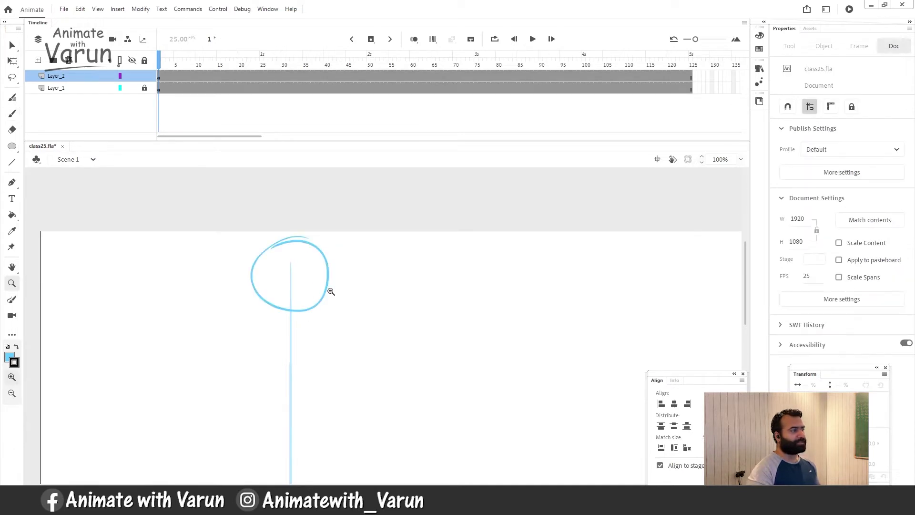
{"action": "left_click", "coordinate": [281, 341], "text": "alt"}
{"action": "mouse_move", "coordinate": [334, 345]}
{"action": "left_mouse_down"}
{"action": "mouse_move", "coordinate": [327, 301]}
{"action": "mouse_move", "coordinate": [319, 313]}
{"action": "mouse_move", "coordinate": [221, 253]}
{"action": "left_mouse_up"}
{"action": "left_click", "coordinate": [319, 278]}
{"action": "left_click_drag", "start_coordinate": [310, 378], "coordinate": [304, 301]}
{"action": "left_click", "coordinate": [305, 301], "text": "alt"}
{"action": "scroll", "coordinate": [296, 371], "scroll_direction": "down", "scroll_amount": 3}
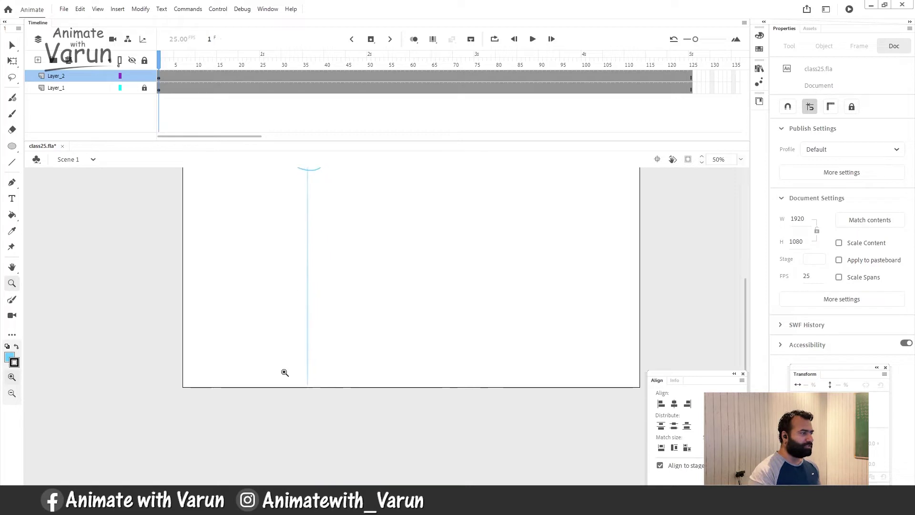
{"action": "left_click", "coordinate": [144, 87]}
{"action": "left_click", "coordinate": [322, 351]}
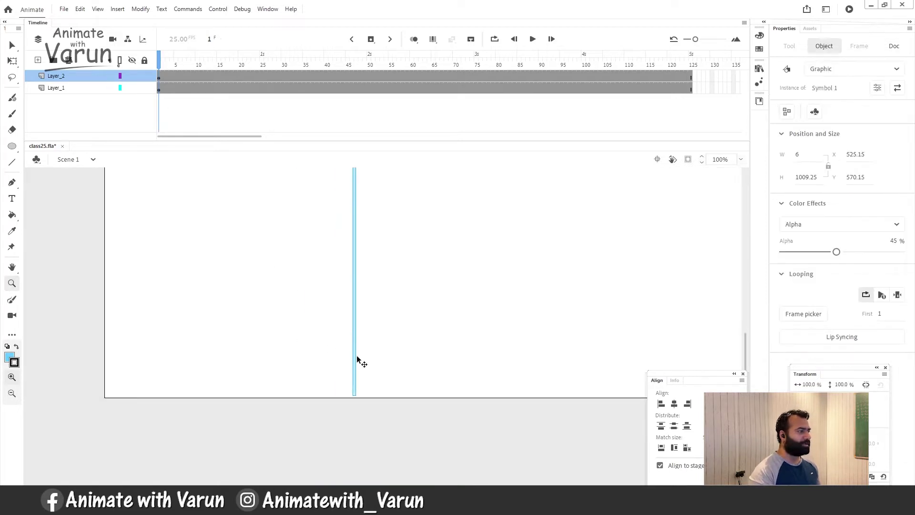
{"action": "key", "text": "v"}
{"action": "left_click", "coordinate": [354, 367]}
{"action": "key", "text": "b"}
{"action": "left_click_drag", "start_coordinate": [184, 381], "coordinate": [659, 380]}
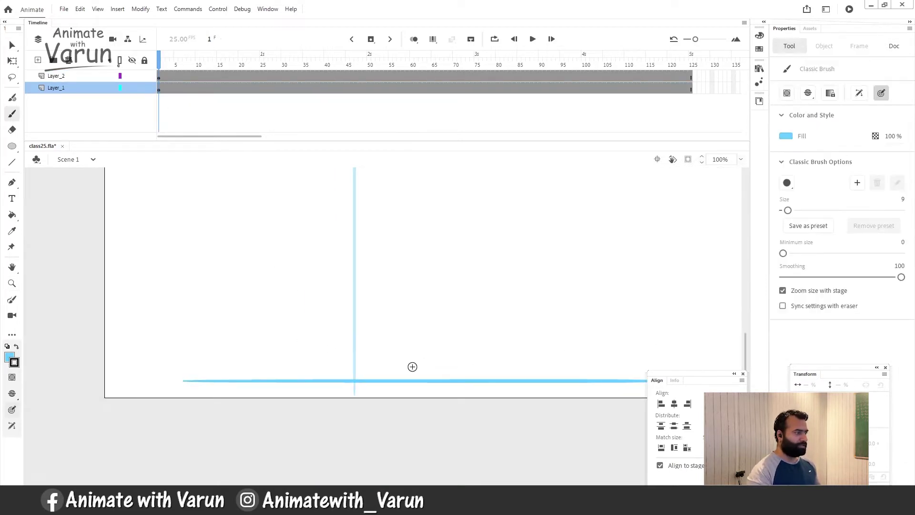
{"action": "mouse_move", "coordinate": [411, 367]}
{"action": "left_mouse_down"}
{"action": "mouse_move", "coordinate": [405, 348]}
{"action": "mouse_move", "coordinate": [355, 388]}
{"action": "left_mouse_up"}
{"action": "key", "text": "v"}
{"action": "scroll", "coordinate": [378, 363], "scroll_direction": "up", "scroll_amount": 1}
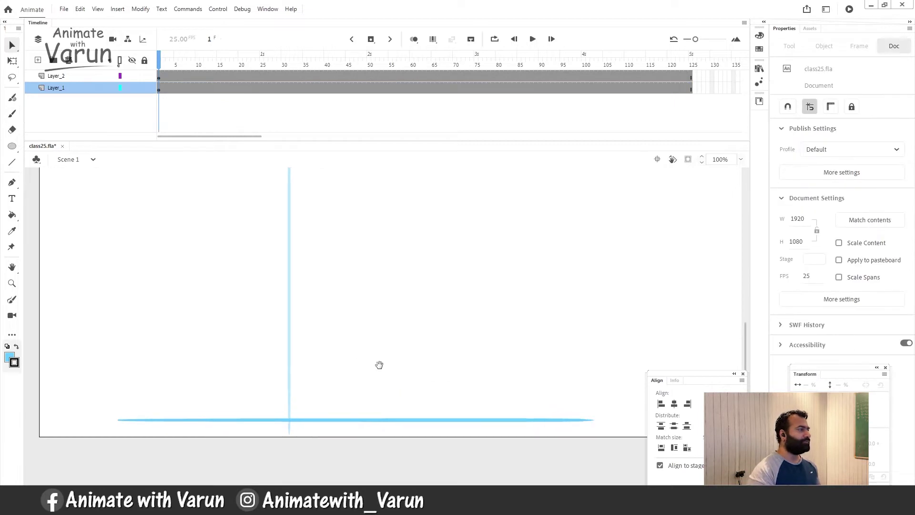
Lock Layer_1 and make Layer_2 the active layer at frame 1
{"action": "left_click", "coordinate": [138, 89]}
{"action": "left_click", "coordinate": [145, 88]}
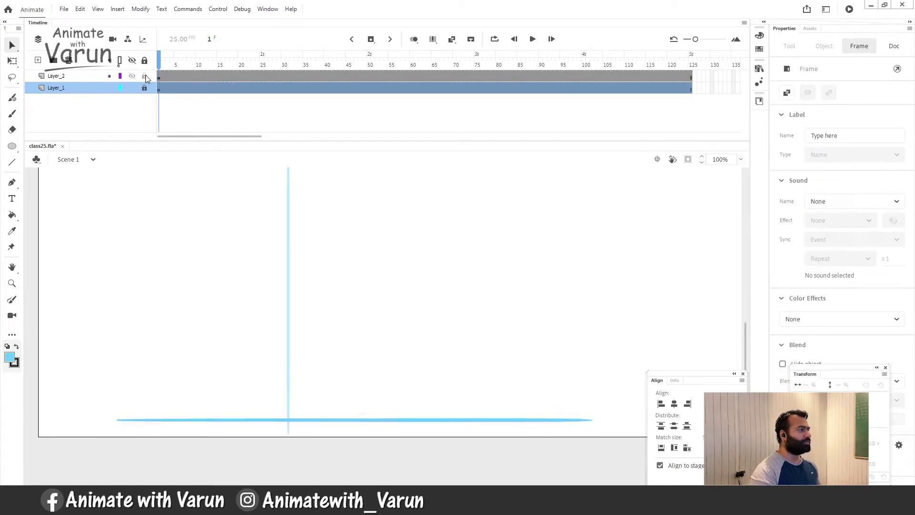
{"action": "left_click", "coordinate": [165, 77]}
{"action": "key", "text": "z"}
{"action": "left_click", "coordinate": [348, 295], "text": "alt"}
{"action": "left_click_drag", "start_coordinate": [384, 247], "coordinate": [373, 347]}
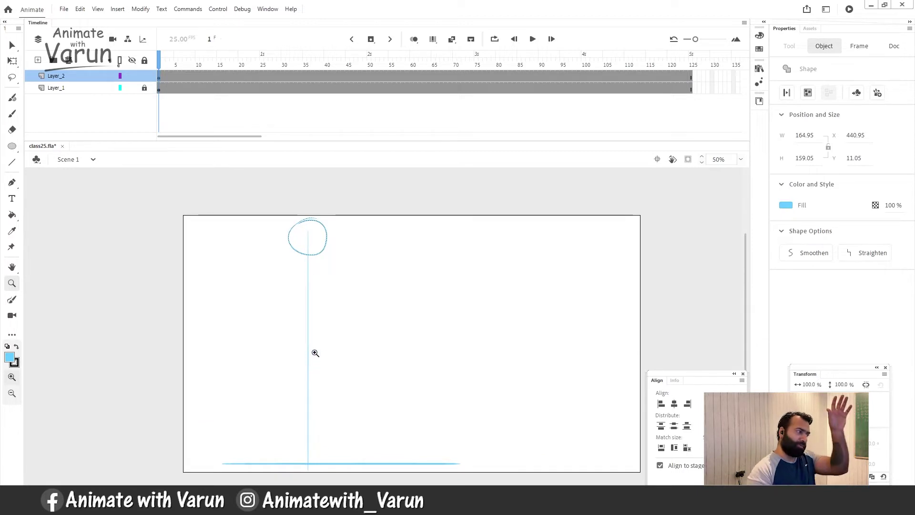
{"action": "left_click", "coordinate": [342, 319]}
{"action": "mouse_move", "coordinate": [343, 355]}
{"action": "left_mouse_down"}
{"action": "mouse_move", "coordinate": [237, 302]}
{"action": "mouse_move", "coordinate": [372, 380]}
{"action": "mouse_move", "coordinate": [372, 389]}
{"action": "left_mouse_up"}
{"action": "key", "text": "b"}
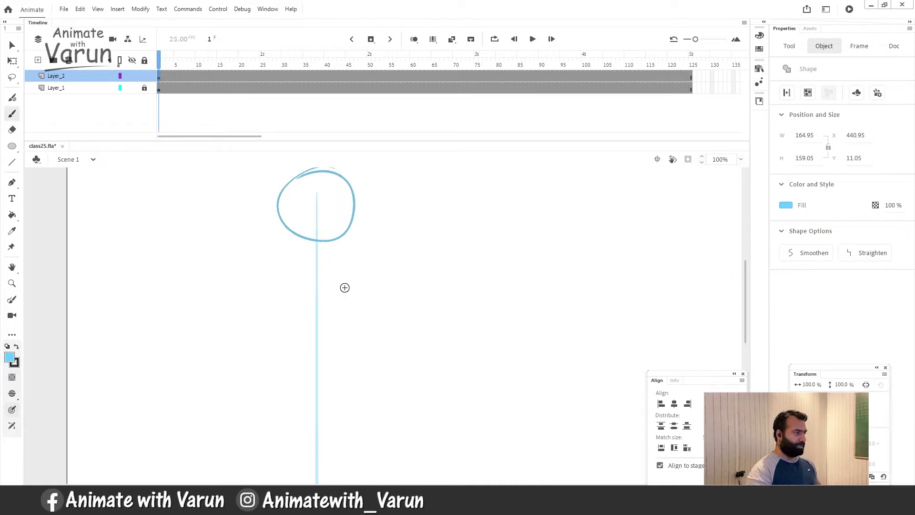
{"action": "left_click_drag", "start_coordinate": [286, 278], "coordinate": [286, 342]}
{"action": "key", "text": "ctrl+z"}
{"action": "left_click_drag", "start_coordinate": [355, 368], "coordinate": [355, 308]}
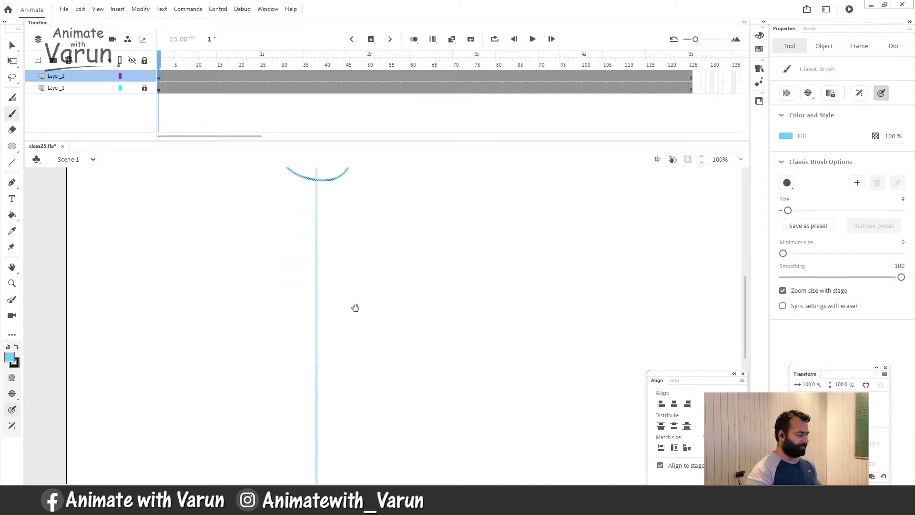
Insert a blank keyframe at frame 2 of Layer_2 and turn on onion skinning limited to the previous frame
{"action": "key", "text": "F7"}
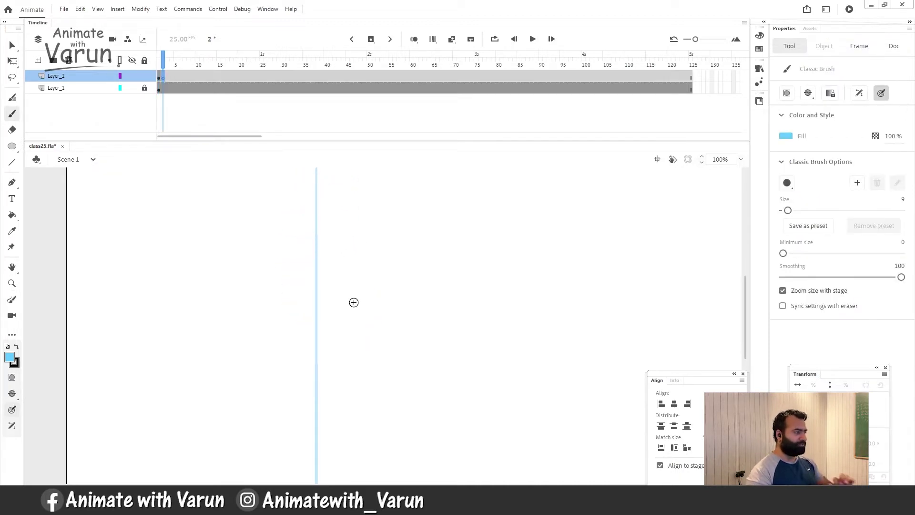
{"action": "left_click", "coordinate": [414, 40]}
{"action": "left_click_drag", "start_coordinate": [170, 63], "coordinate": [163, 64]}
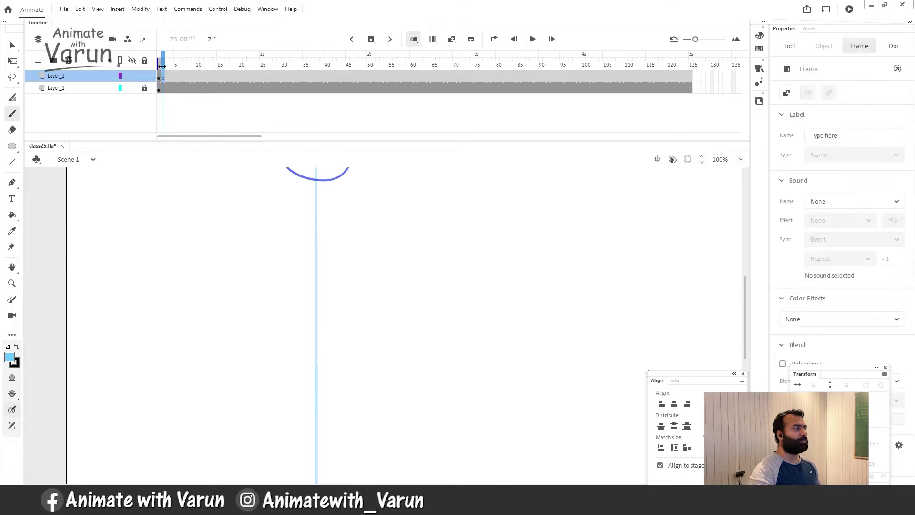
Paint an arrow leading from the onion-skinned circle to a cross mark beside it on frame 2
{"action": "key", "text": "z"}
{"action": "left_click", "coordinate": [327, 358], "text": "alt"}
{"action": "mouse_move", "coordinate": [334, 329]}
{"action": "left_mouse_down"}
{"action": "mouse_move", "coordinate": [341, 305]}
{"action": "mouse_move", "coordinate": [323, 298]}
{"action": "mouse_move", "coordinate": [322, 317]}
{"action": "left_mouse_up"}
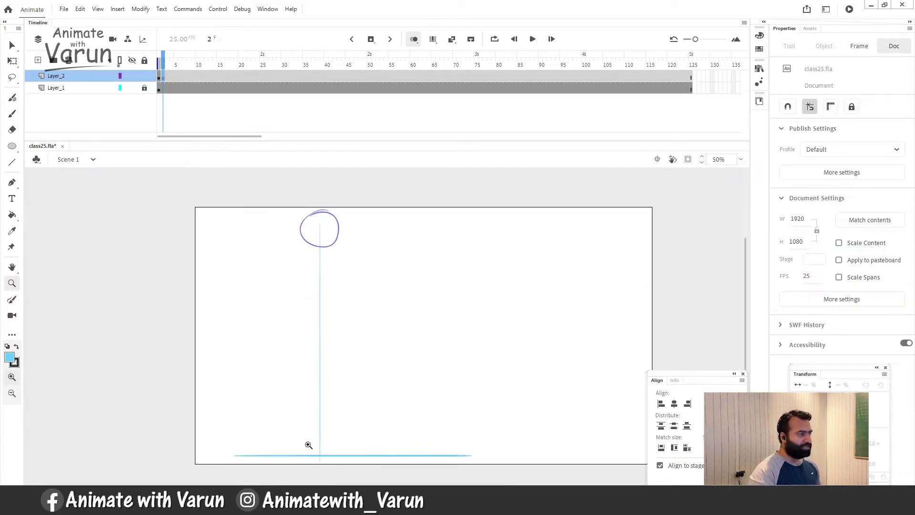
{"action": "left_click", "coordinate": [328, 419]}
{"action": "key", "text": "b"}
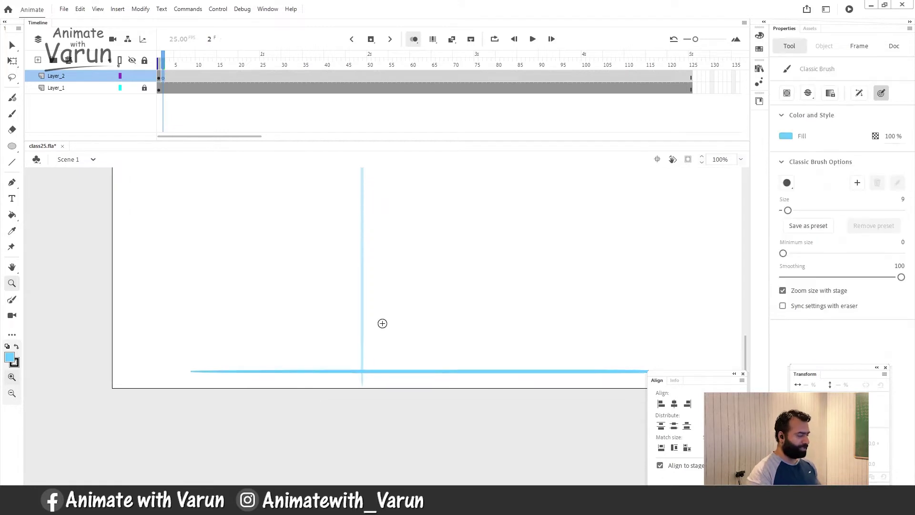
{"action": "left_click_drag", "start_coordinate": [434, 274], "coordinate": [396, 399]}
{"action": "left_click_drag", "start_coordinate": [415, 260], "coordinate": [388, 405]}
{"action": "left_click_drag", "start_coordinate": [385, 303], "coordinate": [383, 388]}
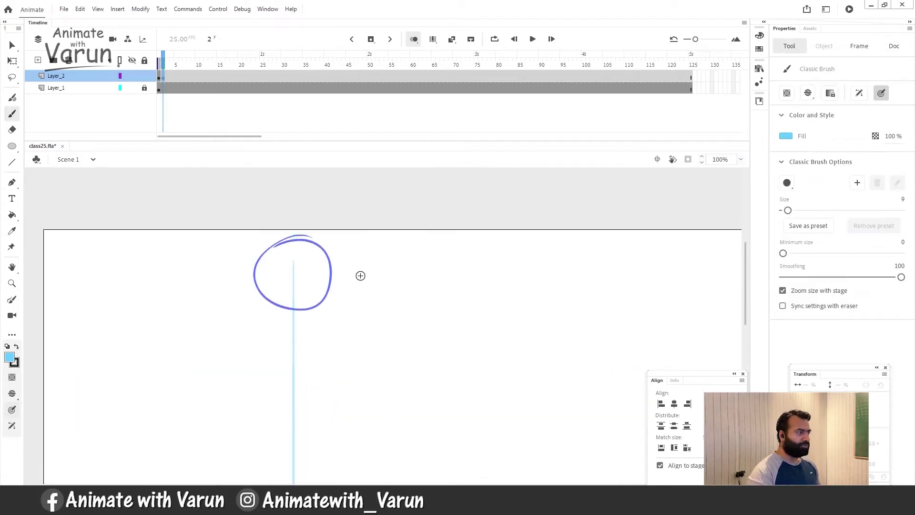
{"action": "left_click_drag", "start_coordinate": [349, 276], "coordinate": [398, 257]}
{"action": "mouse_move", "coordinate": [388, 253]}
{"action": "left_mouse_down"}
{"action": "mouse_move", "coordinate": [396, 251]}
{"action": "mouse_move", "coordinate": [400, 276]}
{"action": "left_mouse_up"}
{"action": "mouse_move", "coordinate": [435, 237]}
{"action": "left_mouse_down"}
{"action": "mouse_move", "coordinate": [449, 263]}
{"action": "mouse_move", "coordinate": [439, 250]}
{"action": "left_mouse_up"}
{"action": "left_click_drag", "start_coordinate": [439, 250], "coordinate": [471, 256]}
{"action": "left_click_drag", "start_coordinate": [379, 370], "coordinate": [401, 157]}
{"action": "left_click_drag", "start_coordinate": [375, 352], "coordinate": [386, 220]}
{"action": "mouse_move", "coordinate": [337, 327]}
{"action": "left_mouse_down"}
{"action": "mouse_move", "coordinate": [280, 340]}
{"action": "mouse_move", "coordinate": [334, 384]}
{"action": "left_mouse_up"}
{"action": "key", "text": "ctrl+z"}
{"action": "mouse_move", "coordinate": [312, 329]}
{"action": "left_mouse_down"}
{"action": "mouse_move", "coordinate": [307, 376]}
{"action": "mouse_move", "coordinate": [365, 374]}
{"action": "left_mouse_up"}
{"action": "key", "text": "ctrl+z"}
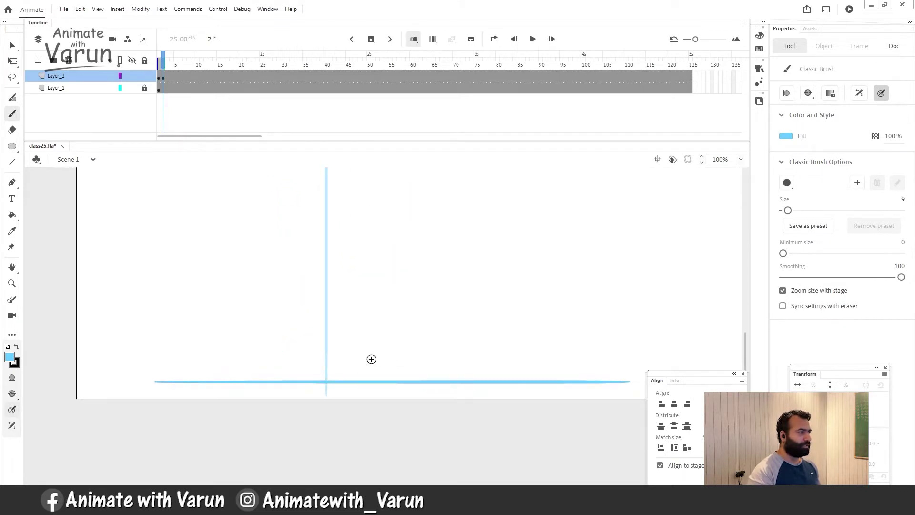
Paint a squashed ellipse resting on the ground line at the foot of the vertical guide on frame 2
{"action": "key", "text": "z"}
{"action": "left_click", "coordinate": [317, 353], "text": "alt"}
{"action": "mouse_move", "coordinate": [351, 263]}
{"action": "left_mouse_down"}
{"action": "mouse_move", "coordinate": [352, 350]}
{"action": "mouse_move", "coordinate": [354, 335]}
{"action": "left_mouse_up"}
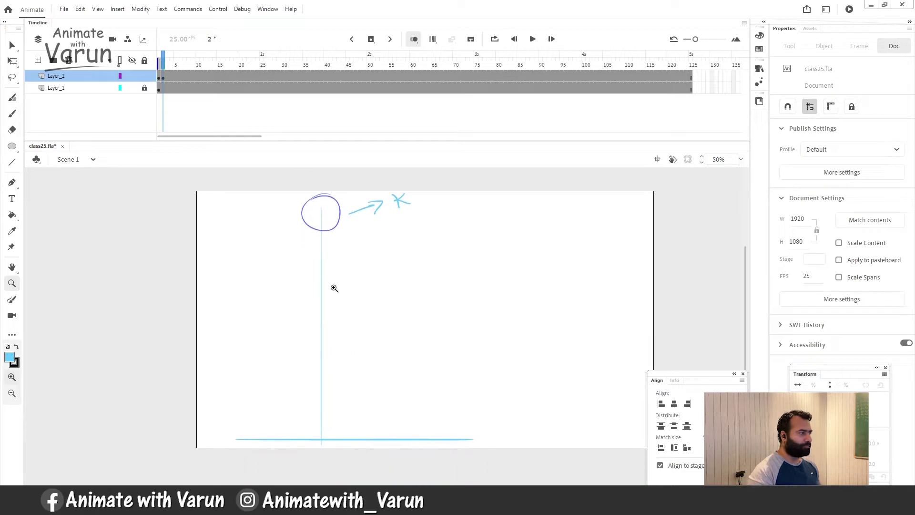
{"action": "key", "text": "b"}
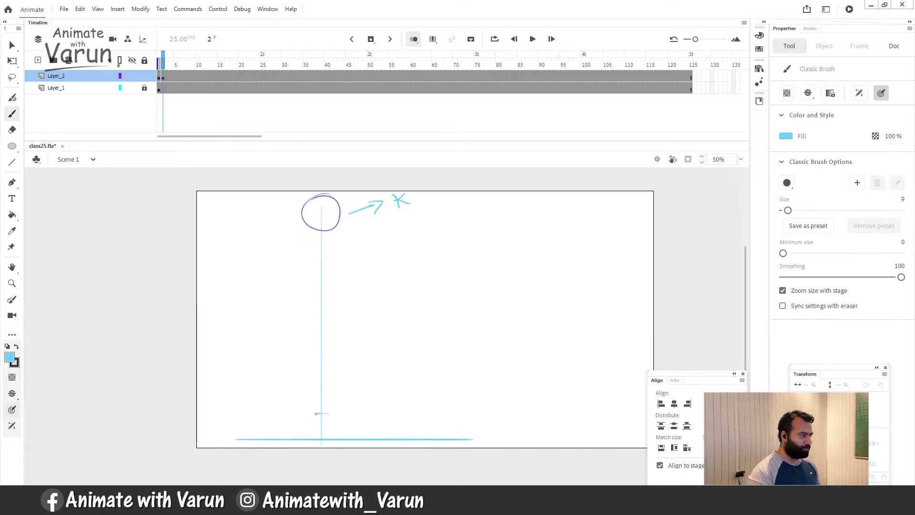
{"action": "mouse_move", "coordinate": [302, 438]}
{"action": "left_mouse_down"}
{"action": "mouse_move", "coordinate": [349, 427]}
{"action": "mouse_move", "coordinate": [312, 417]}
{"action": "left_mouse_up"}
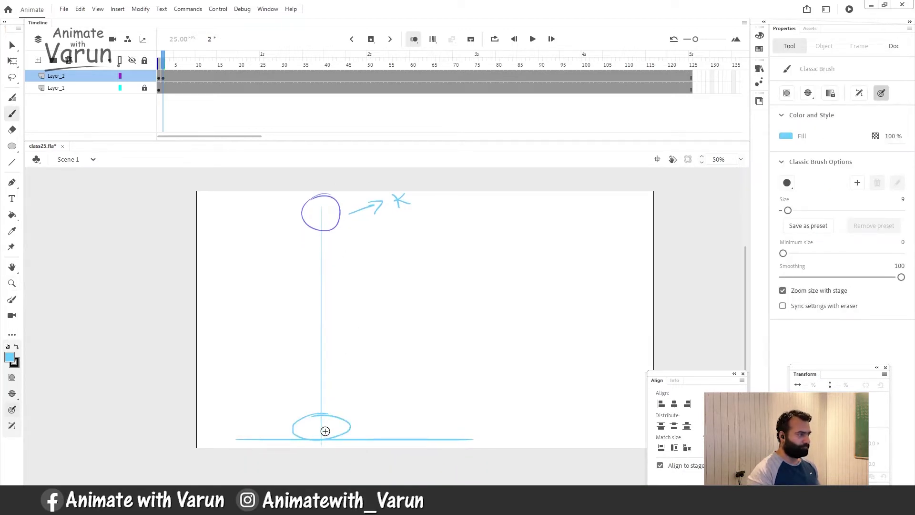
{"action": "key", "text": "ctrl+z"}
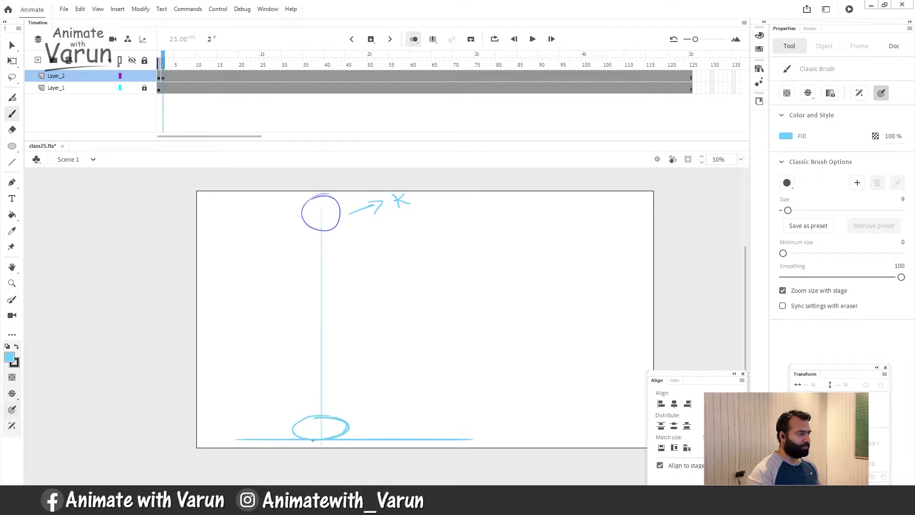
{"action": "mouse_move", "coordinate": [483, 420]}
{"action": "left_mouse_down"}
{"action": "mouse_move", "coordinate": [448, 424]}
{"action": "mouse_move", "coordinate": [530, 418]}
{"action": "left_mouse_up"}
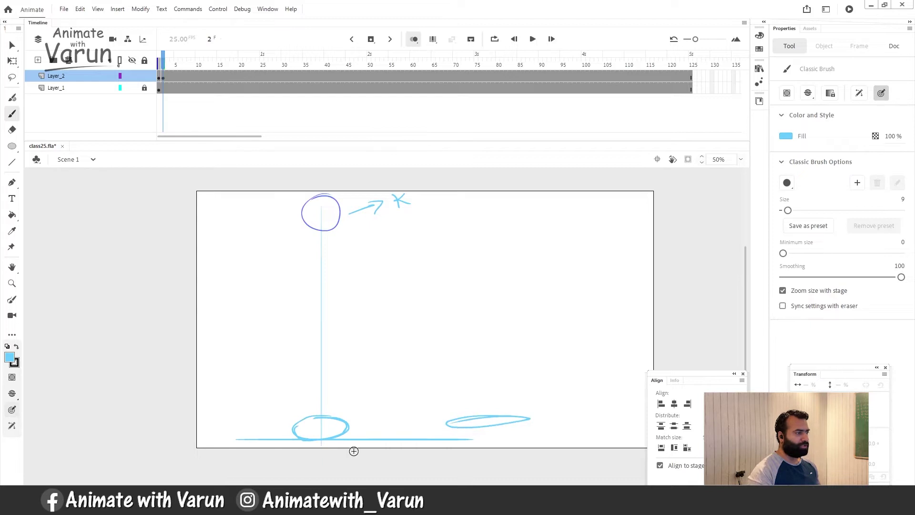
{"action": "key", "text": "ctrl+z"}
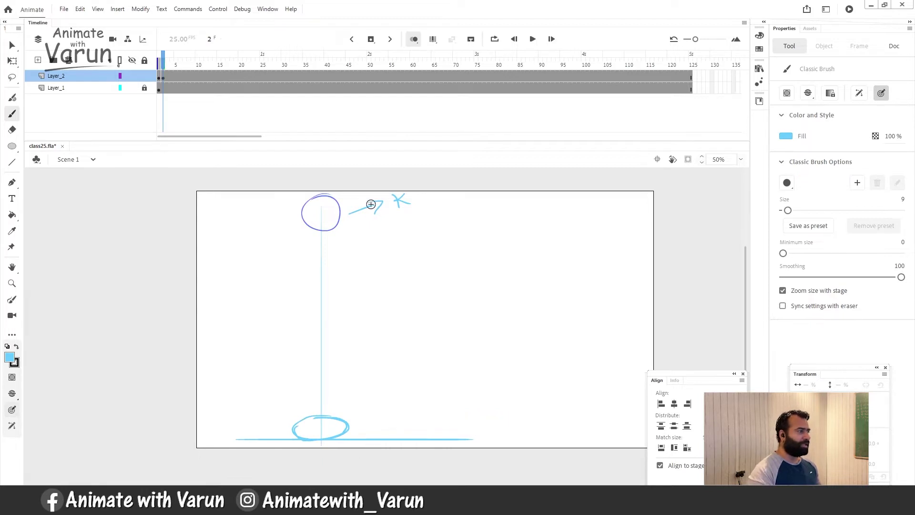
Narrow the squashed ellipse slightly with Free Transform so it sits evenly around the vertical guide
{"action": "key", "text": "z"}
{"action": "left_click", "coordinate": [352, 420]}
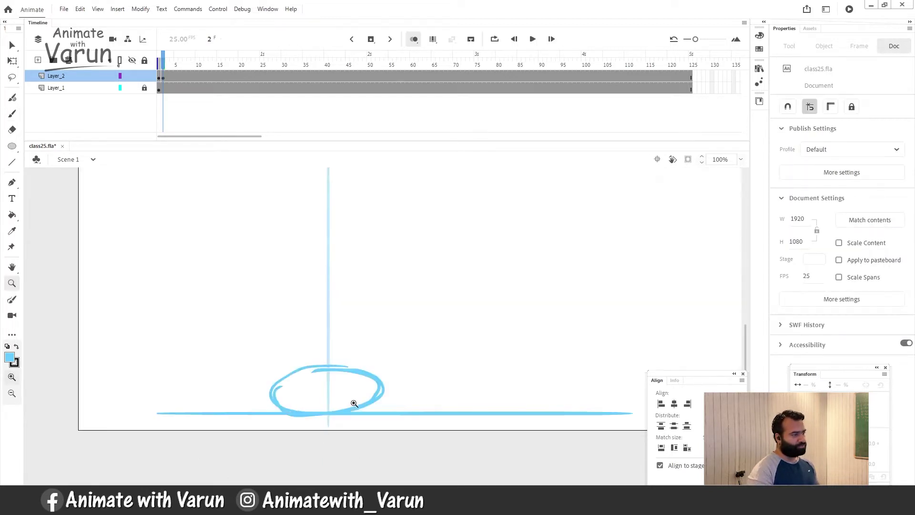
{"action": "key", "text": "q"}
{"action": "left_click", "coordinate": [374, 364]}
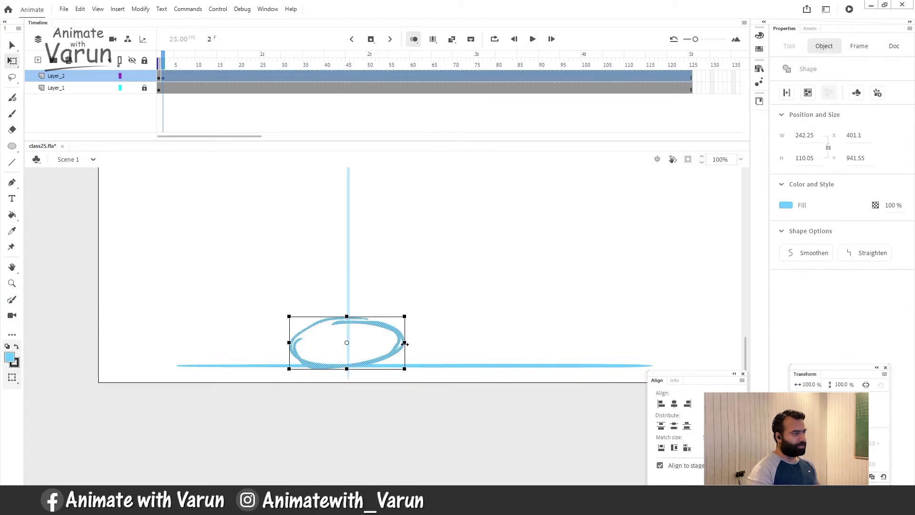
{"action": "left_click_drag", "start_coordinate": [405, 344], "coordinate": [398, 345]}
{"action": "key", "text": "z"}
{"action": "left_click", "coordinate": [369, 351], "text": "alt"}
{"action": "key", "text": "v"}
{"action": "left_click", "coordinate": [400, 322]}
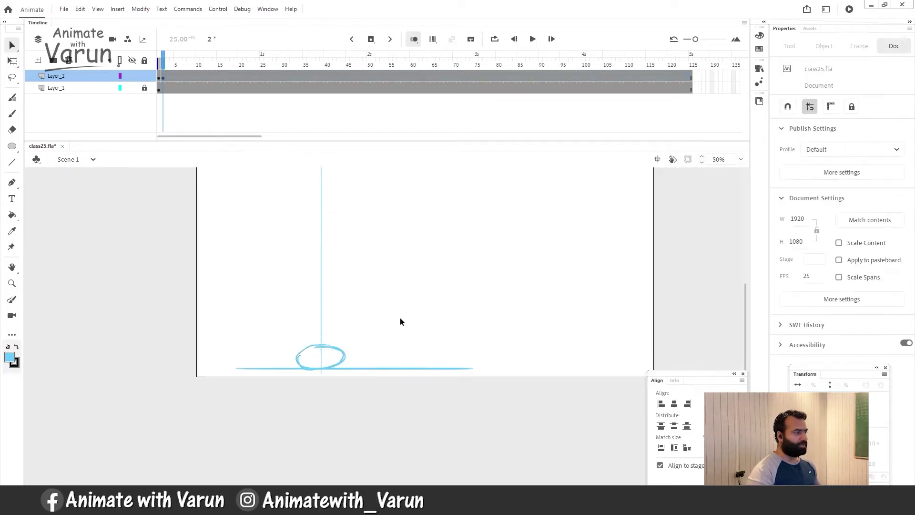
{"action": "scroll", "coordinate": [400, 321], "scroll_direction": "up", "scroll_amount": 3}
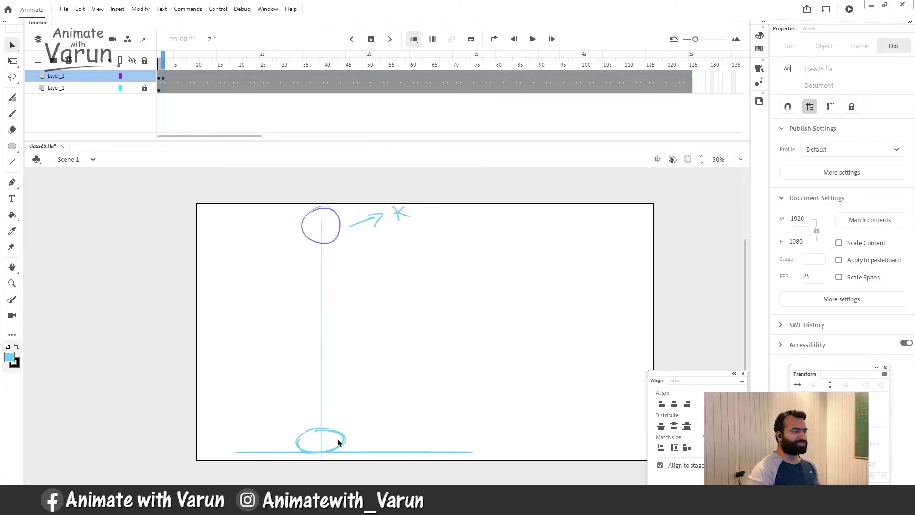
Paint an arrow leading from the squashed ellipse to a handwritten K beside it on frame 2
{"action": "scroll", "coordinate": [353, 419], "scroll_direction": "down", "scroll_amount": 1}
{"action": "key", "text": "b"}
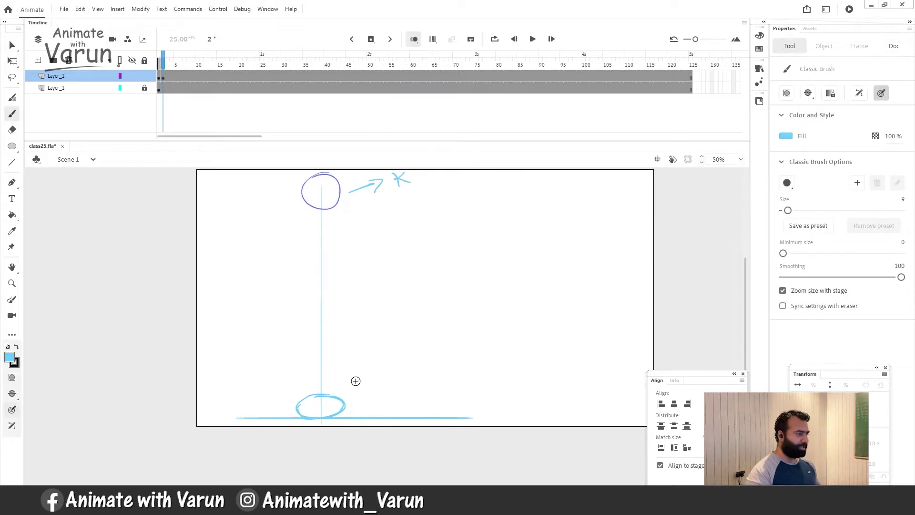
{"action": "left_click_drag", "start_coordinate": [349, 394], "coordinate": [412, 382]}
{"action": "mouse_move", "coordinate": [419, 363]}
{"action": "left_mouse_down"}
{"action": "mouse_move", "coordinate": [425, 374]}
{"action": "mouse_move", "coordinate": [390, 382]}
{"action": "mouse_move", "coordinate": [394, 400]}
{"action": "left_mouse_up"}
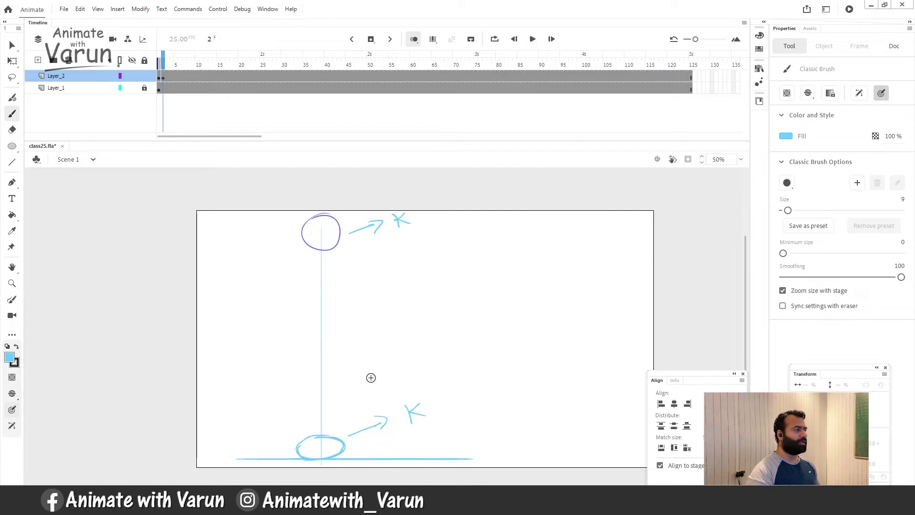
Add a blank keyframe at frame 3 of Layer_2 and insert an extra frame after frame 1
{"action": "key", "text": "F7"}
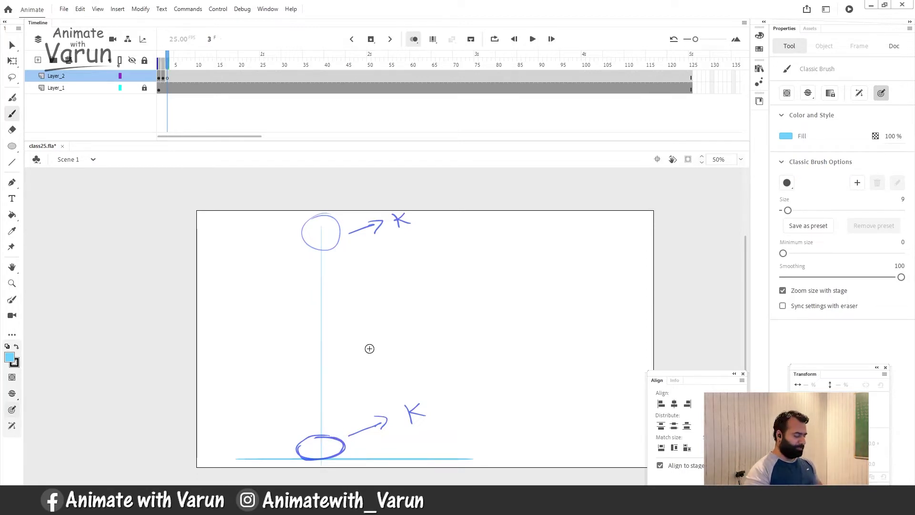
{"action": "key", "text": "comma"}
{"action": "key", "text": "comma"}
{"action": "key", "text": "period"}
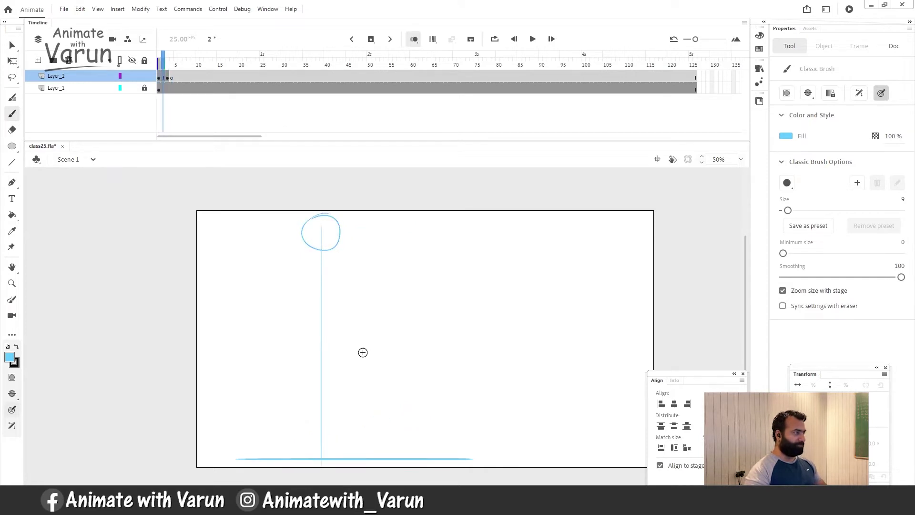
Make frame 2 of Layer_2 a blank keyframe and extend the onion skin range to the following frame
{"action": "key", "text": "F7"}
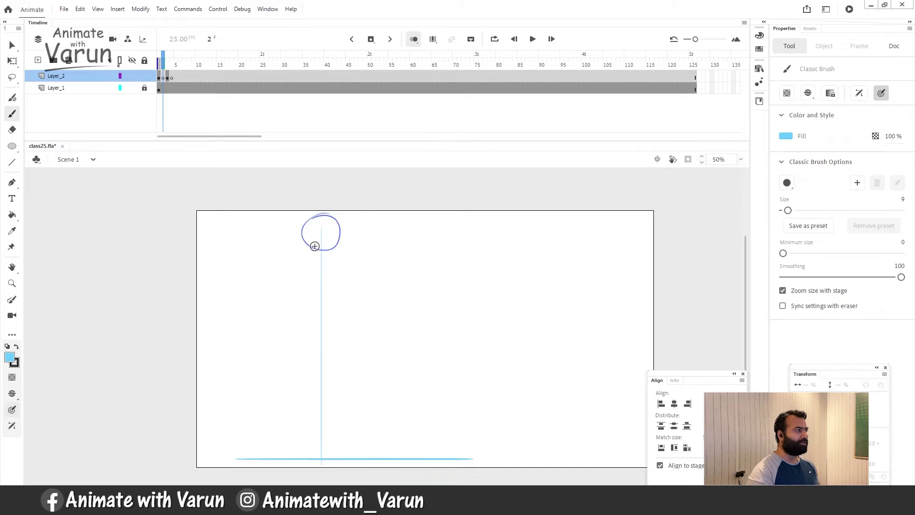
{"action": "left_click", "coordinate": [164, 67]}
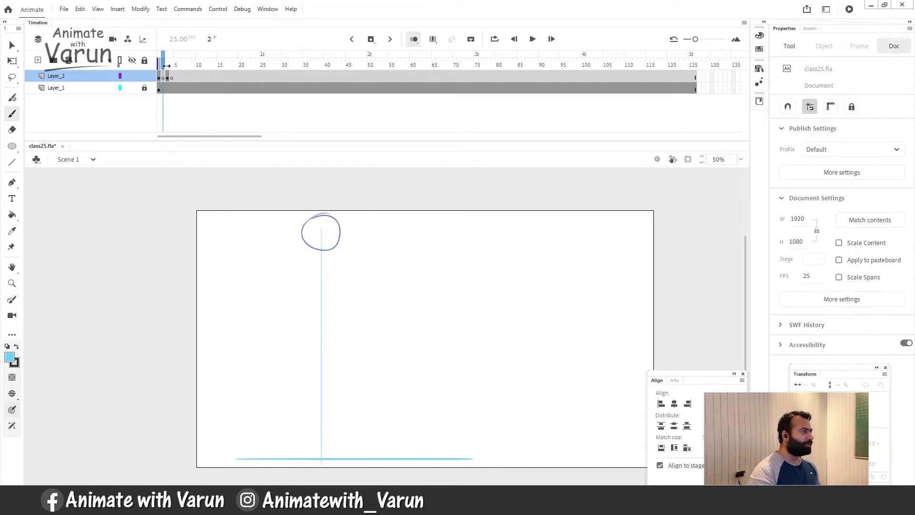
{"action": "left_click_drag", "start_coordinate": [171, 66], "coordinate": [171, 66]}
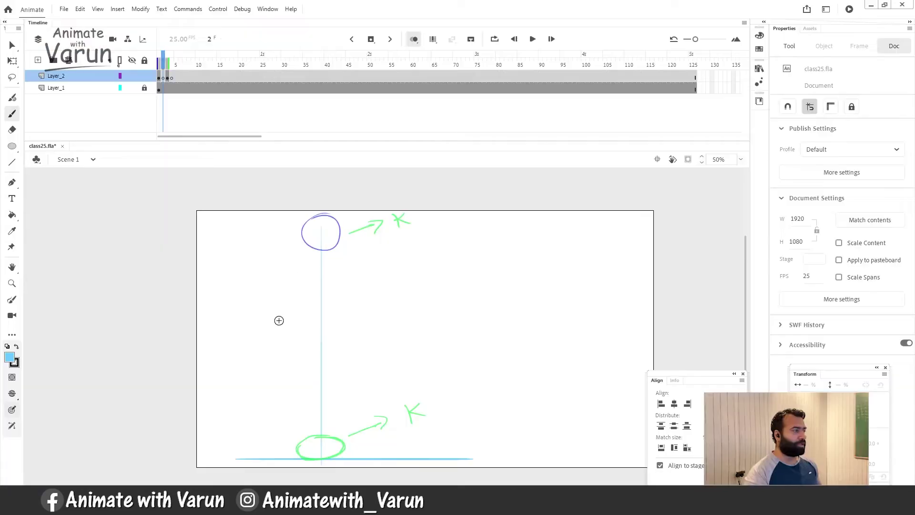
Try sample in-between balls with curved paths on either side of the vertical guide, undoing each one
{"action": "mouse_move", "coordinate": [238, 313]}
{"action": "left_mouse_down"}
{"action": "mouse_move", "coordinate": [214, 356]}
{"action": "mouse_move", "coordinate": [241, 315]}
{"action": "left_mouse_up"}
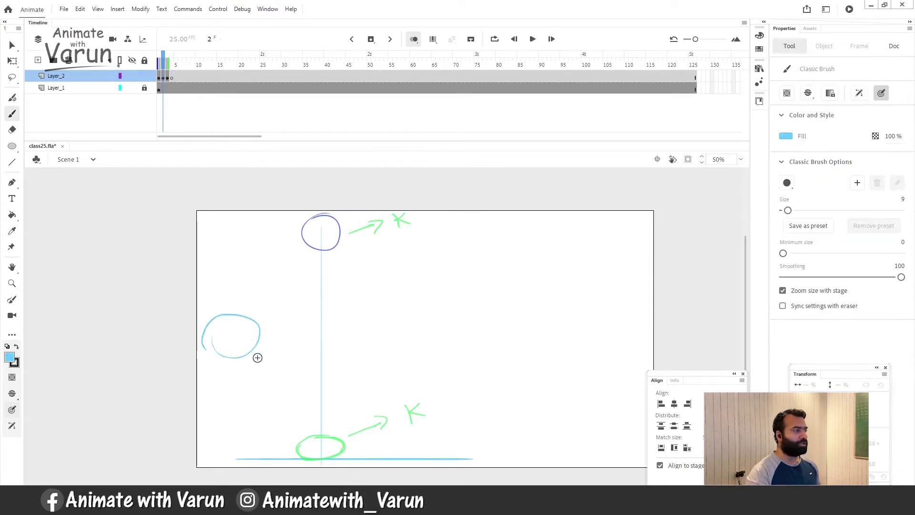
{"action": "left_click_drag", "start_coordinate": [322, 245], "coordinate": [279, 278]}
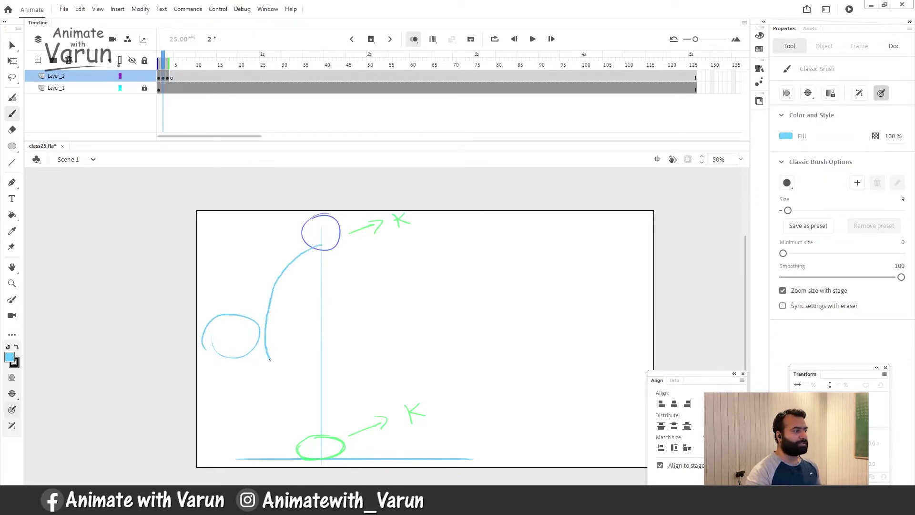
{"action": "key", "text": "ctrl+z"}
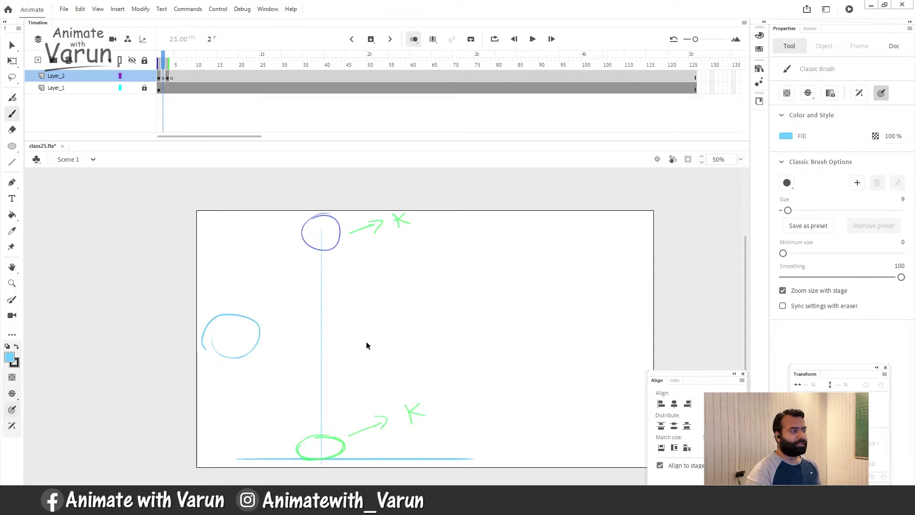
{"action": "key", "text": "ctrl+z"}
{"action": "mouse_move", "coordinate": [417, 322]}
{"action": "left_mouse_down"}
{"action": "mouse_move", "coordinate": [435, 336]}
{"action": "mouse_move", "coordinate": [401, 323]}
{"action": "left_mouse_up"}
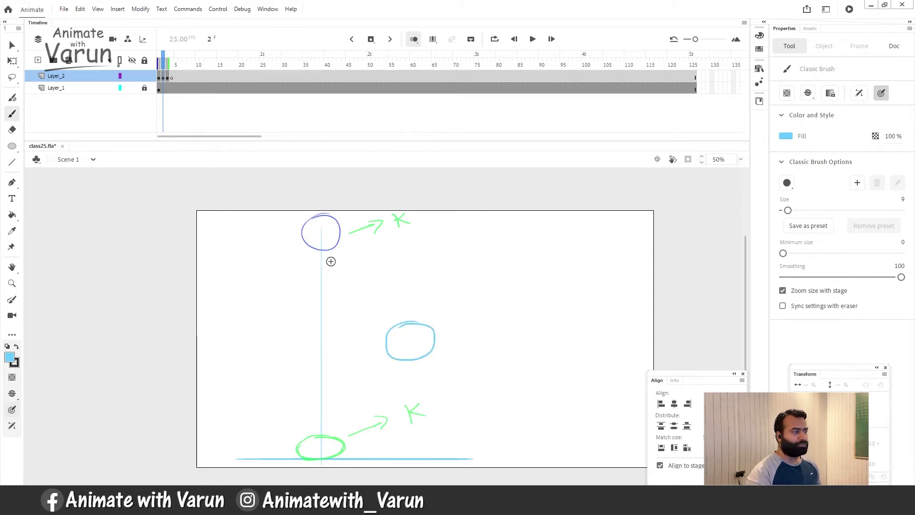
{"action": "left_click_drag", "start_coordinate": [312, 253], "coordinate": [374, 353]}
{"action": "key", "text": "ctrl+z"}
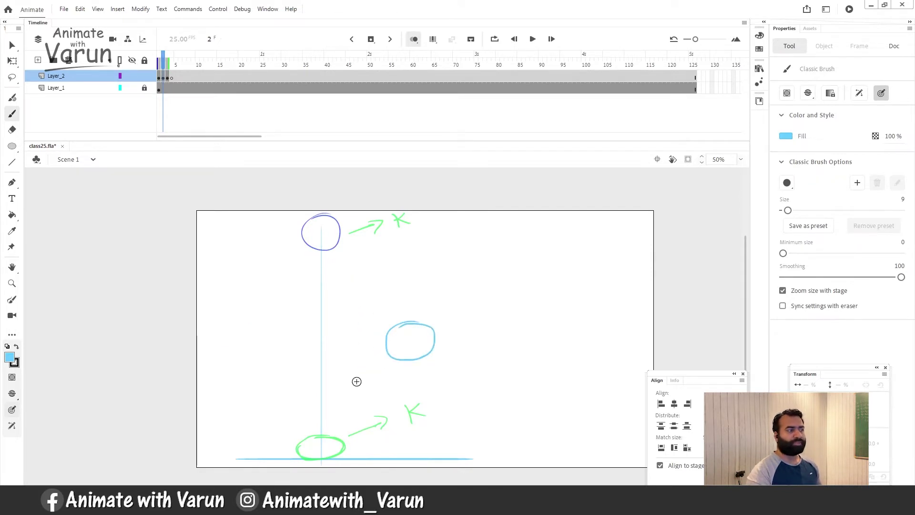
{"action": "key", "text": "ctrl+z"}
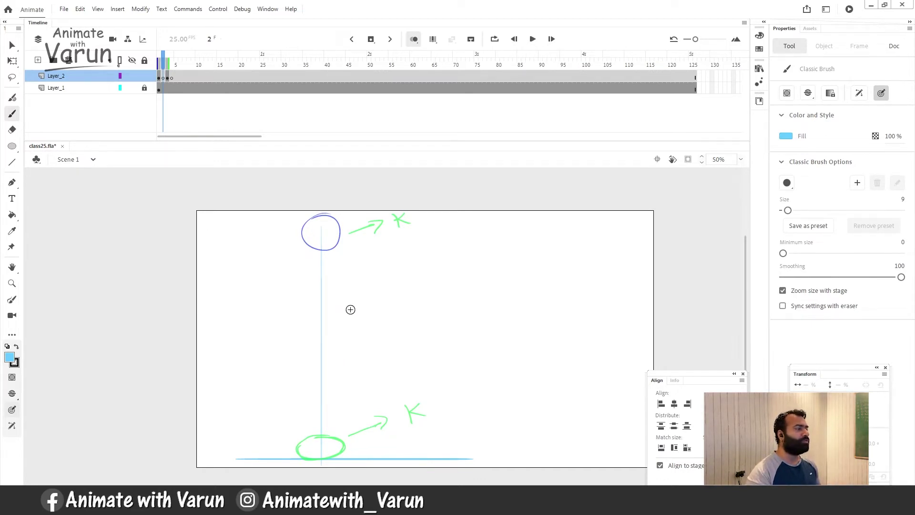
Handwrite "Pose to Pose" in the empty area beside the ball path and underline it twice
{"action": "left_click_drag", "start_coordinate": [367, 353], "coordinate": [363, 353]}
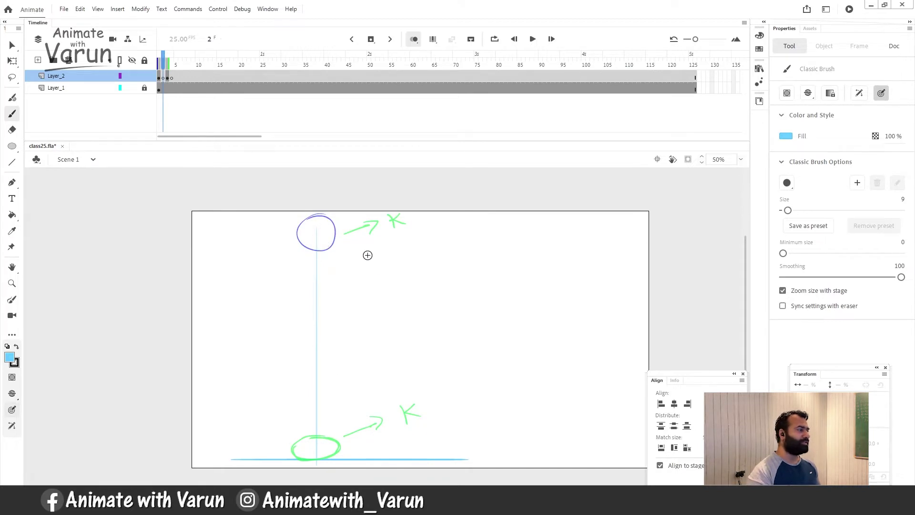
{"action": "mouse_move", "coordinate": [365, 338]}
{"action": "left_mouse_down"}
{"action": "mouse_move", "coordinate": [366, 326]}
{"action": "mouse_move", "coordinate": [364, 334]}
{"action": "left_mouse_up"}
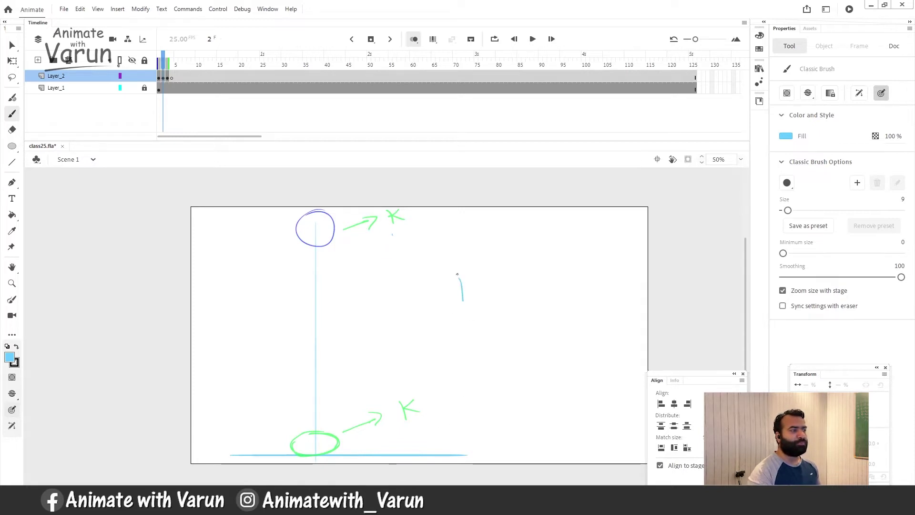
{"action": "left_click_drag", "start_coordinate": [457, 274], "coordinate": [463, 288]}
{"action": "left_click_drag", "start_coordinate": [483, 286], "coordinate": [521, 293]}
{"action": "mouse_move", "coordinate": [533, 258]}
{"action": "left_mouse_down"}
{"action": "mouse_move", "coordinate": [537, 289]}
{"action": "mouse_move", "coordinate": [545, 275]}
{"action": "left_mouse_up"}
{"action": "left_click_drag", "start_coordinate": [555, 271], "coordinate": [578, 276]}
{"action": "mouse_move", "coordinate": [590, 268]}
{"action": "left_mouse_down"}
{"action": "mouse_move", "coordinate": [594, 276]}
{"action": "mouse_move", "coordinate": [615, 272]}
{"action": "left_mouse_up"}
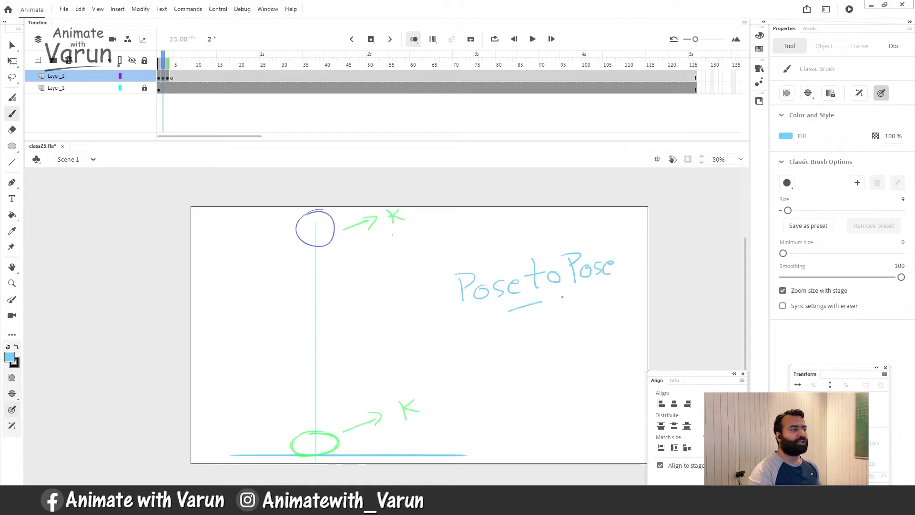
{"action": "left_click_drag", "start_coordinate": [509, 311], "coordinate": [580, 299]}
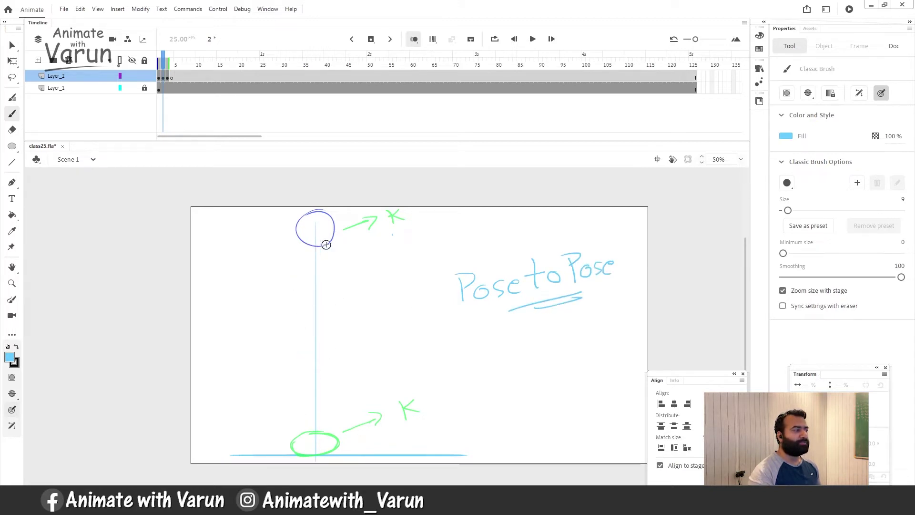
Sketch a chain of sample balls down the vertical guide from the upper circle to the squashed ellipse
{"action": "left_click_drag", "start_coordinate": [318, 234], "coordinate": [315, 234]}
{"action": "left_click_drag", "start_coordinate": [315, 272], "coordinate": [312, 270]}
{"action": "left_click_drag", "start_coordinate": [320, 315], "coordinate": [318, 401]}
{"action": "mouse_move", "coordinate": [319, 403]}
{"action": "left_mouse_down"}
{"action": "mouse_move", "coordinate": [317, 427]}
{"action": "mouse_move", "coordinate": [329, 435]}
{"action": "left_mouse_up"}
Handwrite "Straight Ahead" below the first note, with an arrow leading to it and an underline
{"action": "mouse_move", "coordinate": [430, 373]}
{"action": "left_mouse_down"}
{"action": "mouse_move", "coordinate": [465, 366]}
{"action": "mouse_move", "coordinate": [453, 380]}
{"action": "left_mouse_up"}
{"action": "left_click_drag", "start_coordinate": [490, 344], "coordinate": [476, 377]}
{"action": "mouse_move", "coordinate": [500, 348]}
{"action": "left_mouse_down"}
{"action": "mouse_move", "coordinate": [509, 371]}
{"action": "mouse_move", "coordinate": [595, 334]}
{"action": "mouse_move", "coordinate": [620, 339]}
{"action": "left_mouse_up"}
{"action": "mouse_move", "coordinate": [511, 394]}
{"action": "left_mouse_down"}
{"action": "mouse_move", "coordinate": [508, 419]}
{"action": "mouse_move", "coordinate": [578, 409]}
{"action": "mouse_move", "coordinate": [606, 369]}
{"action": "mouse_move", "coordinate": [609, 407]}
{"action": "left_mouse_up"}
{"action": "left_click_drag", "start_coordinate": [629, 405], "coordinate": [484, 444]}
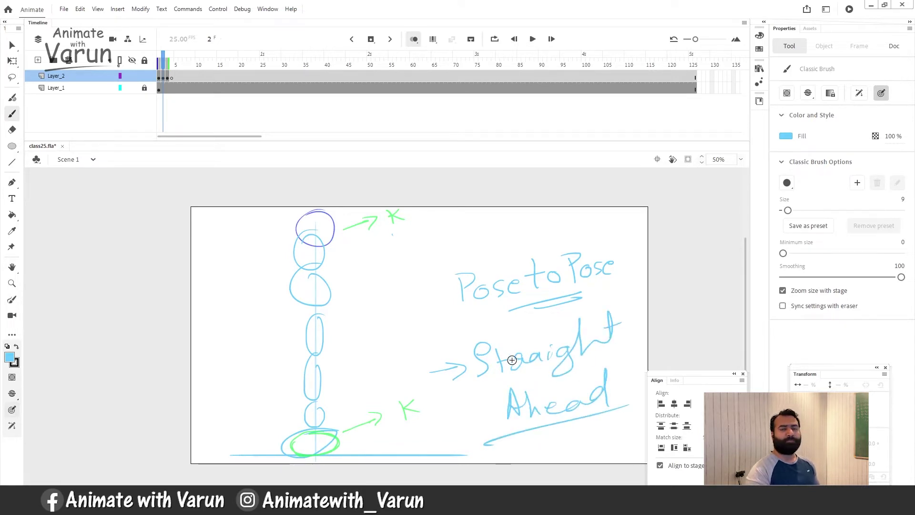
Clear the handwritten notes, sample balls and stray marks from frame 2 of Layer_2
{"action": "key", "text": "v"}
{"action": "mouse_move", "coordinate": [670, 229]}
{"action": "left_mouse_down"}
{"action": "mouse_move", "coordinate": [435, 404]}
{"action": "mouse_move", "coordinate": [405, 452]}
{"action": "left_mouse_up"}
{"action": "key", "text": "Delete"}
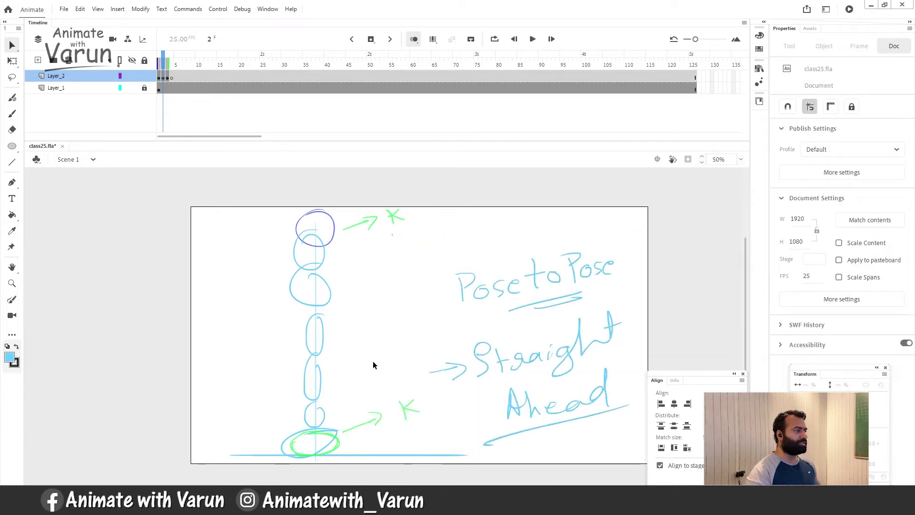
{"action": "key", "text": "ctrl+z"}
{"action": "key", "text": "ctrl+z"}
{"action": "key", "text": "ctrl+z"}
{"action": "key", "text": "ctrl+z"}
{"action": "key", "text": "ctrl+z"}
{"action": "key", "text": "ctrl+z"}
{"action": "key", "text": "ctrl+z"}
{"action": "key", "text": "ctrl+z"}
{"action": "key", "text": "ctrl+z"}
{"action": "key", "text": "ctrl+z"}
{"action": "key", "text": "ctrl+z"}
{"action": "key", "text": "ctrl+z"}
{"action": "key", "text": "ctrl+z"}
{"action": "key", "text": "ctrl+z"}
{"action": "key", "text": "ctrl+z"}
{"action": "key", "text": "ctrl+z"}
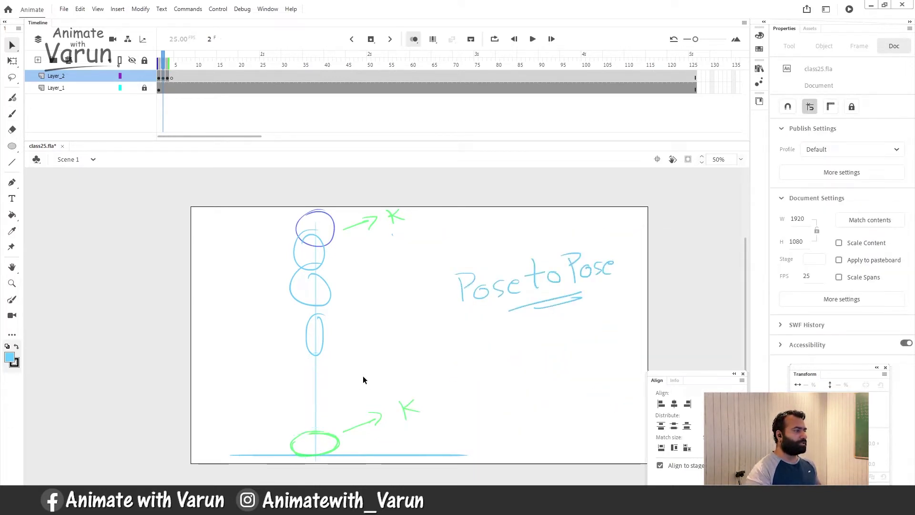
{"action": "key", "text": "ctrl+z"}
{"action": "key", "text": "ctrl+z"}
{"action": "key", "text": "ctrl+z"}
{"action": "key", "text": "ctrl+z"}
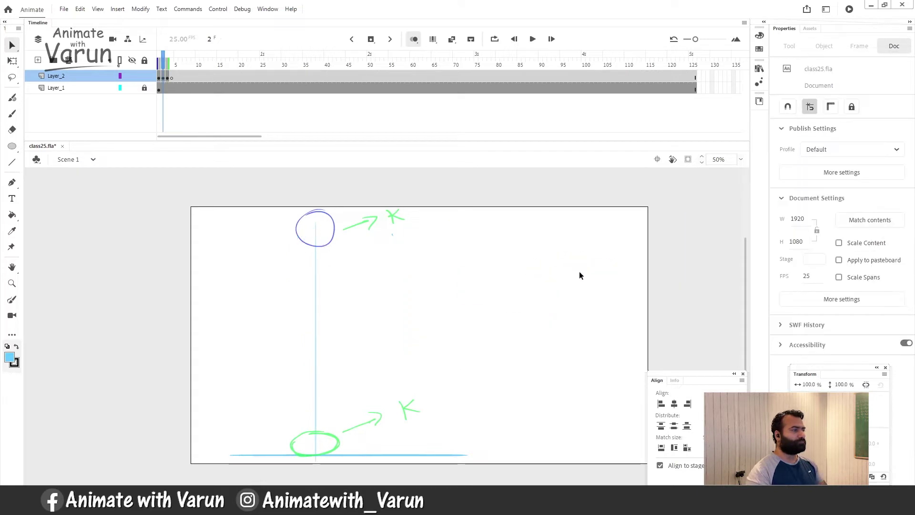
{"action": "left_click_drag", "start_coordinate": [387, 308], "coordinate": [380, 292]}
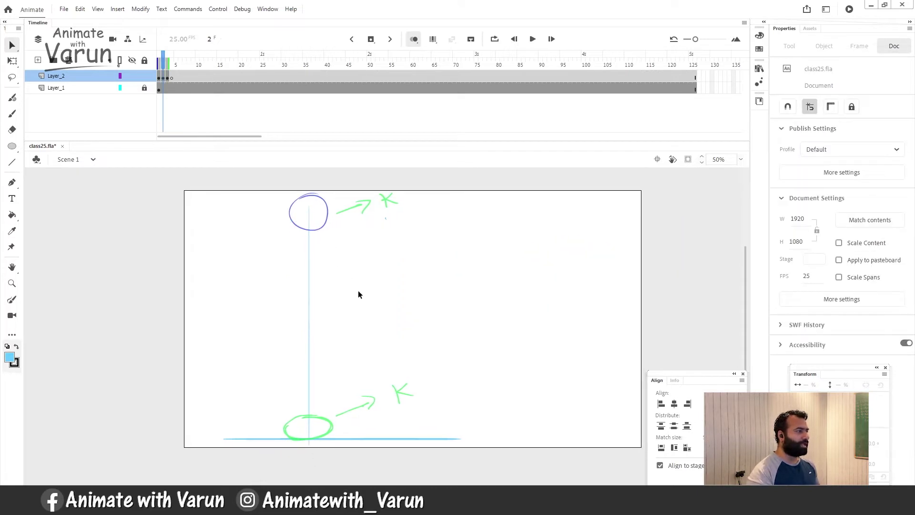
{"action": "left_click_drag", "start_coordinate": [513, 461], "coordinate": [72, 213]}
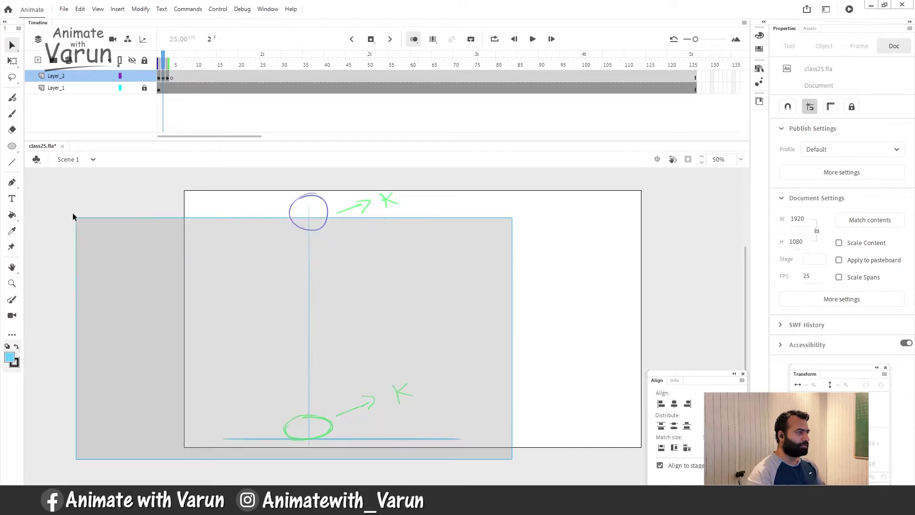
Brush a vertically stretched ball about 245 px tall around the guide's lower end on frame 2, touching the ground line
{"action": "key", "text": "b"}
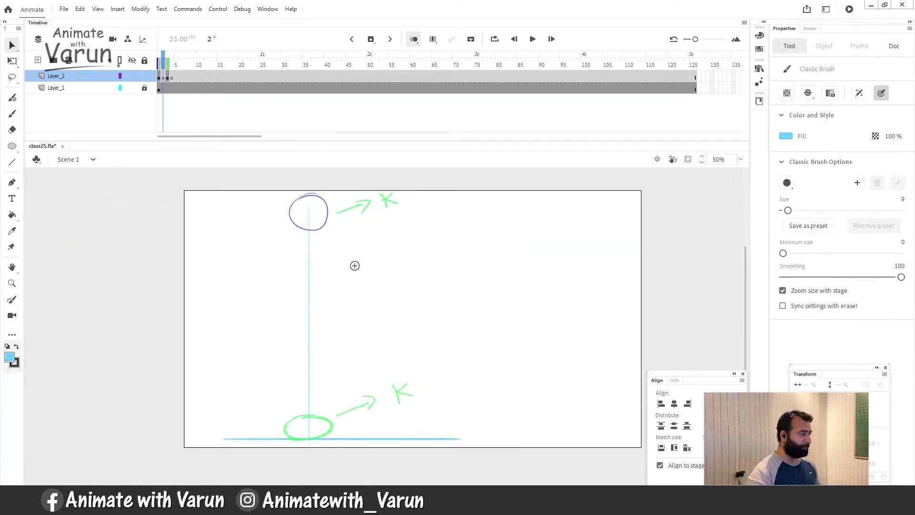
{"action": "left_click_drag", "start_coordinate": [329, 268], "coordinate": [329, 286]}
{"action": "scroll", "coordinate": [315, 343], "scroll_direction": "down", "scroll_amount": 2}
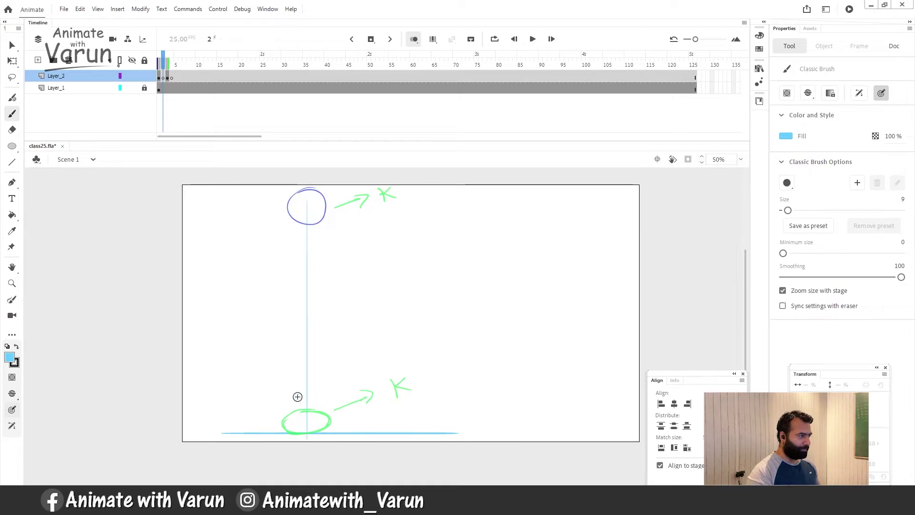
{"action": "mouse_move", "coordinate": [297, 385]}
{"action": "left_mouse_down"}
{"action": "mouse_move", "coordinate": [306, 431]}
{"action": "mouse_move", "coordinate": [313, 426]}
{"action": "left_mouse_up"}
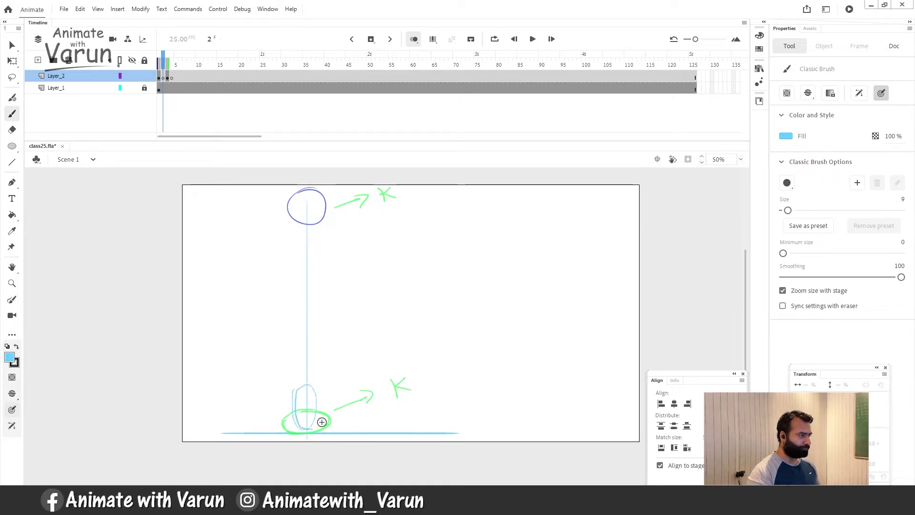
{"action": "key", "text": "ctrl+z"}
{"action": "left_click_drag", "start_coordinate": [297, 384], "coordinate": [307, 433]}
{"action": "mouse_move", "coordinate": [313, 384]}
{"action": "left_mouse_down"}
{"action": "mouse_move", "coordinate": [303, 425]}
{"action": "mouse_move", "coordinate": [295, 402]}
{"action": "mouse_move", "coordinate": [311, 432]}
{"action": "left_mouse_up"}
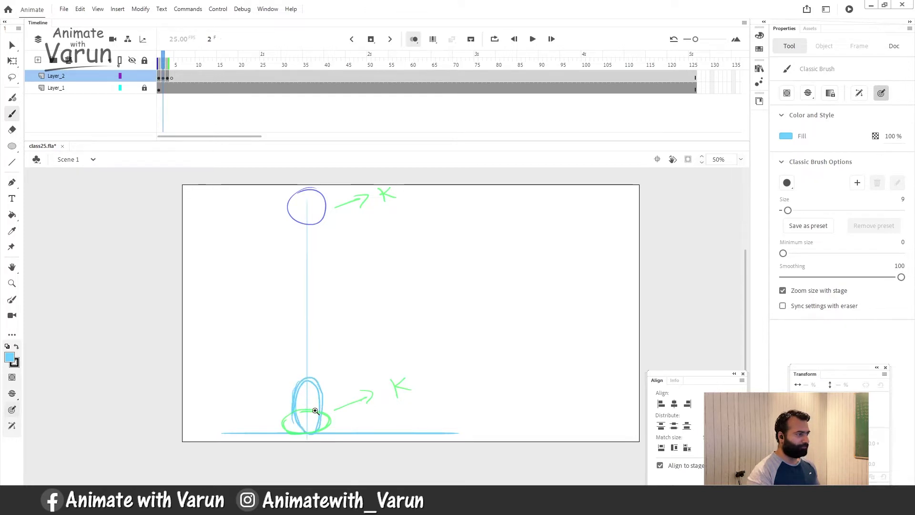
Erase the stray strokes along the left side of the stretched ball
{"action": "left_click", "coordinate": [310, 383]}
{"action": "left_click", "coordinate": [403, 355]}
{"action": "mouse_move", "coordinate": [351, 372]}
{"action": "left_mouse_down"}
{"action": "mouse_move", "coordinate": [345, 381]}
{"action": "mouse_move", "coordinate": [333, 368]}
{"action": "left_mouse_up"}
{"action": "key", "text": "e"}
{"action": "mouse_move", "coordinate": [286, 293]}
{"action": "left_mouse_down"}
{"action": "mouse_move", "coordinate": [295, 276]}
{"action": "mouse_move", "coordinate": [363, 309]}
{"action": "mouse_move", "coordinate": [349, 416]}
{"action": "mouse_move", "coordinate": [316, 288]}
{"action": "mouse_move", "coordinate": [285, 285]}
{"action": "mouse_move", "coordinate": [298, 419]}
{"action": "left_mouse_up"}
{"action": "left_click_drag", "start_coordinate": [245, 353], "coordinate": [270, 435]}
Scale the stretched ball down to about 116 px wide and lengthen it upward to about 226 px tall
{"action": "key", "text": "z"}
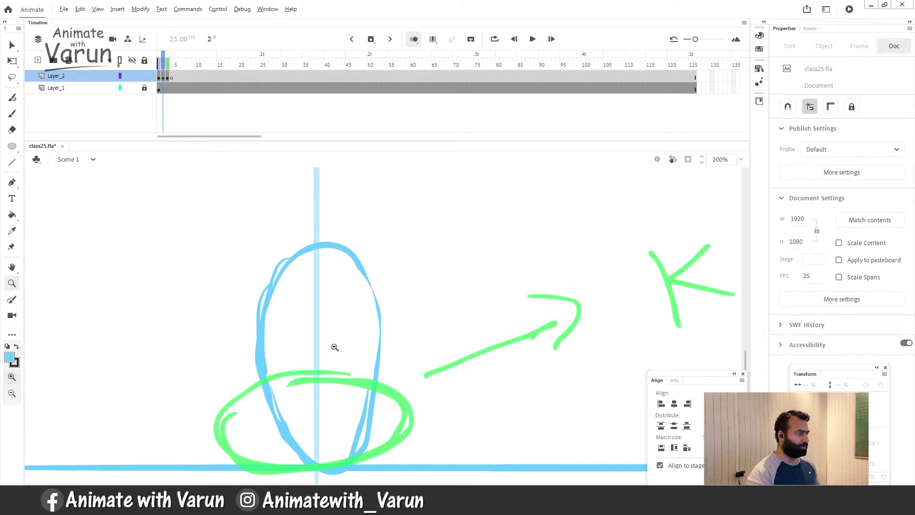
{"action": "left_click", "coordinate": [335, 348], "text": "alt"}
{"action": "key", "text": "q"}
{"action": "left_click", "coordinate": [390, 390]}
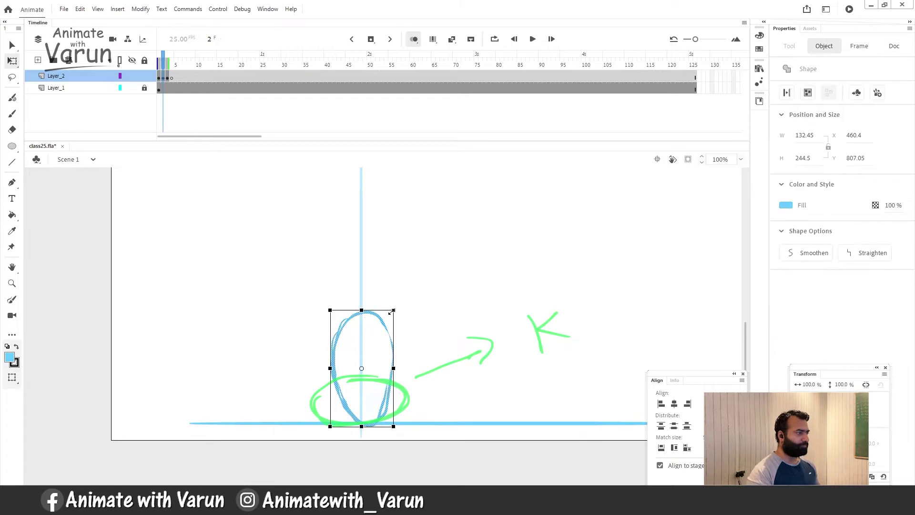
{"action": "left_click_drag", "start_coordinate": [392, 311], "coordinate": [374, 330]}
{"action": "key", "text": "z"}
{"action": "left_click", "coordinate": [381, 333], "text": "alt"}
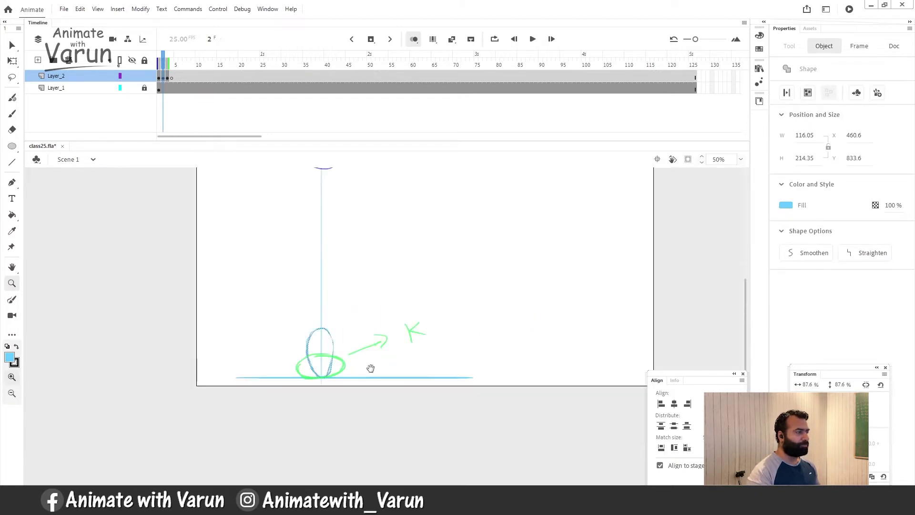
{"action": "scroll", "coordinate": [370, 368], "scroll_direction": "up", "scroll_amount": 3}
{"action": "key", "text": "q"}
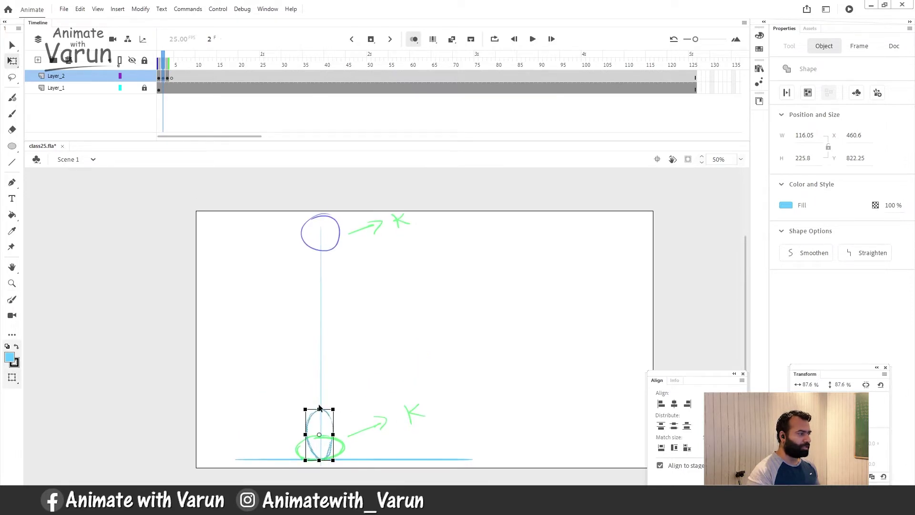
{"action": "left_click_drag", "start_coordinate": [320, 408], "coordinate": [319, 406]}
{"action": "left_click", "coordinate": [393, 403]}
{"action": "key", "text": "space"}
{"action": "left_click_drag", "start_coordinate": [382, 409], "coordinate": [365, 399]}
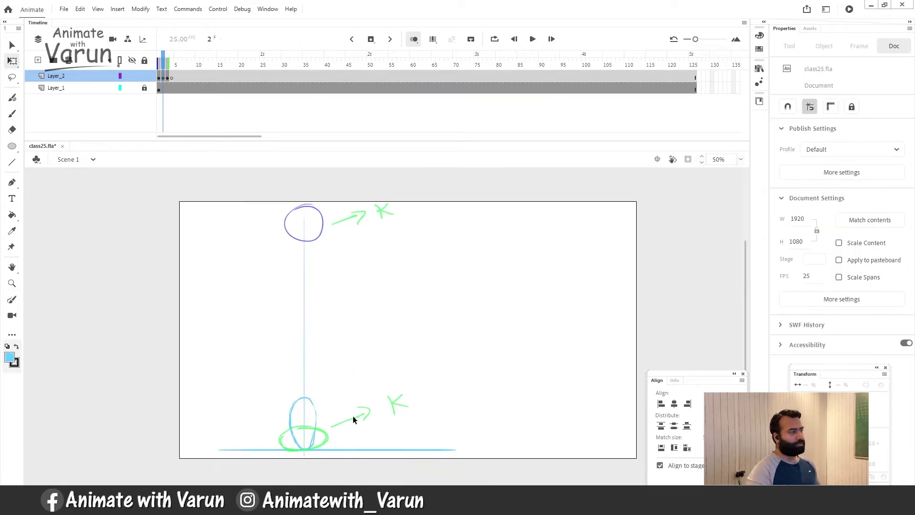
Draw a sample circle, a tall oval and a flat oval in the empty area beside the ball path
{"action": "left_click", "coordinate": [12, 146]}
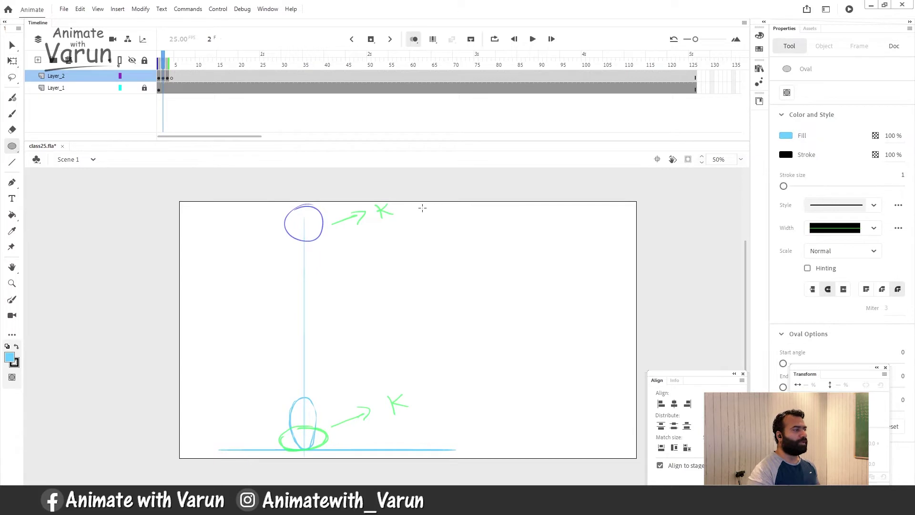
{"action": "left_click_drag", "start_coordinate": [421, 208], "coordinate": [463, 249]}
{"action": "mouse_move", "coordinate": [433, 376]}
{"action": "left_mouse_down"}
{"action": "mouse_move", "coordinate": [444, 425]}
{"action": "mouse_move", "coordinate": [471, 429]}
{"action": "mouse_move", "coordinate": [458, 461]}
{"action": "left_mouse_up"}
Delete the sample circle and both sample ovals beside the ball path
{"action": "key", "text": "v"}
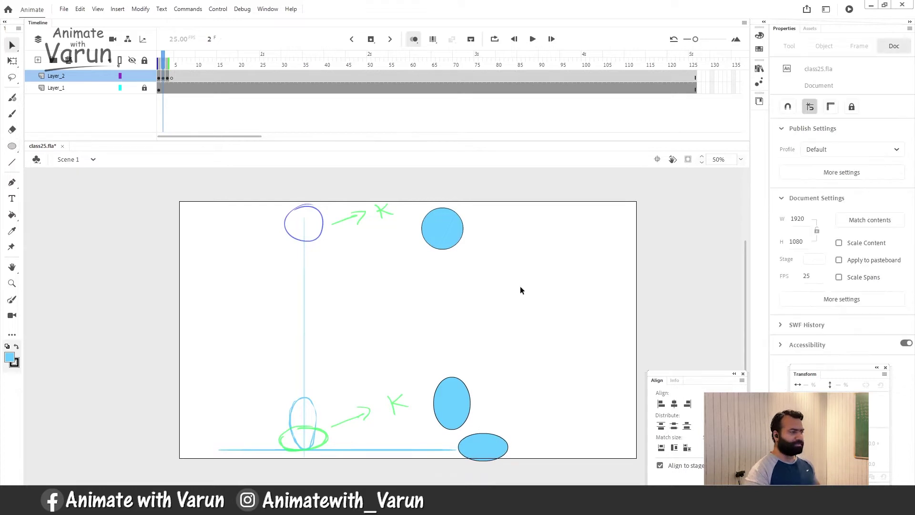
{"action": "left_click_drag", "start_coordinate": [529, 192], "coordinate": [409, 255]}
{"action": "key", "text": "Delete"}
{"action": "left_click_drag", "start_coordinate": [648, 357], "coordinate": [414, 468]}
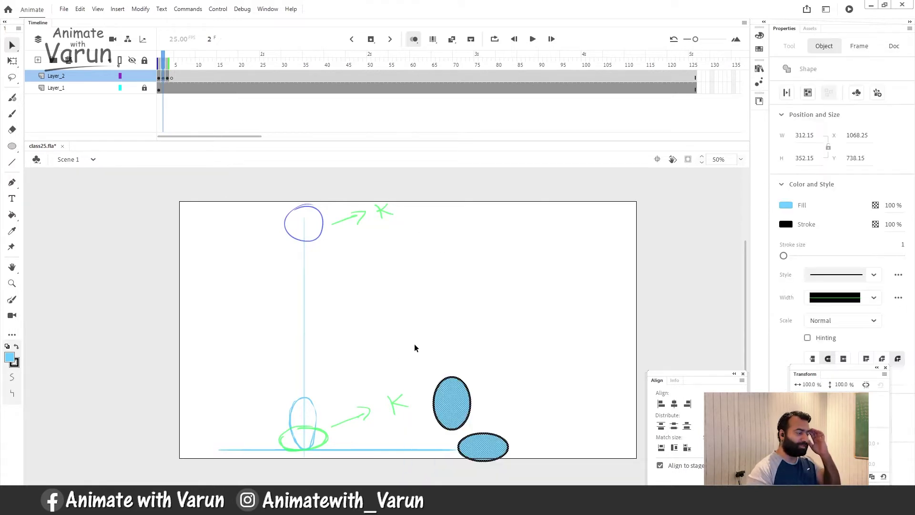
{"action": "key", "text": "Delete"}
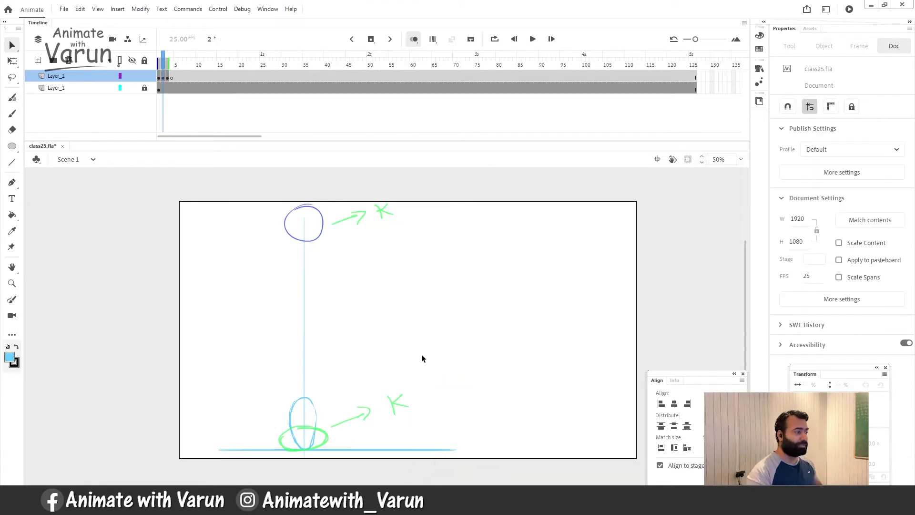
Reinforce the right side of the stretched ball with extra brush strokes
{"action": "left_click", "coordinate": [341, 380]}
{"action": "key", "text": "b"}
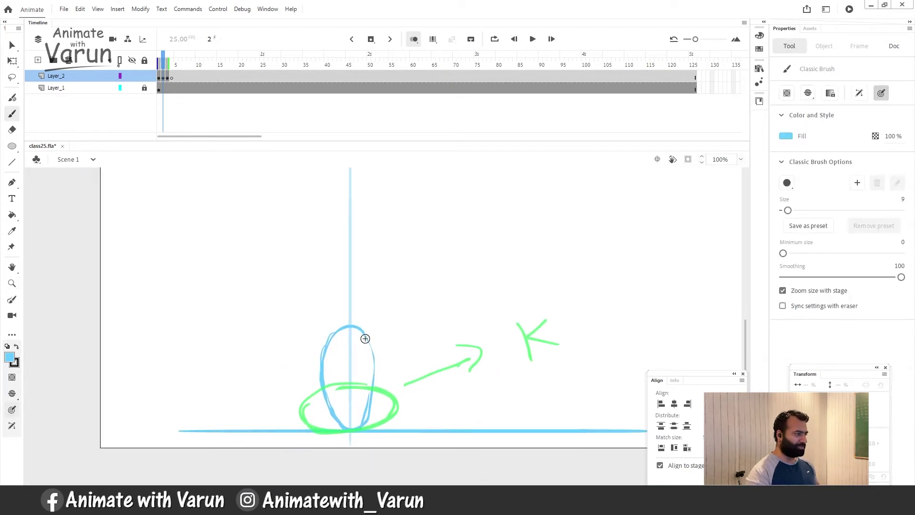
{"action": "left_click_drag", "start_coordinate": [366, 336], "coordinate": [376, 402]}
{"action": "left_click_drag", "start_coordinate": [374, 353], "coordinate": [364, 421]}
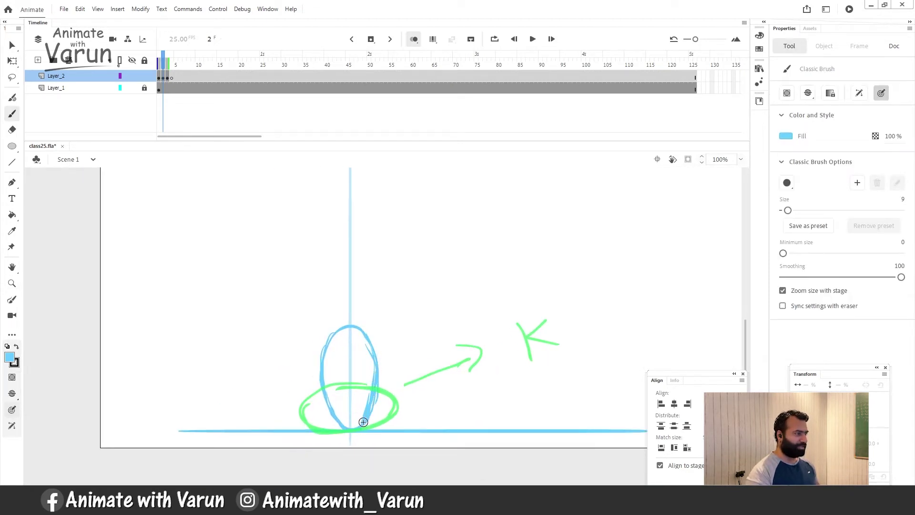
{"action": "key", "text": "z"}
{"action": "left_click", "coordinate": [368, 368], "text": "alt"}
{"action": "left_click_drag", "start_coordinate": [367, 368], "coordinate": [379, 416]}
{"action": "left_click_drag", "start_coordinate": [400, 342], "coordinate": [400, 349]}
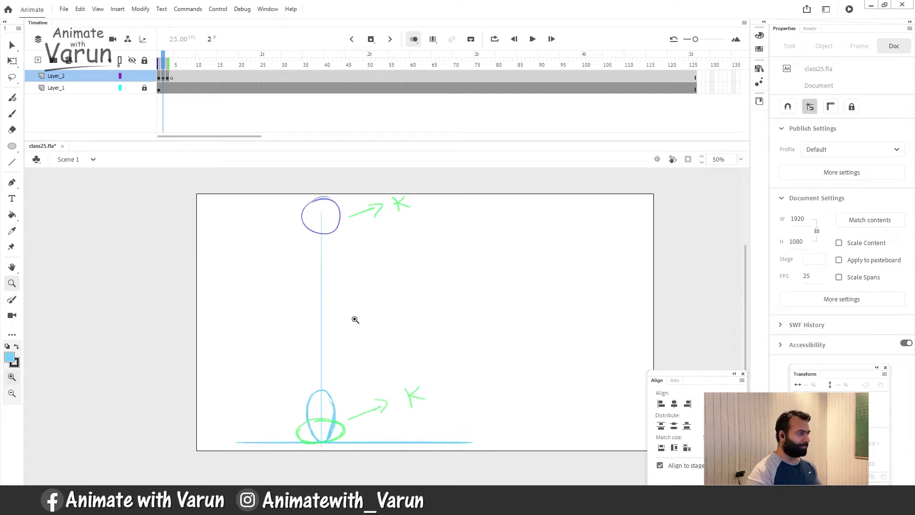
Insert an empty frame 2 in Layer_2 between the top ball and the stretched ball, and select it
{"action": "left_click", "coordinate": [158, 65]}
{"action": "left_click", "coordinate": [163, 68]}
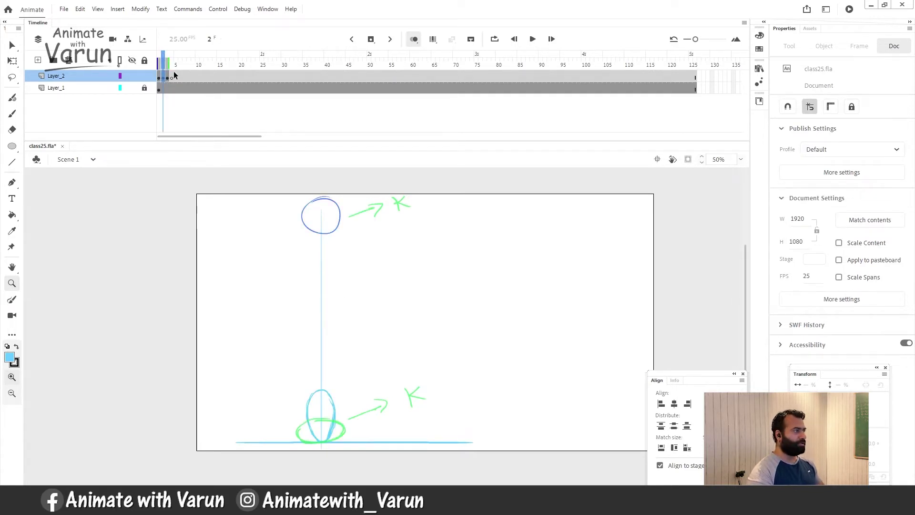
{"action": "left_click", "coordinate": [158, 59]}
{"action": "key", "text": "F5"}
{"action": "left_click", "coordinate": [163, 80]}
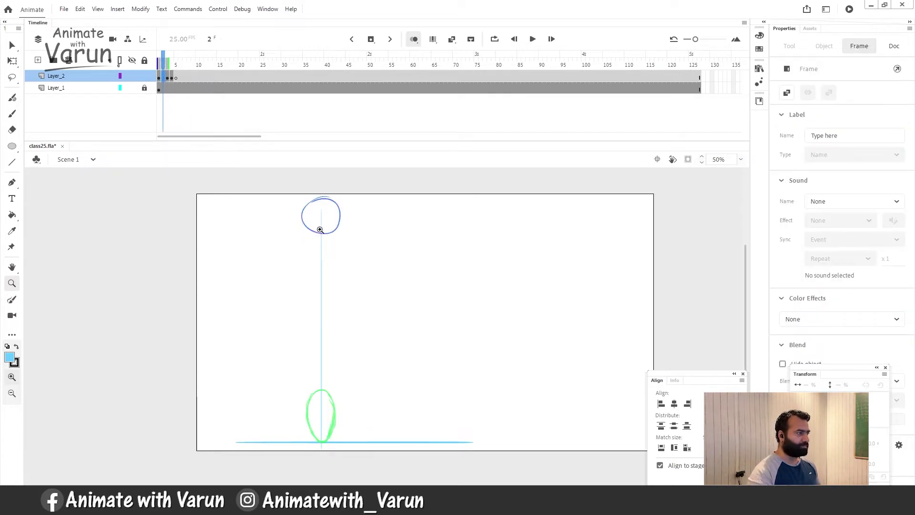
Sketch a round in-between ball on the guide in frame 2, slightly below and overlapping the top circle
{"action": "key", "text": "b"}
{"action": "scroll", "coordinate": [332, 244], "scroll_direction": "up", "scroll_amount": 1}
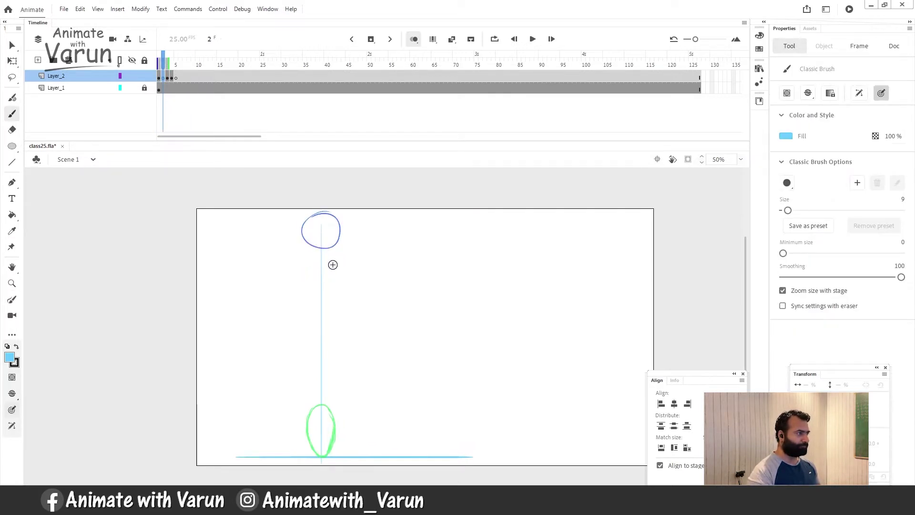
{"action": "mouse_move", "coordinate": [324, 236]}
{"action": "left_mouse_down"}
{"action": "mouse_move", "coordinate": [306, 263]}
{"action": "mouse_move", "coordinate": [332, 274]}
{"action": "left_mouse_up"}
{"action": "mouse_move", "coordinate": [320, 236]}
{"action": "left_mouse_down"}
{"action": "mouse_move", "coordinate": [334, 272]}
{"action": "mouse_move", "coordinate": [302, 250]}
{"action": "left_mouse_up"}
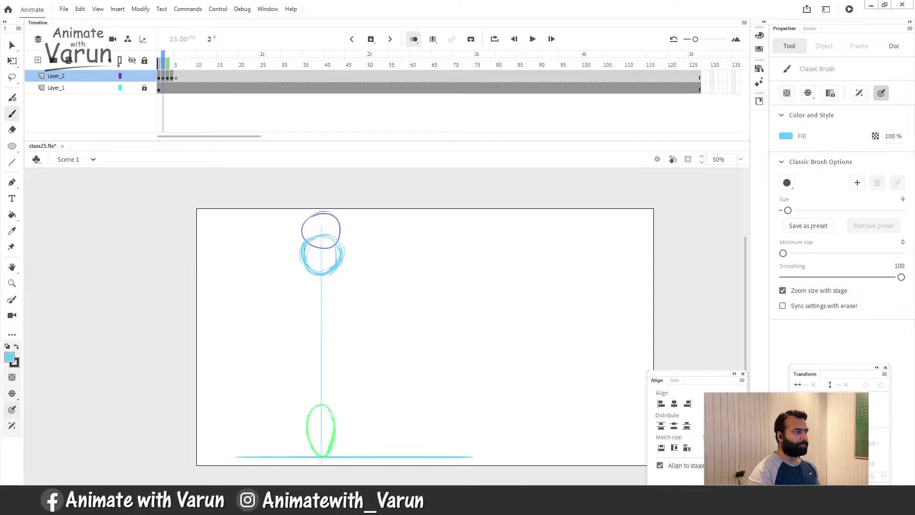
Erase the stray outer strokes around the left side of the in-between ball
{"action": "key", "text": "z"}
{"action": "left_click_drag", "start_coordinate": [334, 245], "coordinate": [404, 247]}
{"action": "left_click_drag", "start_coordinate": [117, 300], "coordinate": [553, 319]}
{"action": "left_click", "coordinate": [379, 305], "text": "alt"}
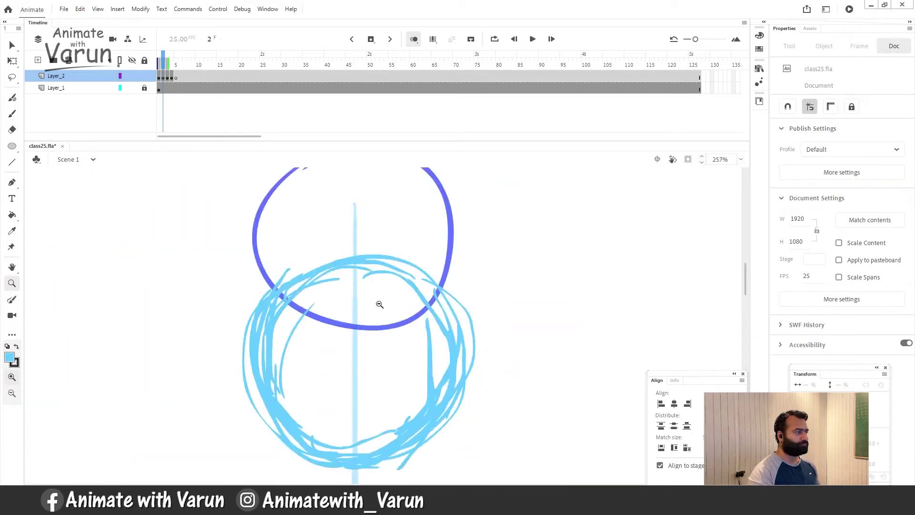
{"action": "left_click", "coordinate": [380, 304], "text": "alt"}
{"action": "left_click_drag", "start_coordinate": [328, 346], "coordinate": [316, 306]}
{"action": "key", "text": "e"}
{"action": "left_click_drag", "start_coordinate": [315, 268], "coordinate": [320, 343]}
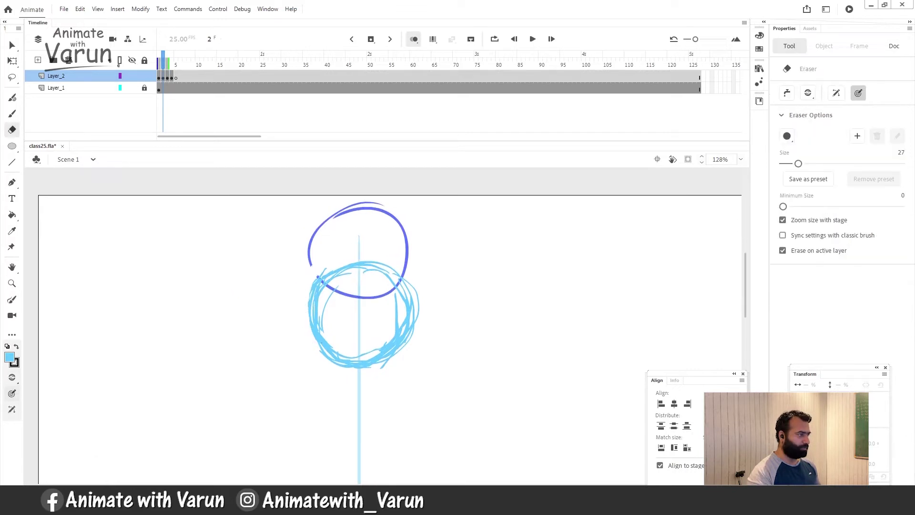
{"action": "key", "text": "ctrl+z"}
{"action": "left_click_drag", "start_coordinate": [317, 268], "coordinate": [310, 331]}
{"action": "key", "text": "z"}
{"action": "left_click", "coordinate": [356, 209], "text": "alt"}
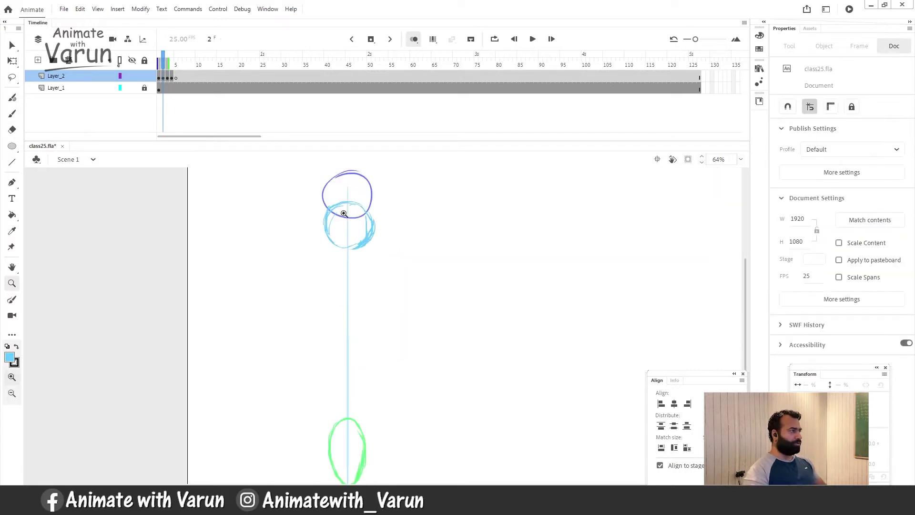
Insert another frame after frame 1 in Layer_2 and, with onion skinning off, delete the copied top ball from frame 2
{"action": "left_click", "coordinate": [160, 63]}
{"action": "key", "text": "F5"}
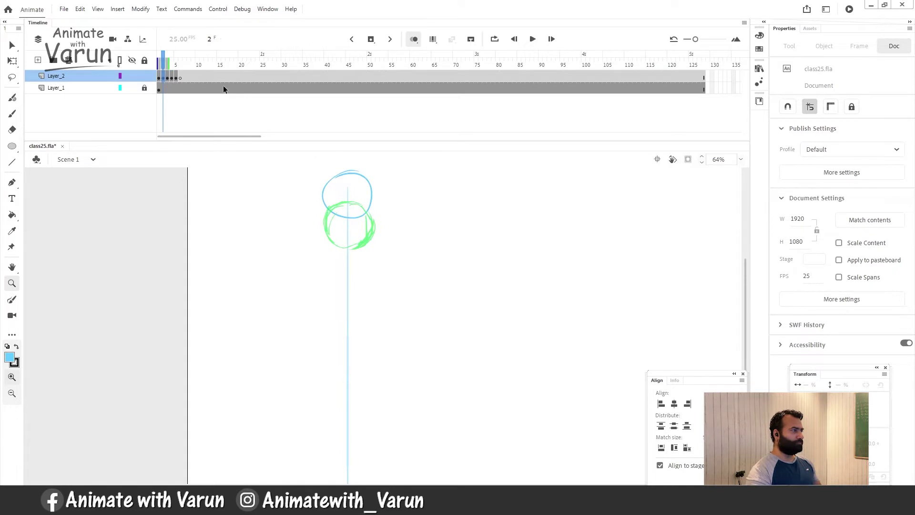
{"action": "left_click", "coordinate": [397, 234]}
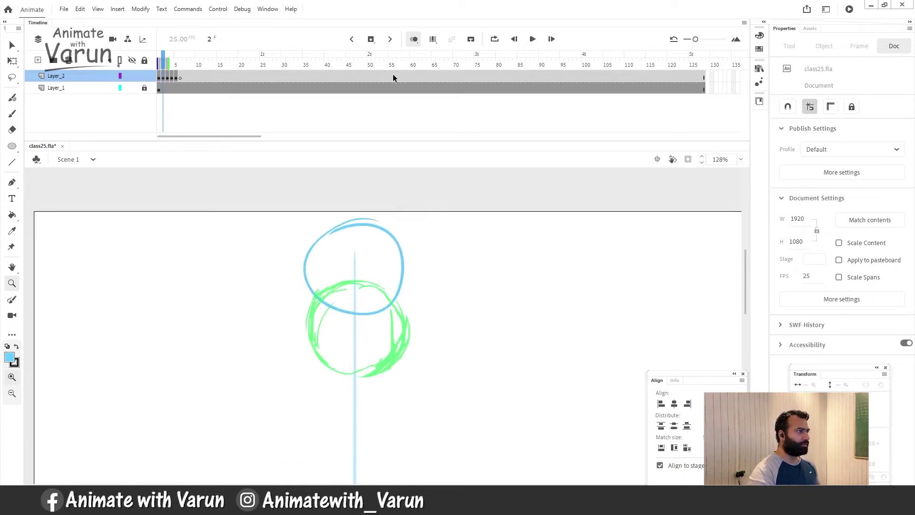
{"action": "left_click", "coordinate": [416, 41]}
{"action": "left_click", "coordinate": [391, 340], "text": "alt"}
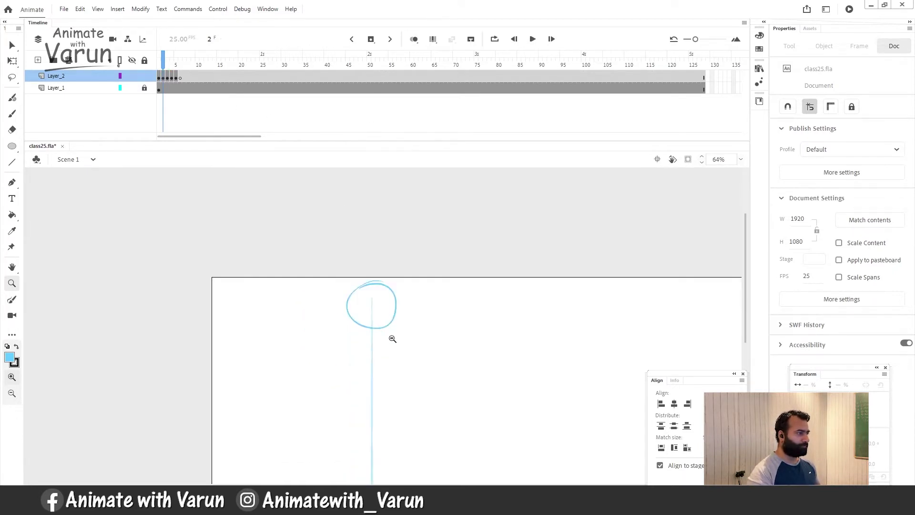
{"action": "left_click", "coordinate": [381, 348], "text": "alt"}
{"action": "left_click", "coordinate": [366, 357]}
{"action": "key", "text": "v"}
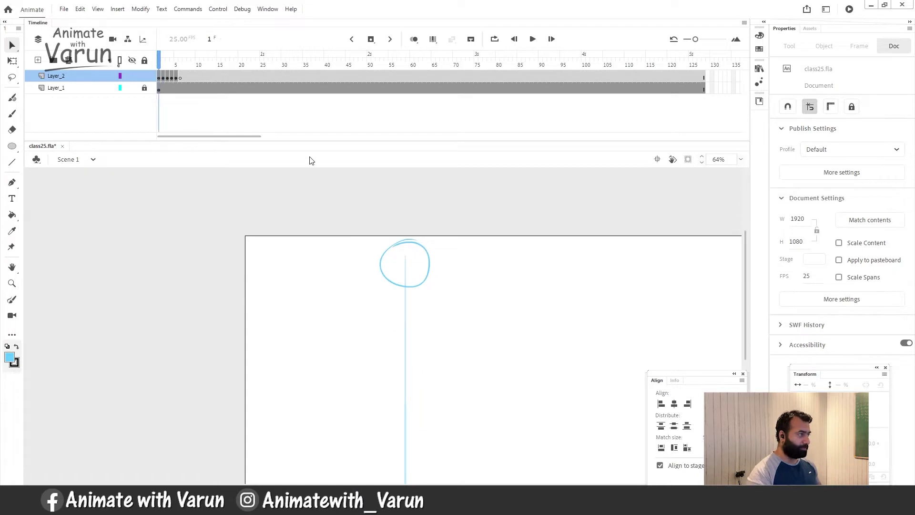
{"action": "left_click_drag", "start_coordinate": [489, 221], "coordinate": [314, 316]}
{"action": "key", "text": "Delete"}
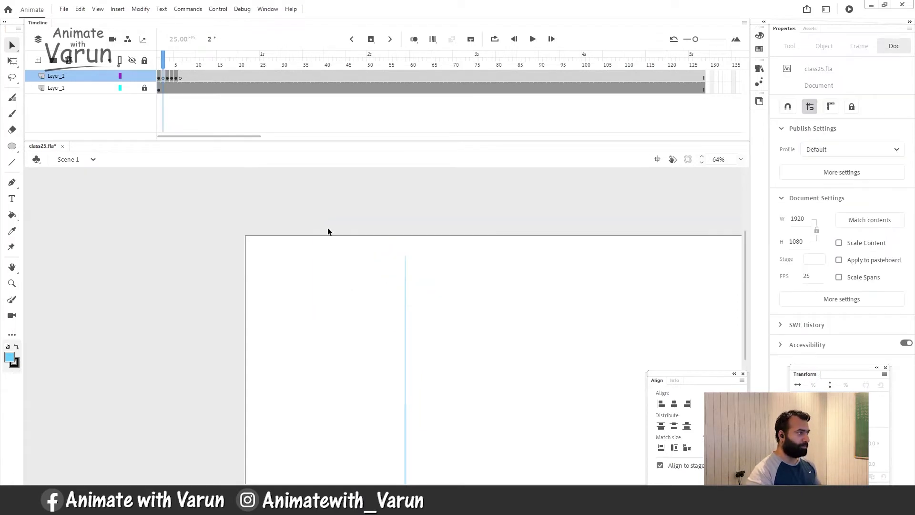
With onion skinning on, sketch a ball about 171 by 150 px in frame 2, midway between the two neighbouring balls
{"action": "left_click", "coordinate": [413, 42]}
{"action": "key", "text": "z"}
{"action": "left_click", "coordinate": [432, 296]}
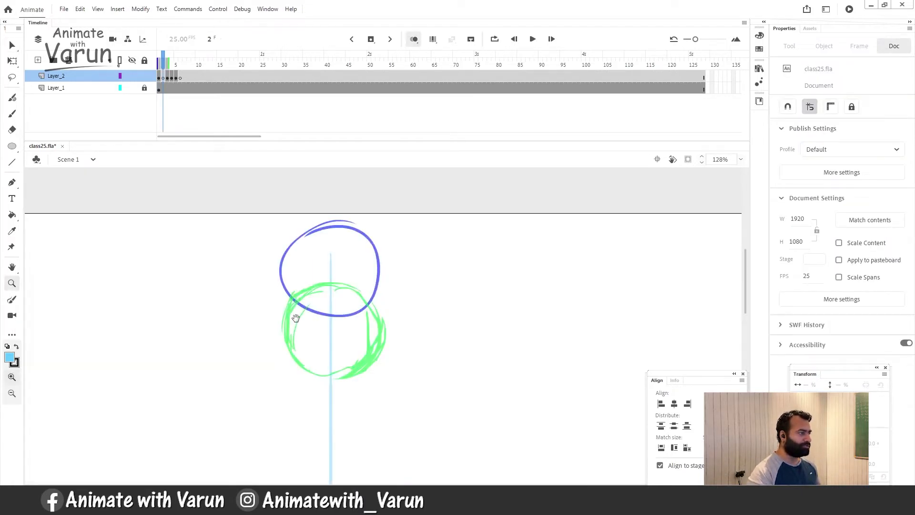
{"action": "left_click_drag", "start_coordinate": [303, 305], "coordinate": [354, 345]}
{"action": "key", "text": "b"}
{"action": "mouse_move", "coordinate": [356, 288]}
{"action": "left_mouse_down"}
{"action": "mouse_move", "coordinate": [340, 367]}
{"action": "mouse_move", "coordinate": [422, 370]}
{"action": "mouse_move", "coordinate": [390, 292]}
{"action": "mouse_move", "coordinate": [328, 333]}
{"action": "mouse_move", "coordinate": [336, 305]}
{"action": "mouse_move", "coordinate": [367, 379]}
{"action": "mouse_move", "coordinate": [431, 329]}
{"action": "mouse_move", "coordinate": [349, 293]}
{"action": "mouse_move", "coordinate": [334, 362]}
{"action": "mouse_move", "coordinate": [396, 375]}
{"action": "left_mouse_up"}
{"action": "key", "text": "ctrl+z"}
{"action": "left_click_drag", "start_coordinate": [429, 328], "coordinate": [390, 373]}
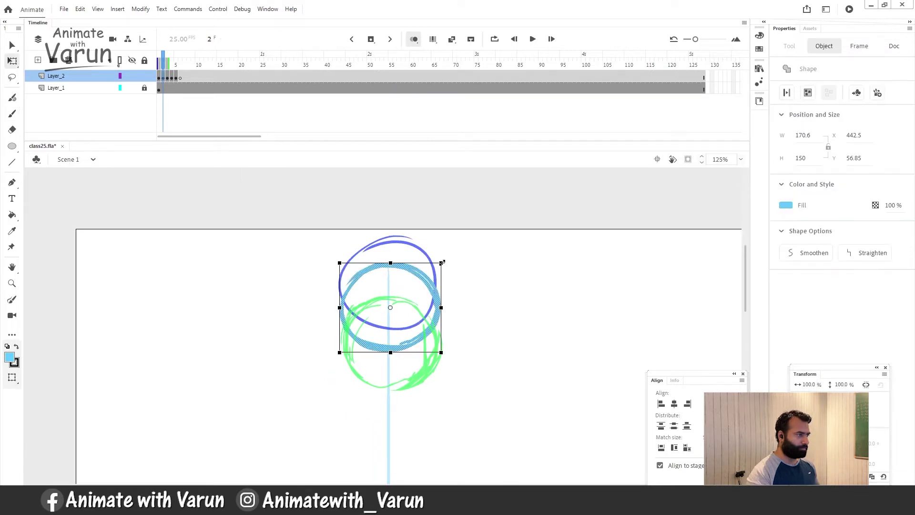
{"action": "left_click", "coordinate": [464, 335]}
{"action": "key", "text": "z"}
{"action": "left_click", "coordinate": [464, 335], "text": "alt"}
{"action": "left_click_drag", "start_coordinate": [401, 395], "coordinate": [438, 323]}
Turn off onion skinning and extend each ball keyframe in Layer_2 to a two-frame hold
{"action": "left_click", "coordinate": [414, 40]}
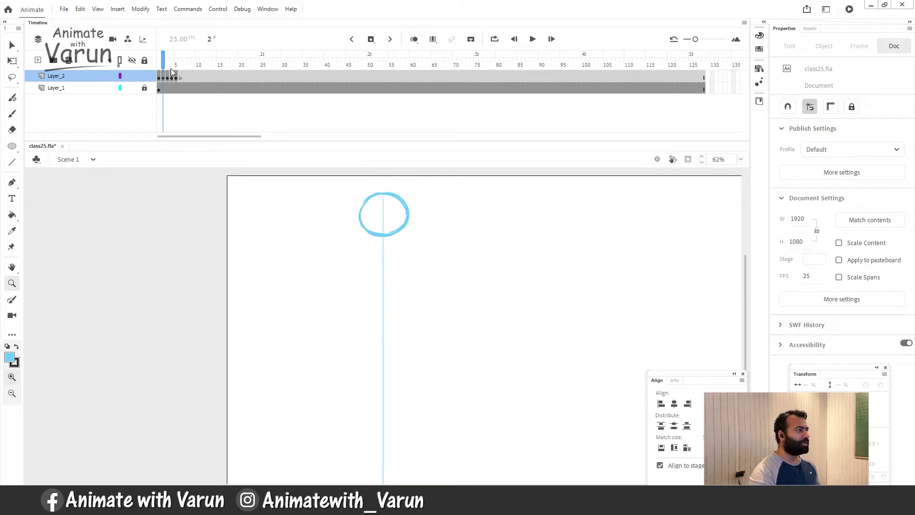
{"action": "left_click", "coordinate": [158, 62]}
{"action": "mouse_move", "coordinate": [156, 63]}
{"action": "left_mouse_down"}
{"action": "mouse_move", "coordinate": [184, 66]}
{"action": "mouse_move", "coordinate": [157, 62]}
{"action": "left_mouse_up"}
{"action": "scroll", "coordinate": [518, 316], "scroll_direction": "down", "scroll_amount": 3}
{"action": "left_click", "coordinate": [176, 77]}
{"action": "key", "text": "F5"}
{"action": "left_click", "coordinate": [193, 76]}
{"action": "key", "text": "F5"}
Scrub through the first ball poses, select frame 6 of Layer_2 and turn onion skinning on
{"action": "left_click_drag", "start_coordinate": [399, 260], "coordinate": [379, 294]}
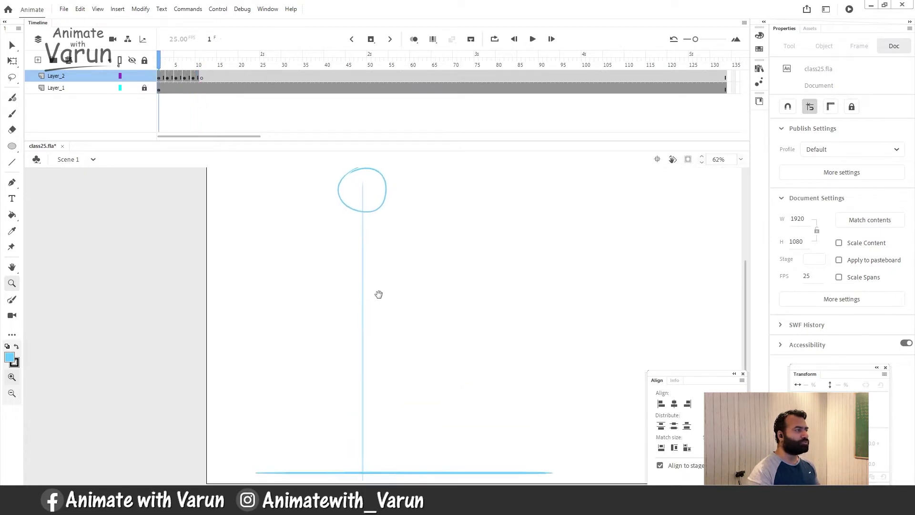
{"action": "left_click", "coordinate": [163, 63]}
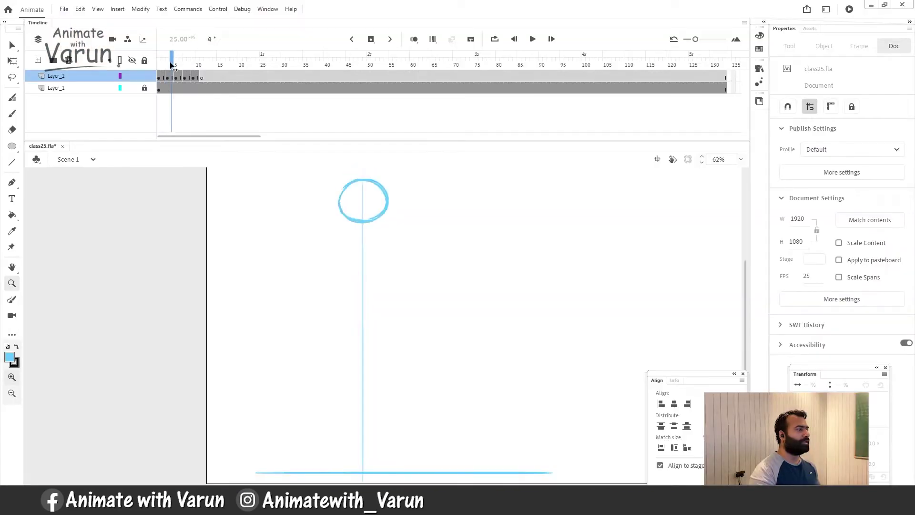
{"action": "left_click_drag", "start_coordinate": [173, 67], "coordinate": [182, 67]}
{"action": "left_click", "coordinate": [180, 78]}
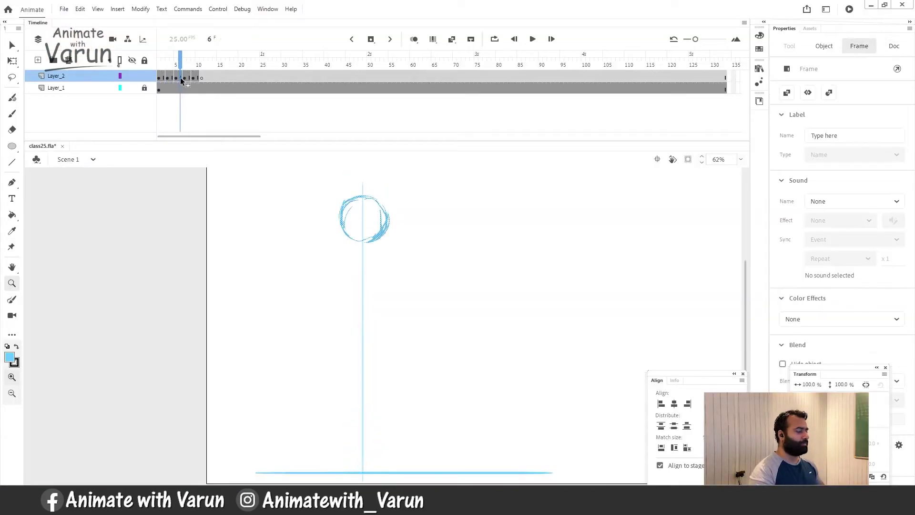
{"action": "left_click", "coordinate": [414, 39]}
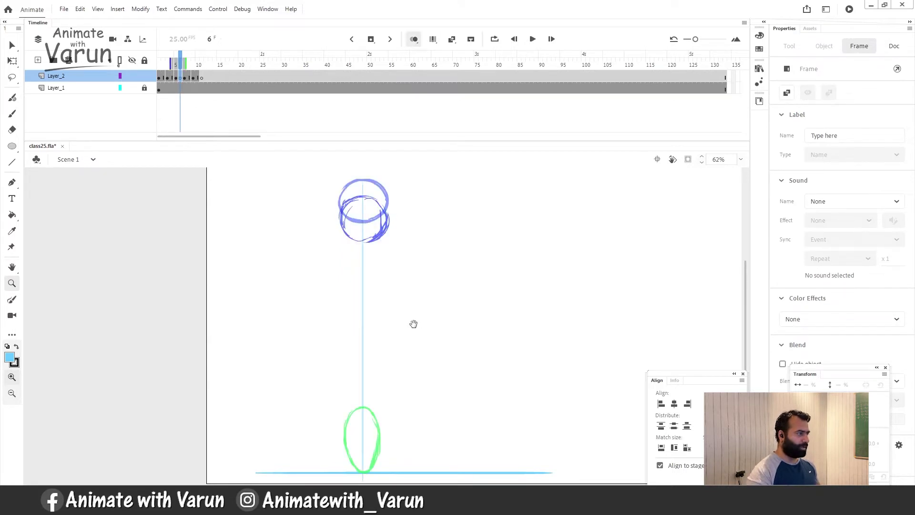
Handwrite an underlined "Gravity" note with an arrow beside the lowest ball in frame 6 using the Classic Brush
{"action": "left_click_drag", "start_coordinate": [414, 324], "coordinate": [395, 306]}
{"action": "key", "text": "b"}
{"action": "left_click_drag", "start_coordinate": [348, 253], "coordinate": [340, 268]}
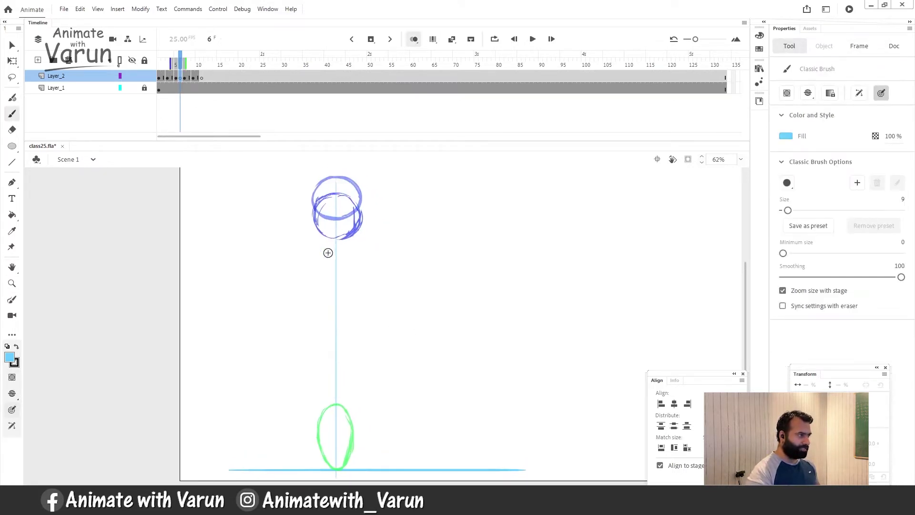
{"action": "left_click_drag", "start_coordinate": [338, 336], "coordinate": [333, 321]}
{"action": "left_click_drag", "start_coordinate": [344, 253], "coordinate": [339, 264]}
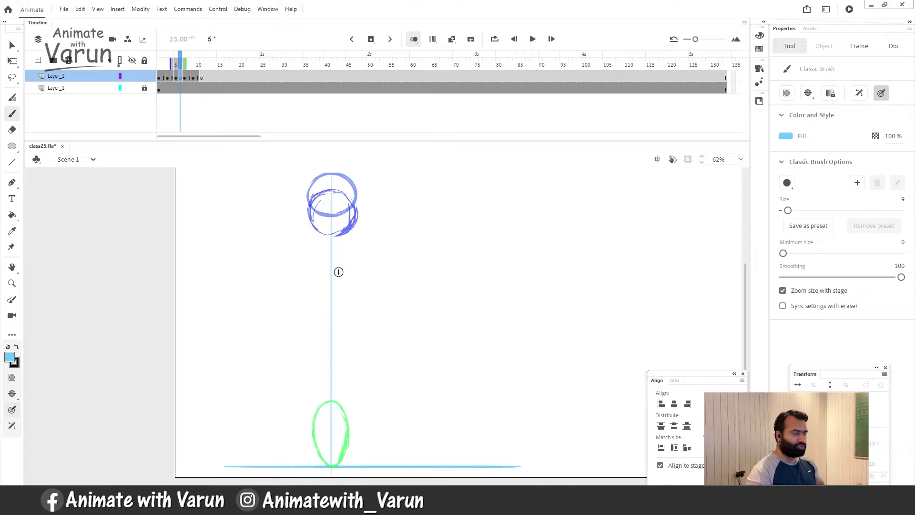
{"action": "scroll", "coordinate": [381, 329], "scroll_direction": "down", "scroll_amount": 3}
{"action": "mouse_move", "coordinate": [373, 394]}
{"action": "left_mouse_down"}
{"action": "mouse_move", "coordinate": [409, 375]}
{"action": "mouse_move", "coordinate": [411, 391]}
{"action": "left_mouse_up"}
{"action": "mouse_move", "coordinate": [444, 355]}
{"action": "left_mouse_down"}
{"action": "mouse_move", "coordinate": [465, 373]}
{"action": "mouse_move", "coordinate": [520, 357]}
{"action": "mouse_move", "coordinate": [538, 337]}
{"action": "mouse_move", "coordinate": [553, 343]}
{"action": "mouse_move", "coordinate": [552, 372]}
{"action": "left_mouse_up"}
{"action": "left_click_drag", "start_coordinate": [471, 398], "coordinate": [536, 371]}
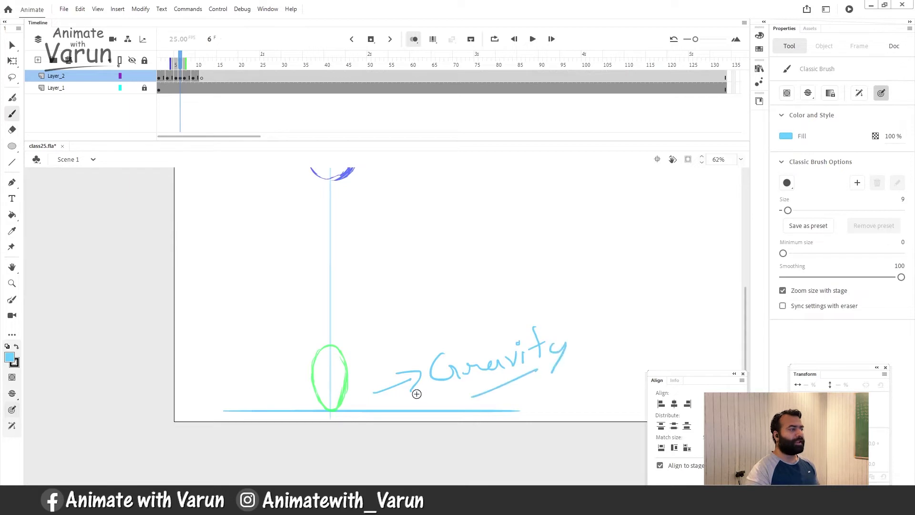
Sketch a round ball in frame 6 on the vertical guide line, just below the two overlapping onion-skinned balls
{"action": "left_click_drag", "start_coordinate": [383, 297], "coordinate": [387, 335]}
{"action": "left_click_drag", "start_coordinate": [358, 240], "coordinate": [359, 259]}
{"action": "key", "text": "v"}
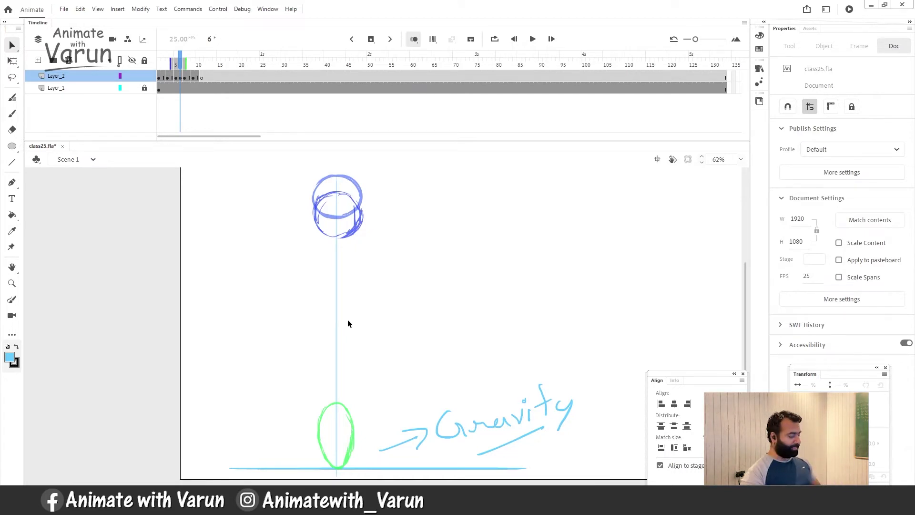
{"action": "key", "text": "b"}
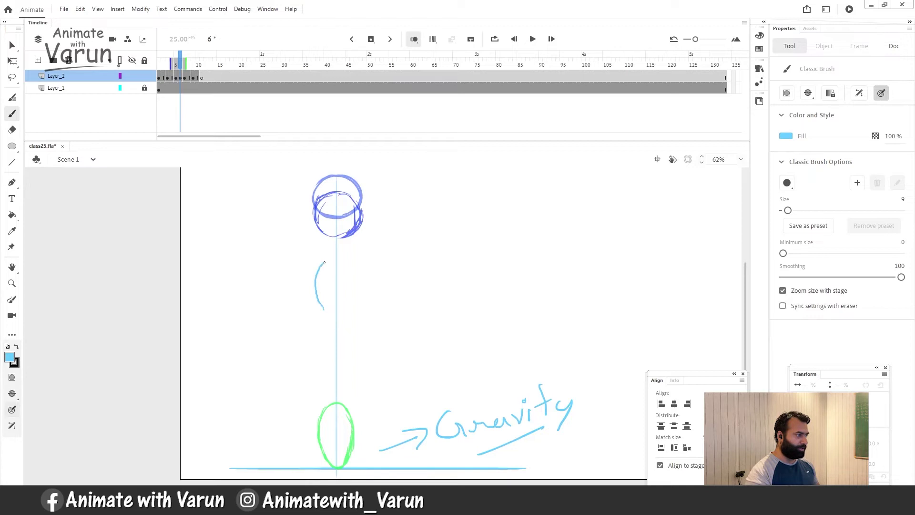
{"action": "left_click_drag", "start_coordinate": [372, 274], "coordinate": [363, 303]}
{"action": "left_click_drag", "start_coordinate": [344, 258], "coordinate": [345, 310]}
{"action": "left_click_drag", "start_coordinate": [314, 282], "coordinate": [338, 313]}
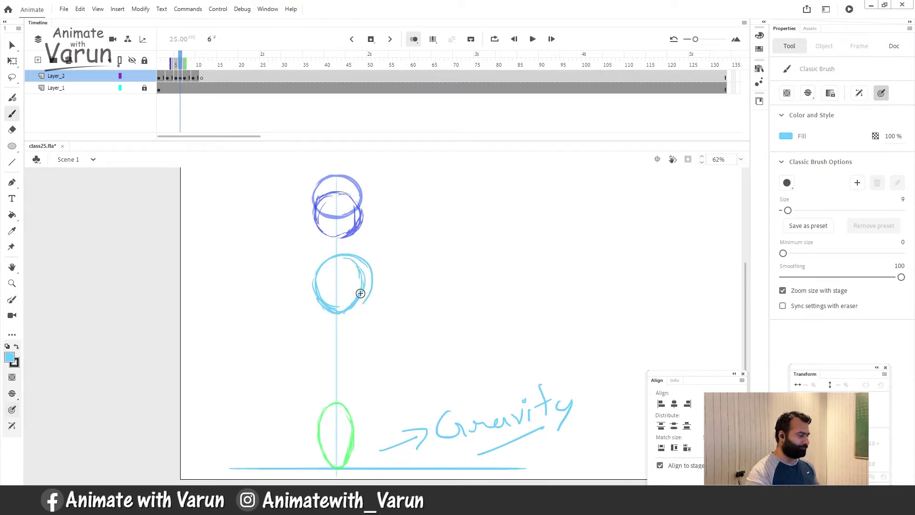
Erase the stray outer and inner strokes along the right side of the new ball
{"action": "key", "text": "e"}
{"action": "left_click_drag", "start_coordinate": [364, 257], "coordinate": [363, 303]}
{"action": "left_click_drag", "start_coordinate": [345, 280], "coordinate": [346, 260]}
{"action": "scroll", "coordinate": [343, 265], "scroll_direction": "up", "scroll_amount": 1}
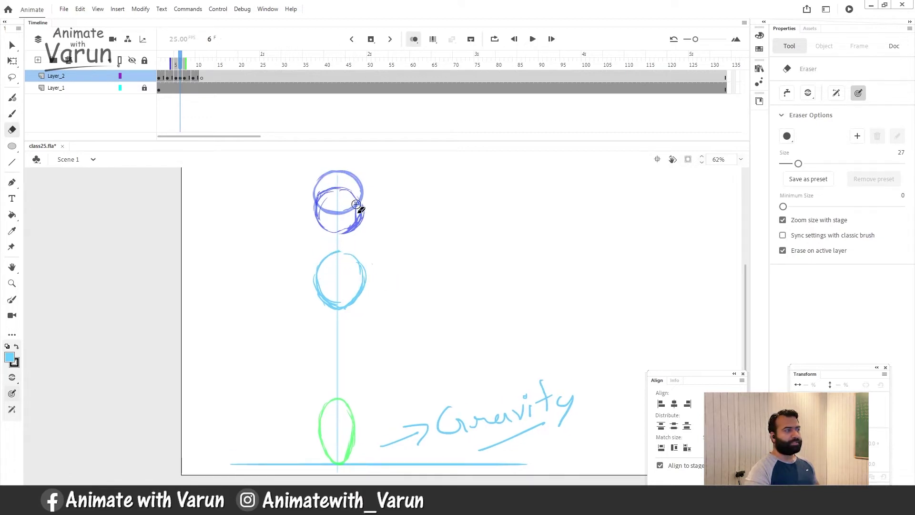
Select the new ball in frame 6 and move it straight down to Y 388.6
{"action": "scroll", "coordinate": [382, 329], "scroll_direction": "down", "scroll_amount": 1}
{"action": "key", "text": "v"}
{"action": "left_click_drag", "start_coordinate": [401, 312], "coordinate": [266, 232]}
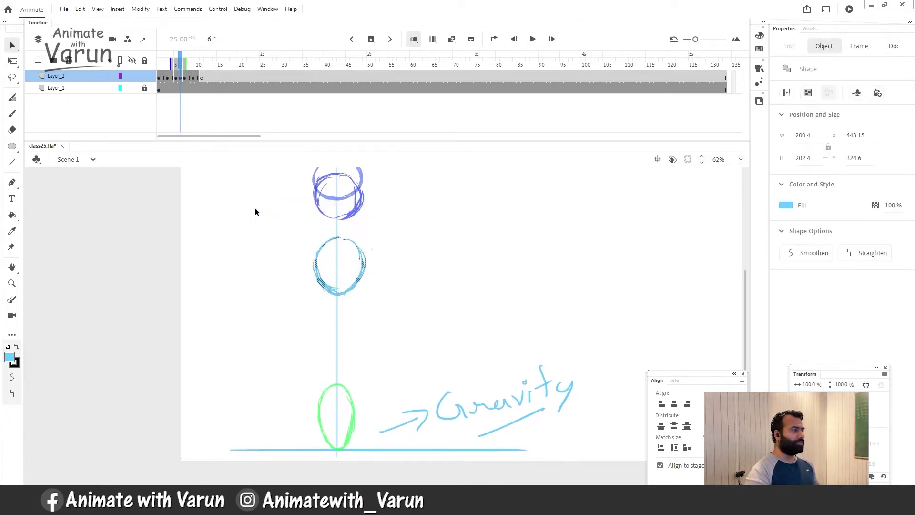
{"action": "key", "text": "shift+Down"}
{"action": "key", "text": "shift+Down"}
{"action": "key", "text": "shift+Down"}
{"action": "key", "text": "shift+Down"}
{"action": "key", "text": "shift+Down"}
{"action": "key", "text": "shift+Down"}
Scale the frame 6 ball down slightly with Free Transform and deselect it
{"action": "key", "text": "q"}
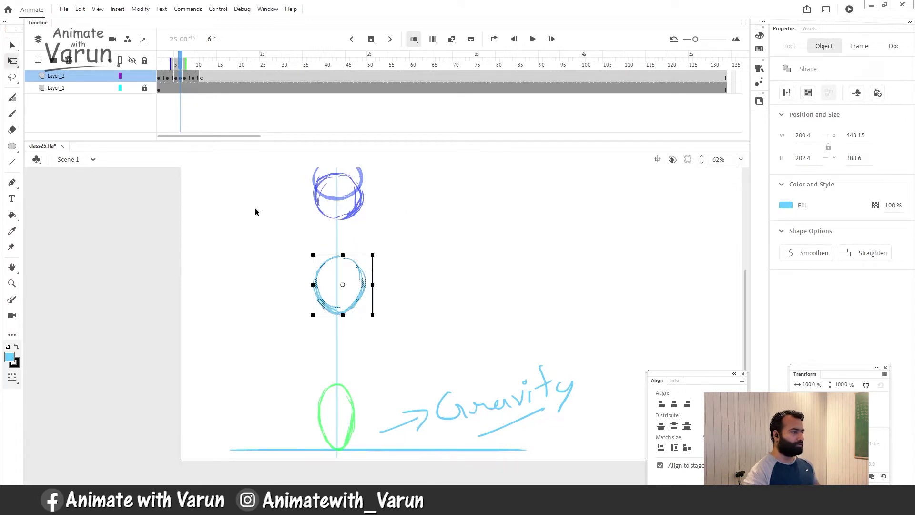
{"action": "left_click_drag", "start_coordinate": [372, 255], "coordinate": [397, 294]}
{"action": "left_click", "coordinate": [412, 281]}
{"action": "key", "text": "space"}
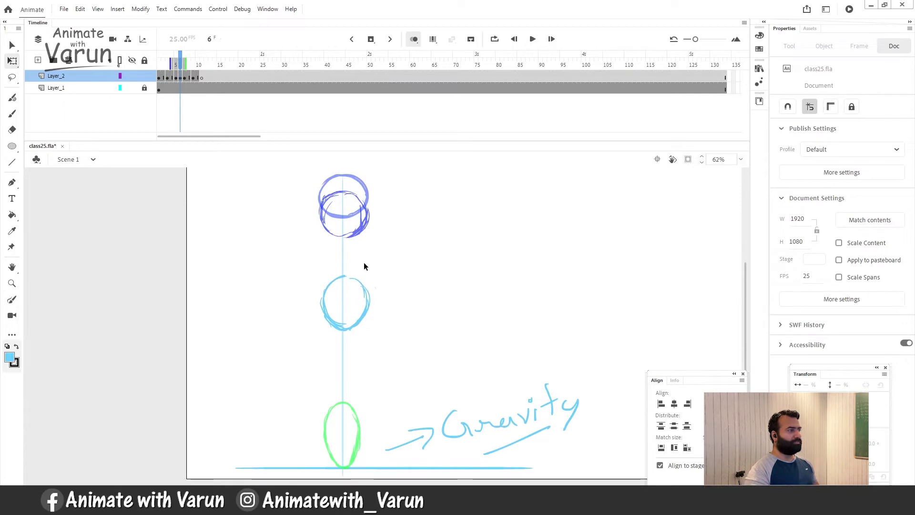
{"action": "scroll", "coordinate": [384, 286], "scroll_direction": "down", "scroll_amount": 2}
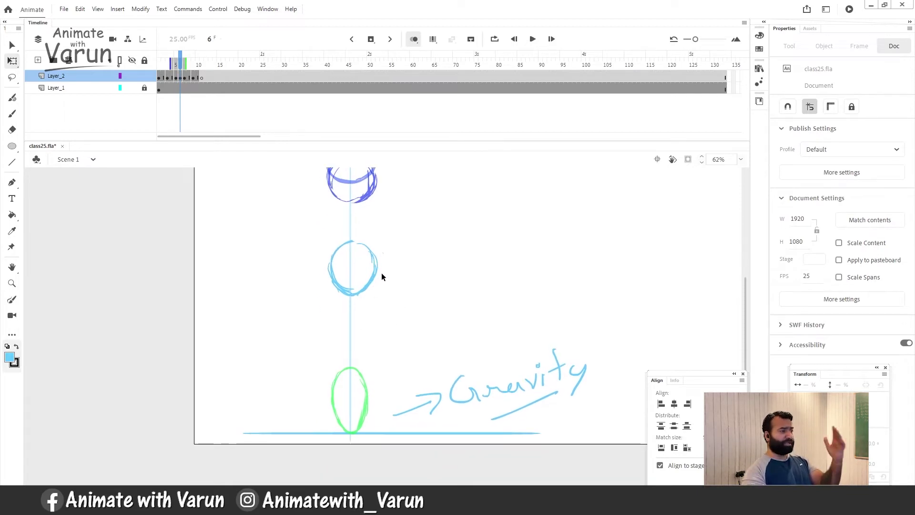
{"action": "left_click_drag", "start_coordinate": [400, 305], "coordinate": [393, 292]}
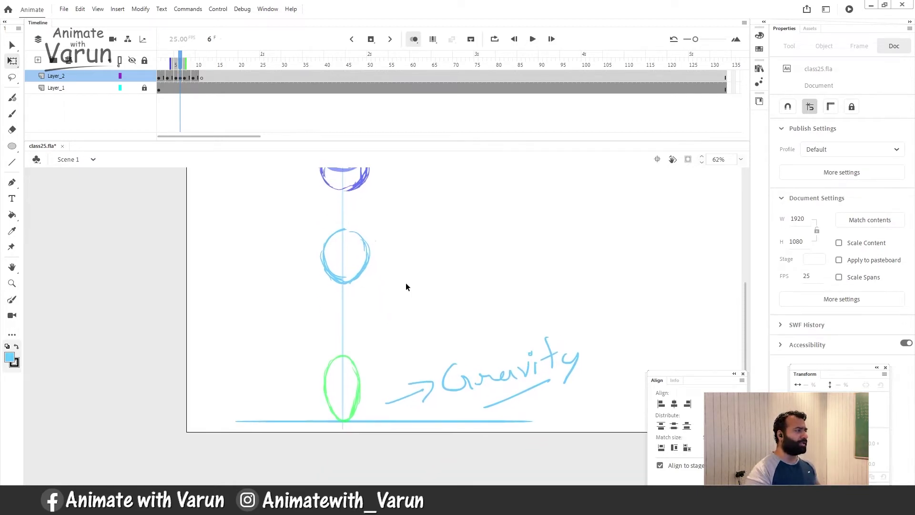
Turn off onion skinning and lengthen the ball holds by inserting a frame at frame 5 and another at frame 7
{"action": "left_click", "coordinate": [414, 39]}
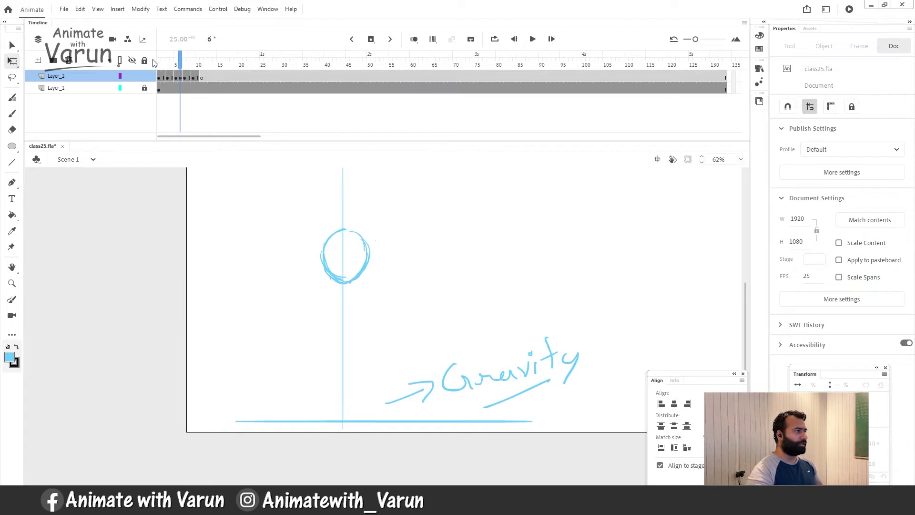
{"action": "left_click", "coordinate": [176, 61]}
{"action": "key", "text": "F5"}
{"action": "left_click", "coordinate": [184, 61]}
{"action": "key", "text": "F5"}
Delete the copied ball and note from frame 8 of Layer_2
{"action": "mouse_move", "coordinate": [190, 60]}
{"action": "left_mouse_down"}
{"action": "mouse_move", "coordinate": [173, 61]}
{"action": "mouse_move", "coordinate": [190, 62]}
{"action": "left_mouse_up"}
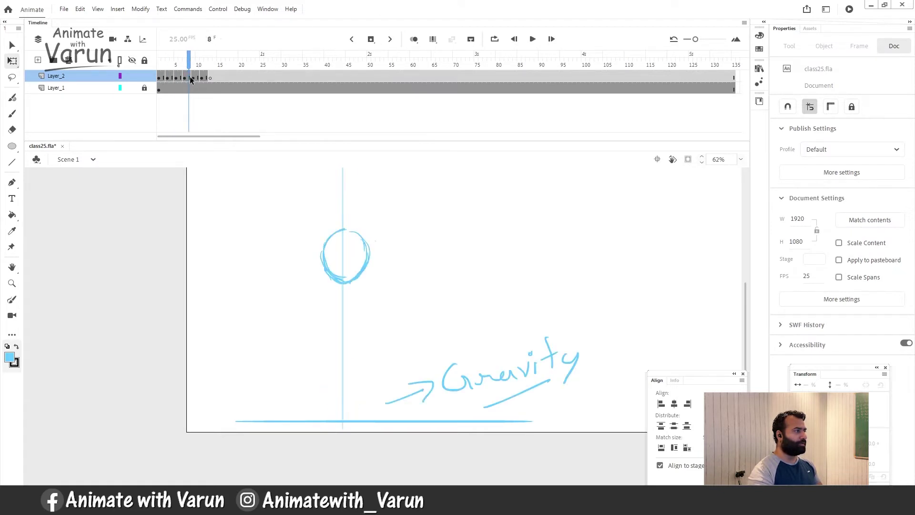
{"action": "left_click", "coordinate": [191, 79]}
{"action": "key", "text": "Delete"}
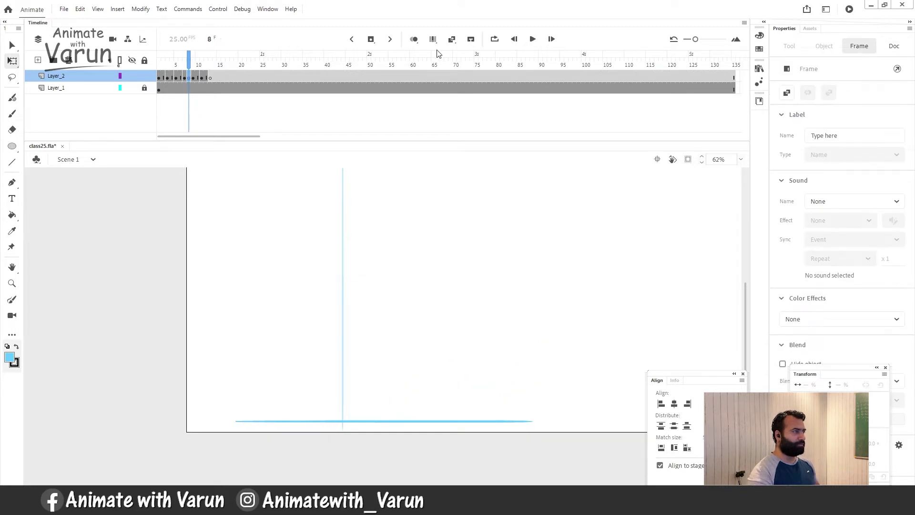
With onion skinning on, sketch a tall oval ball about 158 by 215 px in frame 8, between the two neighbouring balls
{"action": "left_click", "coordinate": [415, 41]}
{"action": "key", "text": "b"}
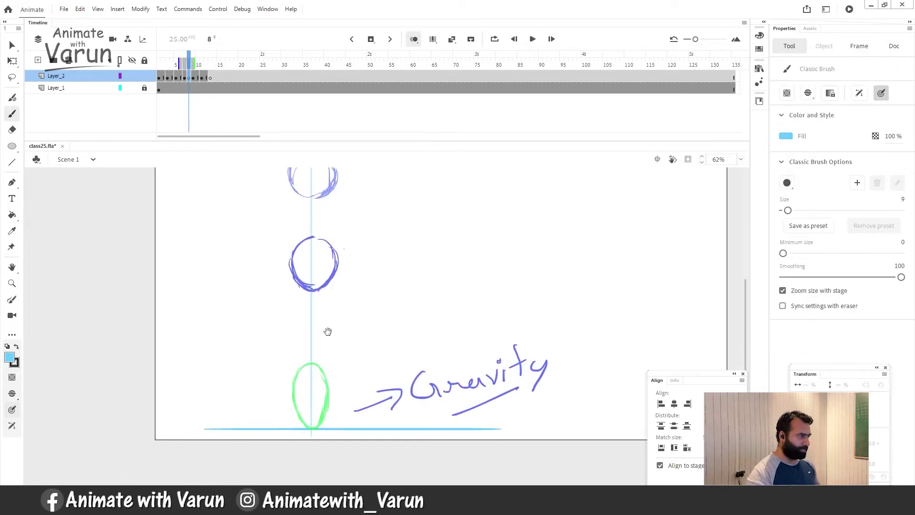
{"action": "left_click_drag", "start_coordinate": [309, 310], "coordinate": [317, 360]}
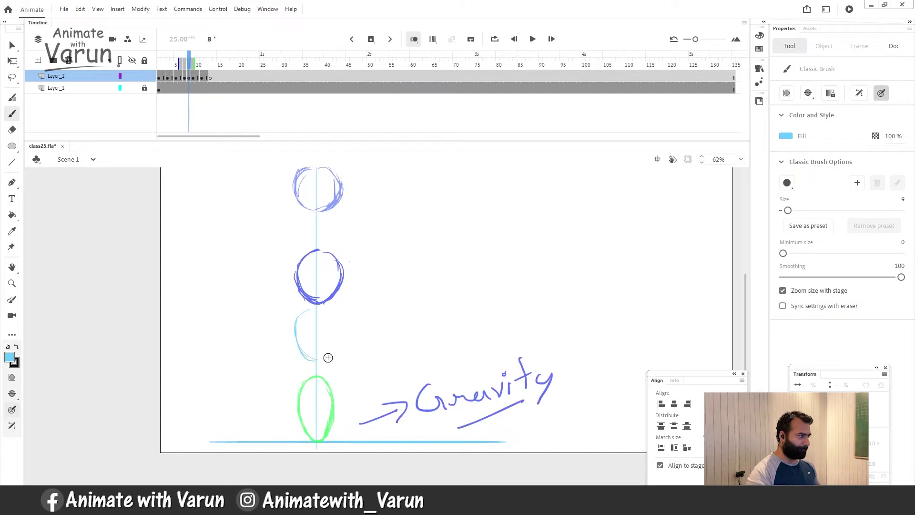
{"action": "mouse_move", "coordinate": [307, 313]}
{"action": "left_mouse_down"}
{"action": "mouse_move", "coordinate": [321, 359]}
{"action": "mouse_move", "coordinate": [335, 323]}
{"action": "mouse_move", "coordinate": [321, 357]}
{"action": "left_mouse_up"}
{"action": "mouse_move", "coordinate": [309, 305]}
{"action": "left_mouse_down"}
{"action": "mouse_move", "coordinate": [295, 328]}
{"action": "mouse_move", "coordinate": [333, 317]}
{"action": "left_mouse_up"}
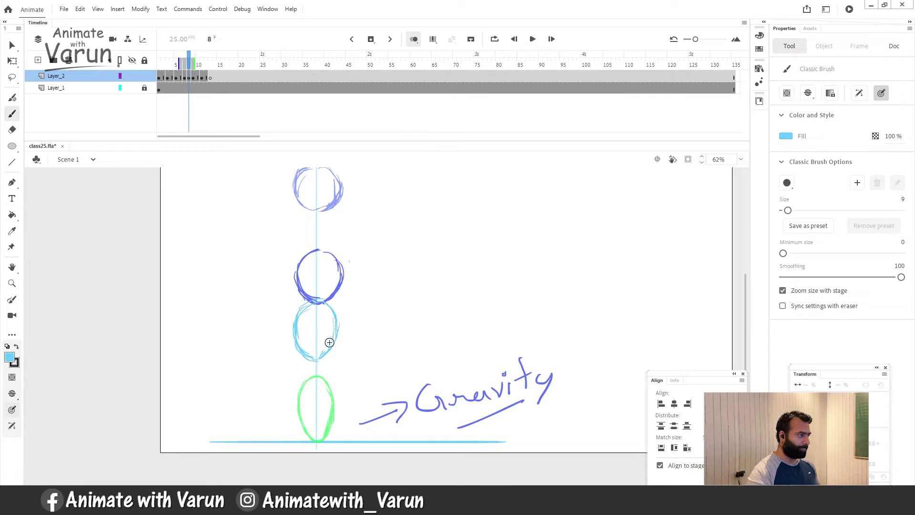
Stretch the frame 8 ball with Free Transform to about 145 px wide and 225 px high
{"action": "key", "text": "z"}
{"action": "left_click", "coordinate": [334, 333]}
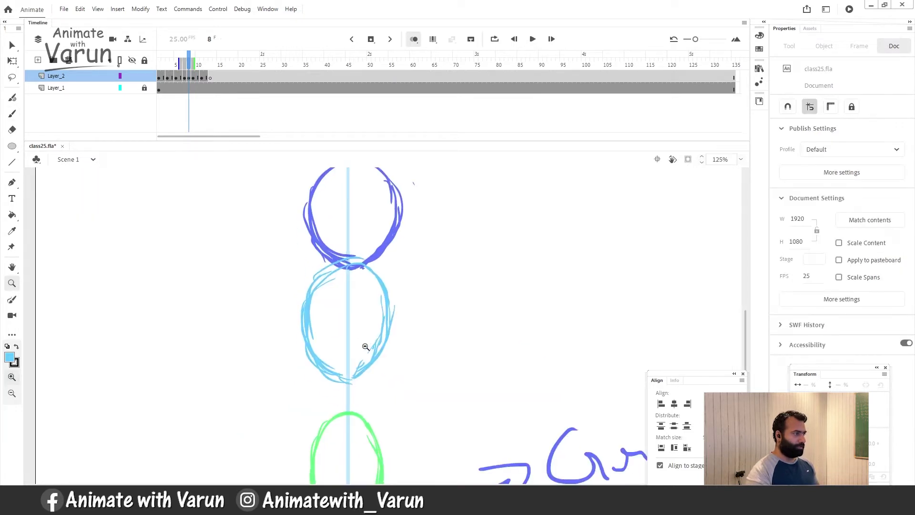
{"action": "left_click", "coordinate": [349, 351], "text": "alt"}
{"action": "key", "text": "v"}
{"action": "left_click_drag", "start_coordinate": [450, 276], "coordinate": [304, 364]}
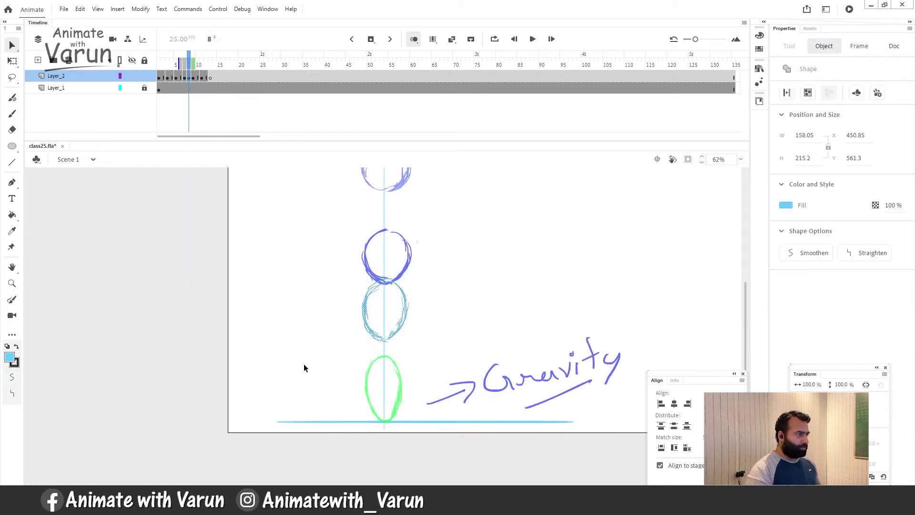
{"action": "key", "text": "q"}
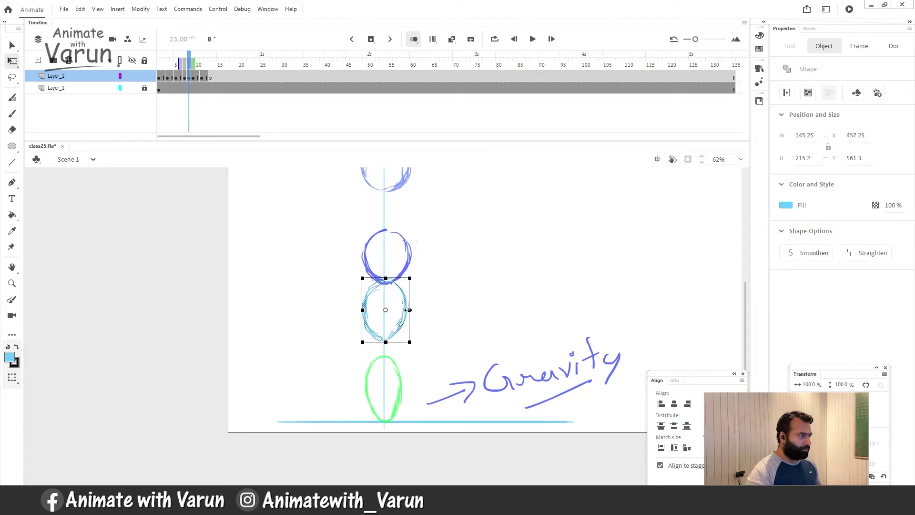
{"action": "left_click_drag", "start_coordinate": [409, 310], "coordinate": [407, 310]}
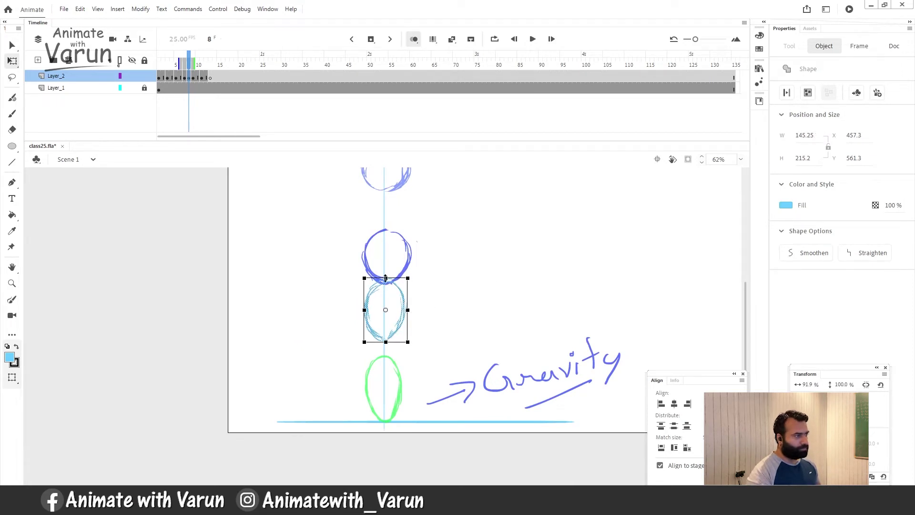
{"action": "left_click_drag", "start_coordinate": [385, 279], "coordinate": [385, 277]}
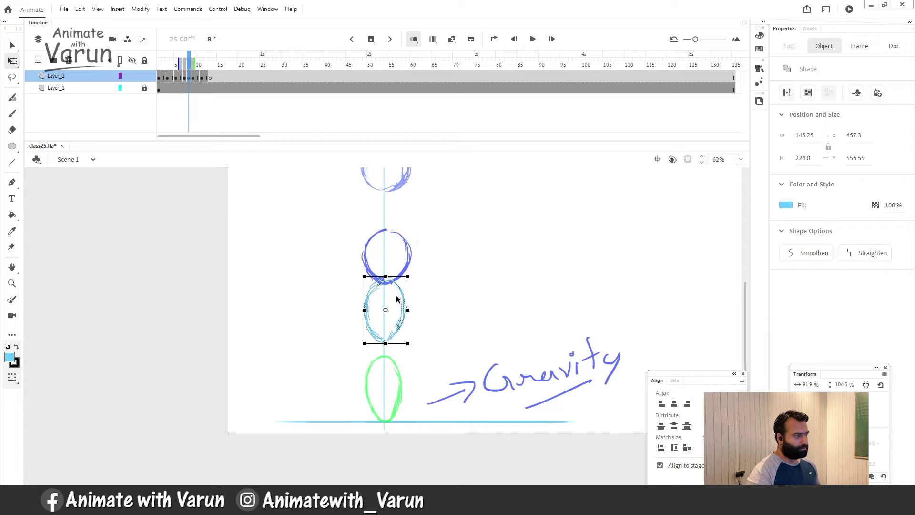
{"action": "left_click", "coordinate": [443, 276]}
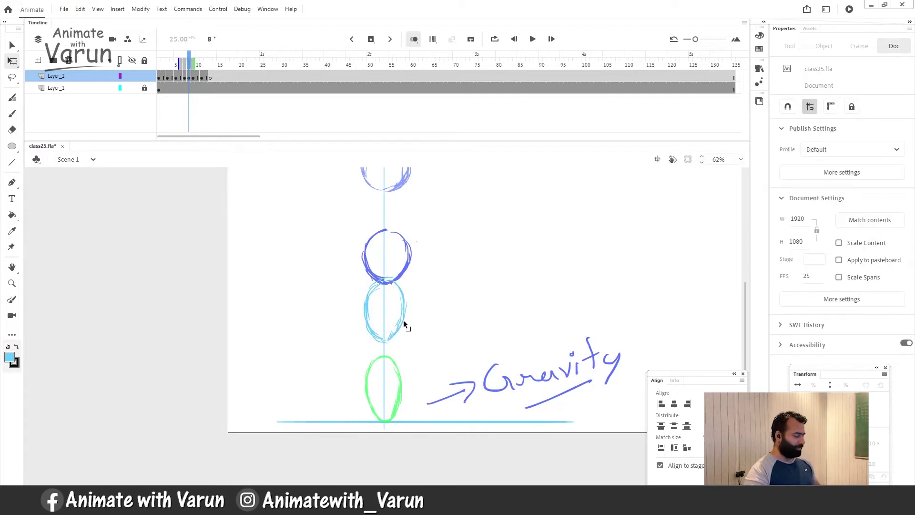
Move the frame 8 ball down to Y 607.75, just above the stretched ball of the next pose
{"action": "key", "text": "v"}
{"action": "left_click_drag", "start_coordinate": [473, 261], "coordinate": [292, 360]}
{"action": "key", "text": "shift+Down"}
{"action": "key", "text": "shift+Down"}
{"action": "key", "text": "shift+Down"}
{"action": "key", "text": "shift+Down"}
{"action": "key", "text": "shift+Down"}
{"action": "key", "text": "shift+Down"}
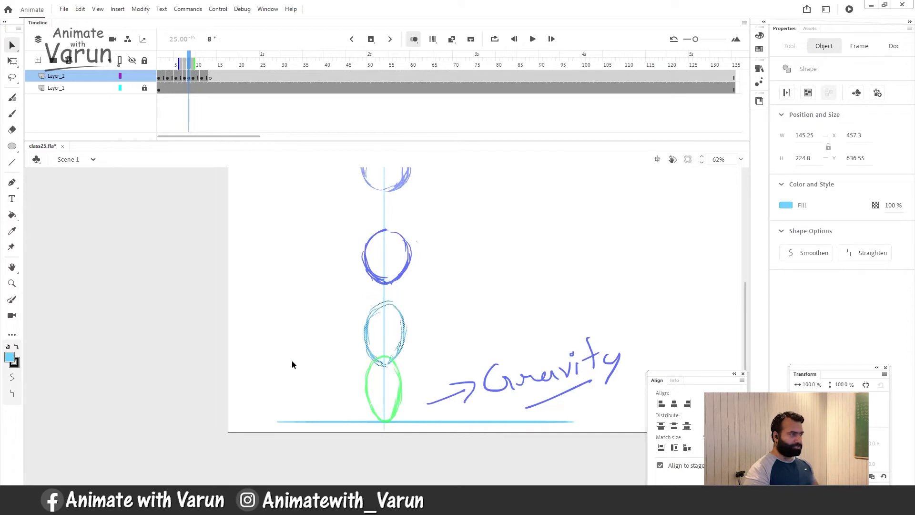
{"action": "key", "text": "Down"}
{"action": "key", "text": "Down"}
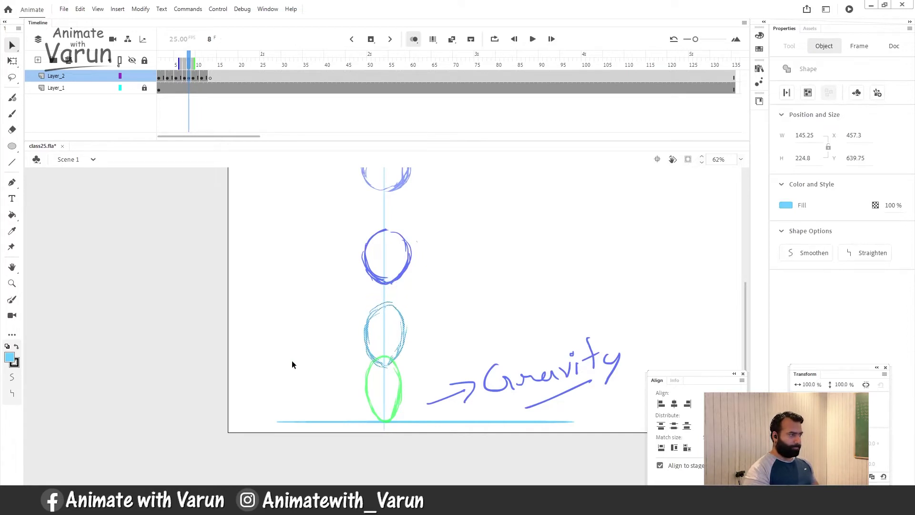
{"action": "key", "text": "shift+Up"}
{"action": "key", "text": "shift+Up"}
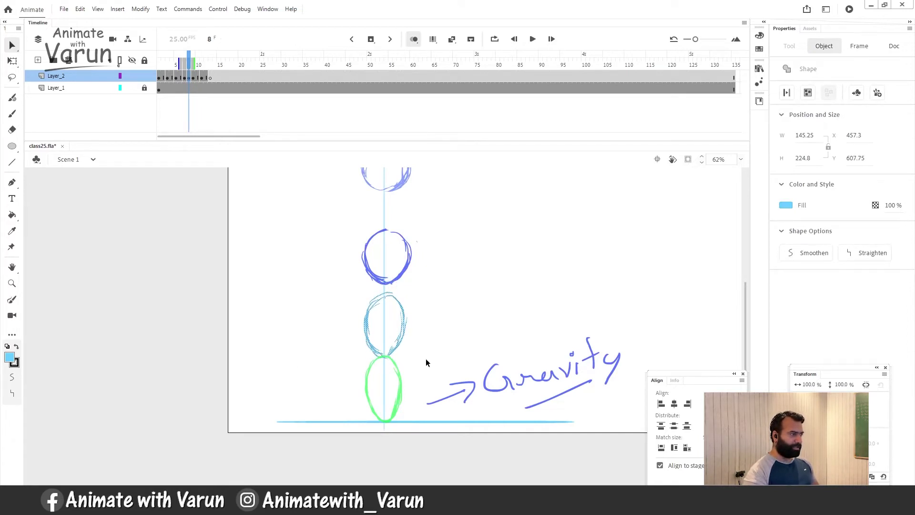
Turn off onion skinning and scrub back through the falling ball poses with the whole stage in view
{"action": "left_click", "coordinate": [414, 39]}
{"action": "mouse_move", "coordinate": [181, 64]}
{"action": "left_mouse_down"}
{"action": "mouse_move", "coordinate": [198, 64]}
{"action": "mouse_move", "coordinate": [171, 67]}
{"action": "mouse_move", "coordinate": [198, 66]}
{"action": "mouse_move", "coordinate": [163, 66]}
{"action": "left_mouse_up"}
{"action": "key", "text": "z"}
{"action": "left_click", "coordinate": [516, 307], "text": "alt"}
{"action": "left_click_drag", "start_coordinate": [455, 319], "coordinate": [465, 335]}
Lengthen the opening ball pose's hold to frame 25 and the final squashed ball's hold to frame 73
{"action": "key", "text": "F5"}
{"action": "key", "text": "F5"}
{"action": "key", "text": "F5"}
{"action": "key", "text": "F5"}
{"action": "key", "text": "F5"}
{"action": "key", "text": "F5"}
{"action": "key", "text": "F5"}
{"action": "key", "text": "F5"}
{"action": "key", "text": "F5"}
{"action": "key", "text": "F5"}
{"action": "key", "text": "F5"}
{"action": "key", "text": "F5"}
{"action": "key", "text": "F5"}
{"action": "key", "text": "F5"}
{"action": "key", "text": "F5"}
{"action": "key", "text": "F5"}
{"action": "key", "text": "F5"}
{"action": "key", "text": "F5"}
{"action": "key", "text": "F5"}
{"action": "key", "text": "F5"}
{"action": "mouse_move", "coordinate": [189, 62]}
{"action": "left_mouse_down"}
{"action": "mouse_move", "coordinate": [216, 62]}
{"action": "mouse_move", "coordinate": [26, 82]}
{"action": "left_mouse_up"}
{"action": "key", "text": "F5"}
{"action": "key", "text": "F5"}
{"action": "key", "text": "F5"}
{"action": "key", "text": "F5"}
{"action": "key", "text": "F5"}
{"action": "key", "text": "F5"}
{"action": "key", "text": "F5"}
{"action": "key", "text": "F5"}
{"action": "key", "text": "F5"}
{"action": "key", "text": "F5"}
{"action": "key", "text": "F5"}
{"action": "key", "text": "F5"}
{"action": "key", "text": "F5"}
{"action": "key", "text": "F5"}
{"action": "key", "text": "F5"}
{"action": "key", "text": "F5"}
{"action": "key", "text": "F5"}
{"action": "key", "text": "F5"}
{"action": "key", "text": "F5"}
{"action": "key", "text": "F5"}
{"action": "key", "text": "F5"}
{"action": "key", "text": "F5"}
{"action": "key", "text": "F5"}
{"action": "key", "text": "F5"}
{"action": "key", "text": "F5"}
{"action": "key", "text": "F5"}
{"action": "key", "text": "F5"}
{"action": "key", "text": "F5"}
{"action": "key", "text": "F5"}
{"action": "key", "text": "F5"}
{"action": "key", "text": "F5"}
{"action": "key", "text": "F5"}
{"action": "key", "text": "F5"}
{"action": "key", "text": "F5"}
Play the animation from frame 1 to review the fall with the lengthened holds
{"action": "left_click_drag", "start_coordinate": [191, 62], "coordinate": [114, 72]}
{"action": "key", "text": "Return"}
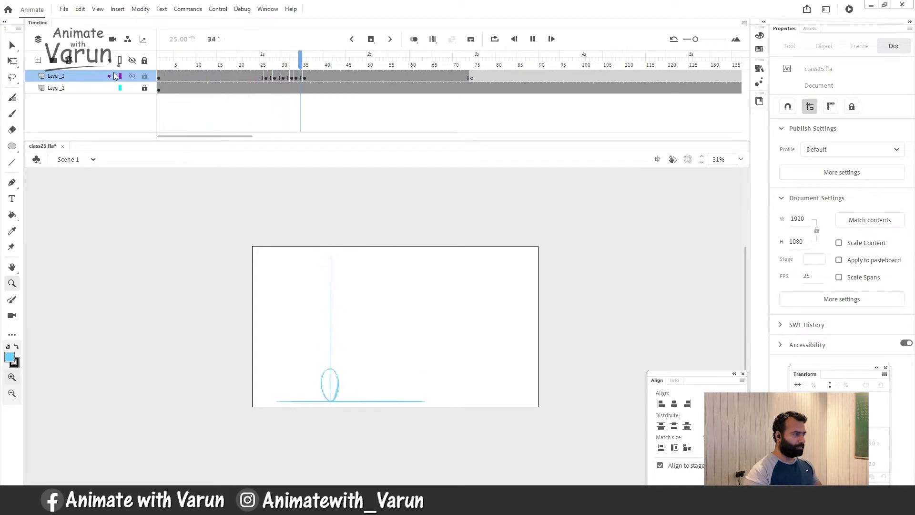
{"action": "key", "text": "Return"}
Remove 13 frames from the opening ball hold and play the animation to check the timing
{"action": "left_click_drag", "start_coordinate": [201, 68], "coordinate": [158, 65]}
{"action": "key", "text": "shift+F5"}
{"action": "key", "text": "shift+F5"}
{"action": "key", "text": "shift+F5"}
{"action": "key", "text": "shift+F5"}
{"action": "key", "text": "shift+F5"}
{"action": "key", "text": "shift+F5"}
{"action": "key", "text": "shift+F5"}
{"action": "key", "text": "shift+F5"}
{"action": "key", "text": "shift+F5"}
{"action": "key", "text": "shift+F5"}
{"action": "key", "text": "shift+F5"}
{"action": "key", "text": "shift+F5"}
{"action": "key", "text": "shift+F5"}
{"action": "key", "text": "Return"}
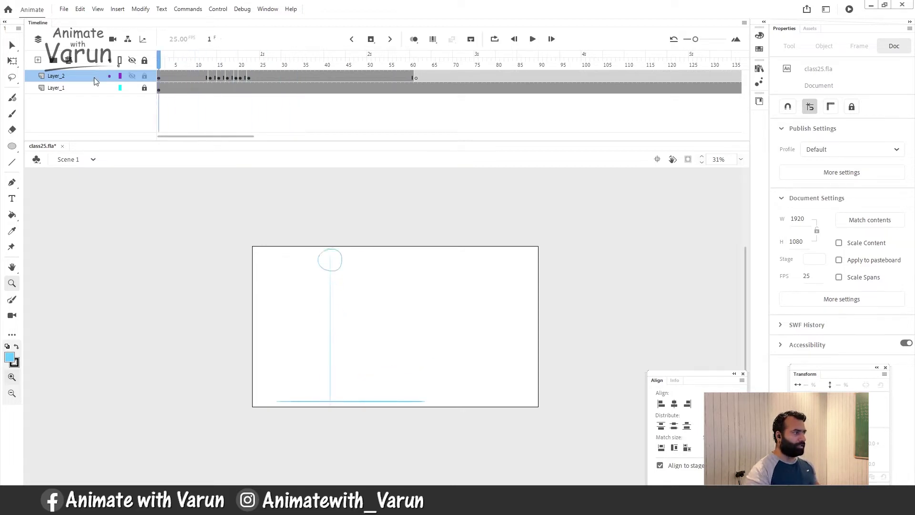
{"action": "key", "text": "Return"}
{"action": "key", "text": "Return"}
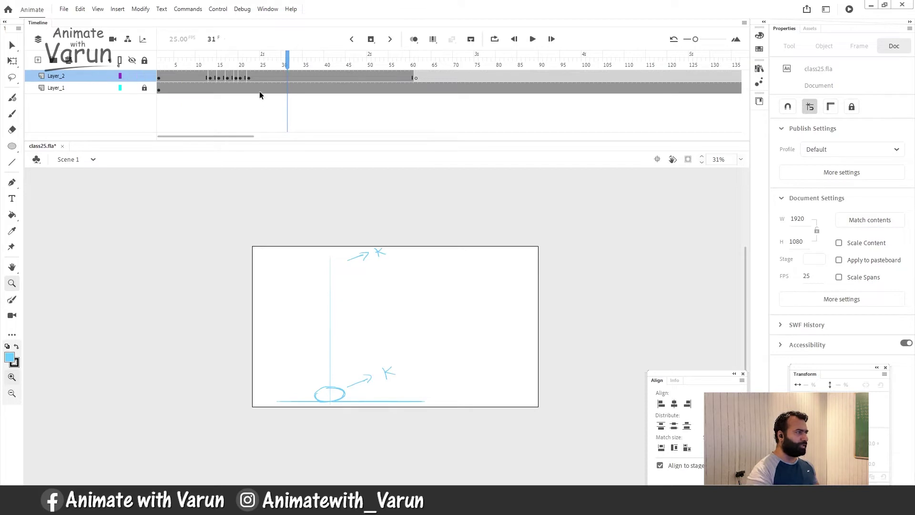
Insert one frame among the falling poses so each holds for two frames, and play the animation
{"action": "left_click_drag", "start_coordinate": [217, 60], "coordinate": [118, 68]}
{"action": "key", "text": "F5"}
{"action": "key", "text": "Return"}
{"action": "key", "text": "Return"}
{"action": "key", "text": "Return"}
{"action": "key", "text": "Return"}
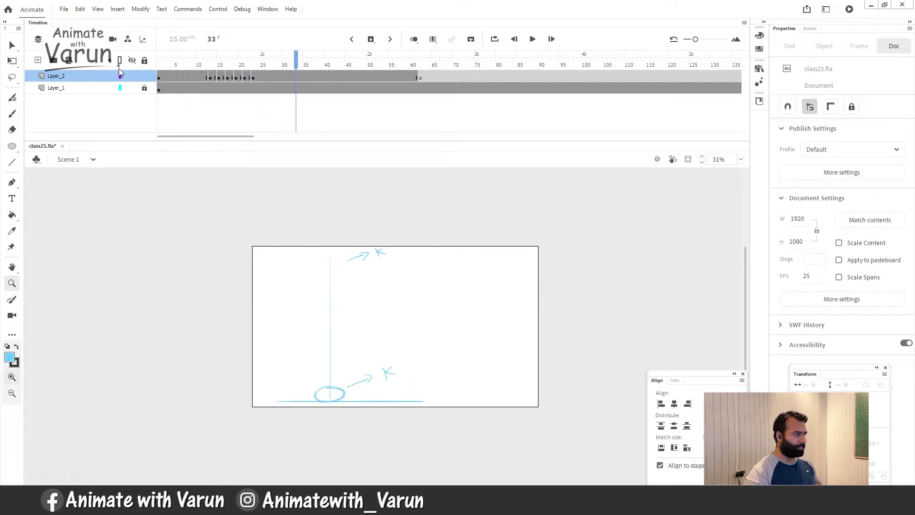
Replay the fall from frame 1 and test the movie in its own preview window
{"action": "left_click", "coordinate": [160, 66]}
{"action": "key", "text": "Return"}
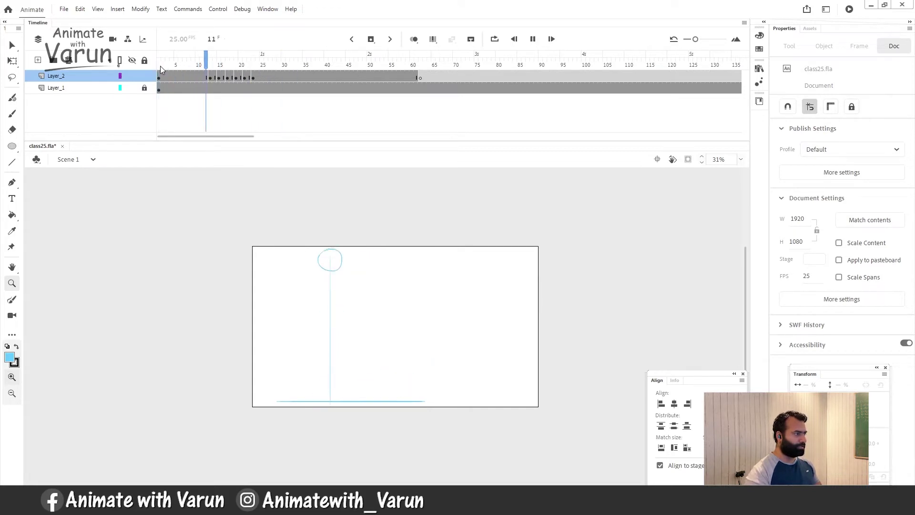
{"action": "key", "text": "Return"}
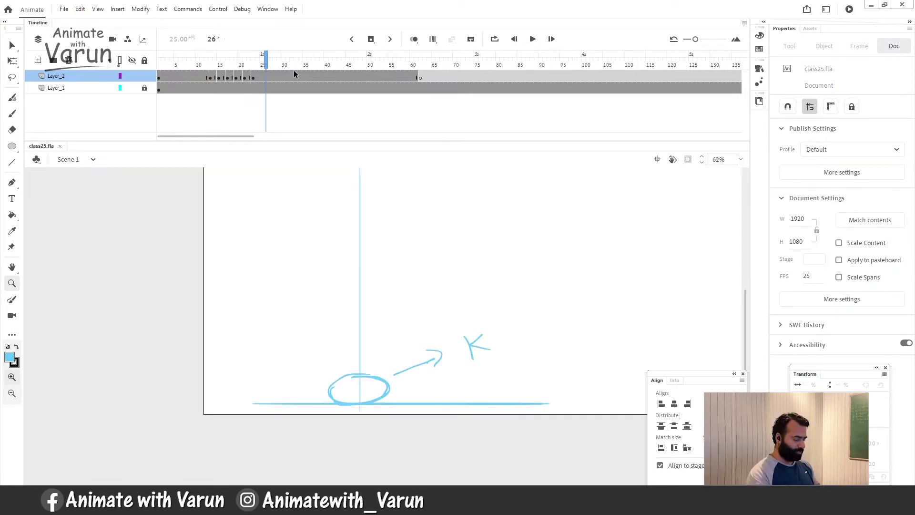
{"action": "key", "text": "ctrl+Return"}
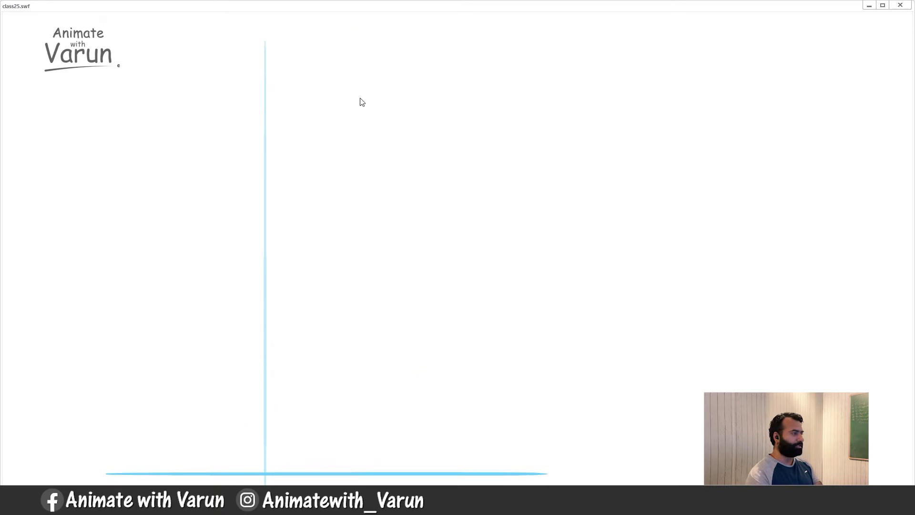
Remove the frames after frame 30 on both layers and test the movie in its preview window
{"action": "left_click", "coordinate": [900, 6]}
{"action": "left_click_drag", "start_coordinate": [288, 77], "coordinate": [363, 90]}
{"action": "key", "text": "F7"}
{"action": "key", "text": "ctrl+z"}
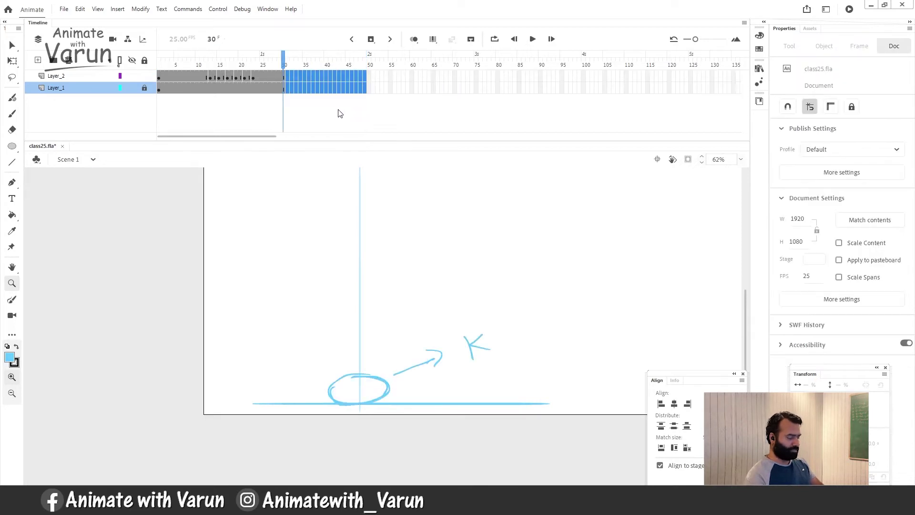
{"action": "key", "text": "ctrl+Return"}
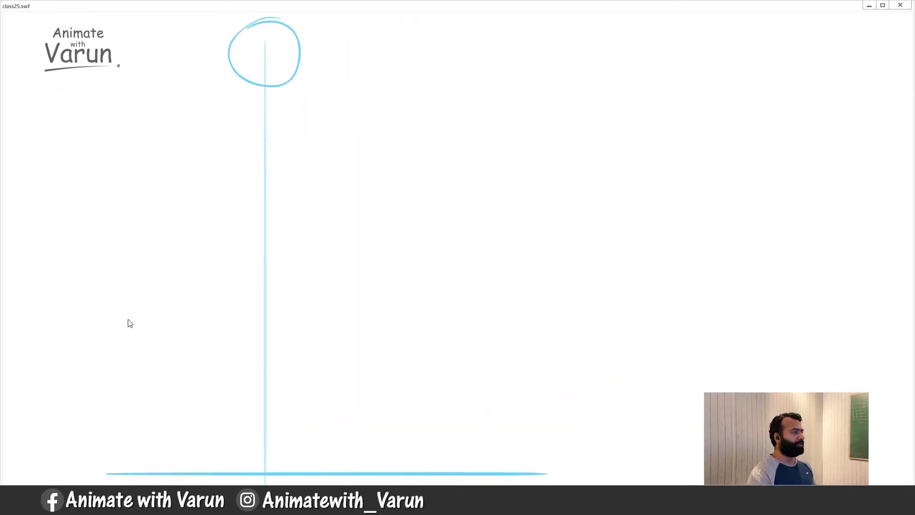
{"action": "left_click", "coordinate": [901, 6]}
Insert a blank keyframe at frame 25 on Layer_2 and onion-skin the squashed landing pose before it
{"action": "key", "text": "ctrl+a"}
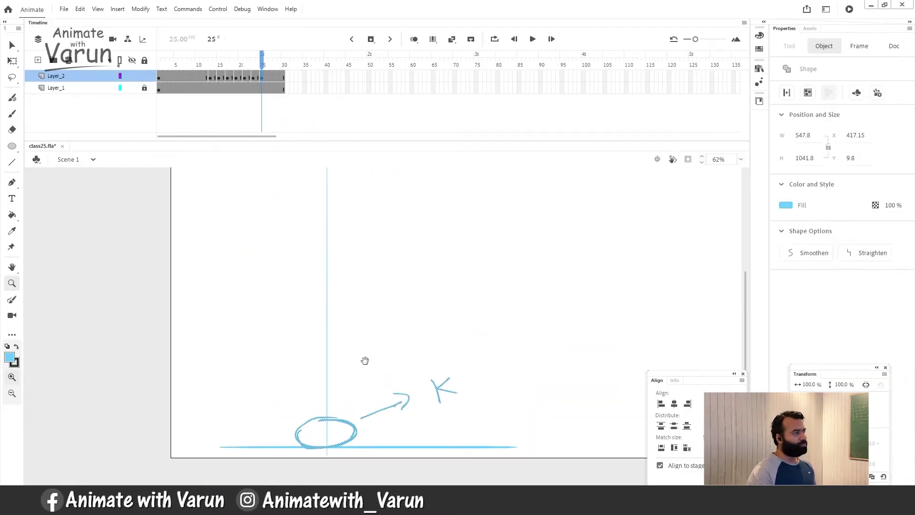
{"action": "left_click", "coordinate": [259, 75]}
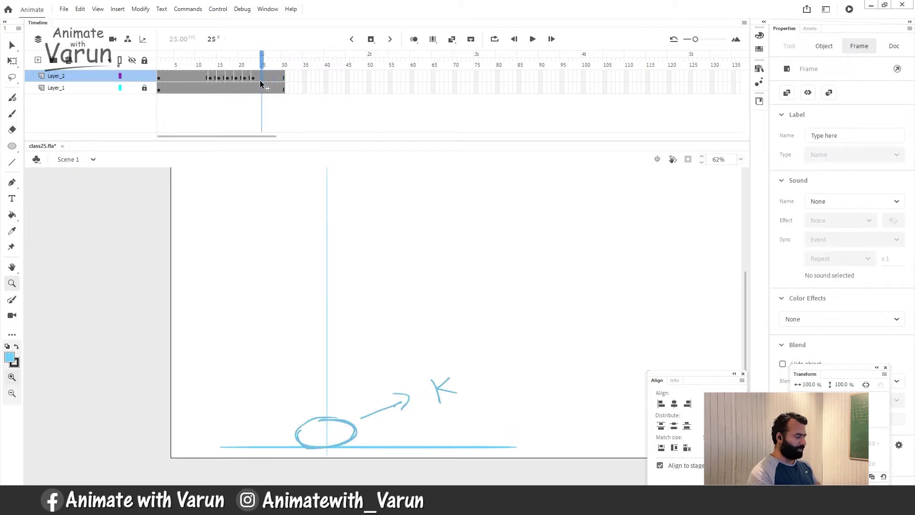
{"action": "left_click", "coordinate": [414, 39]}
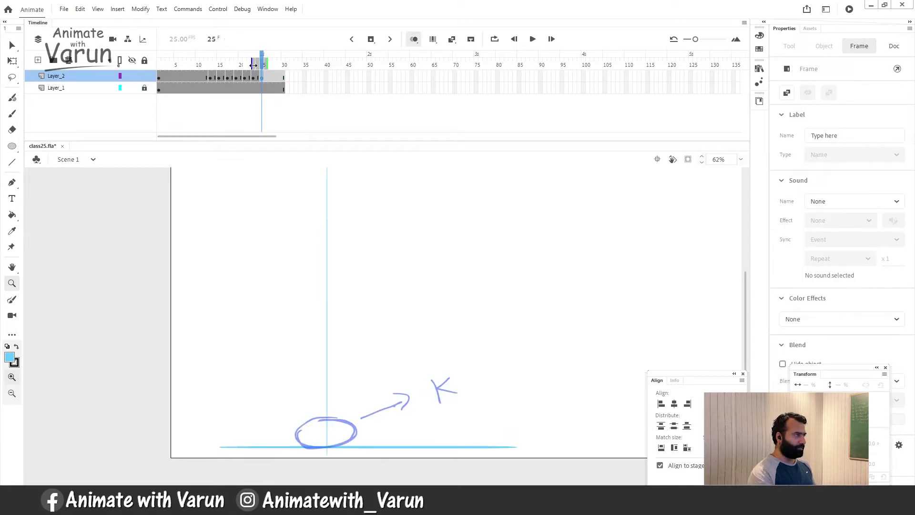
{"action": "left_click_drag", "start_coordinate": [258, 65], "coordinate": [254, 65]}
{"action": "left_click_drag", "start_coordinate": [343, 393], "coordinate": [324, 448]}
Brush a tall egg-shaped ball standing on the ground line at the vertical guide in frame 25, retracing its sides
{"action": "key", "text": "b"}
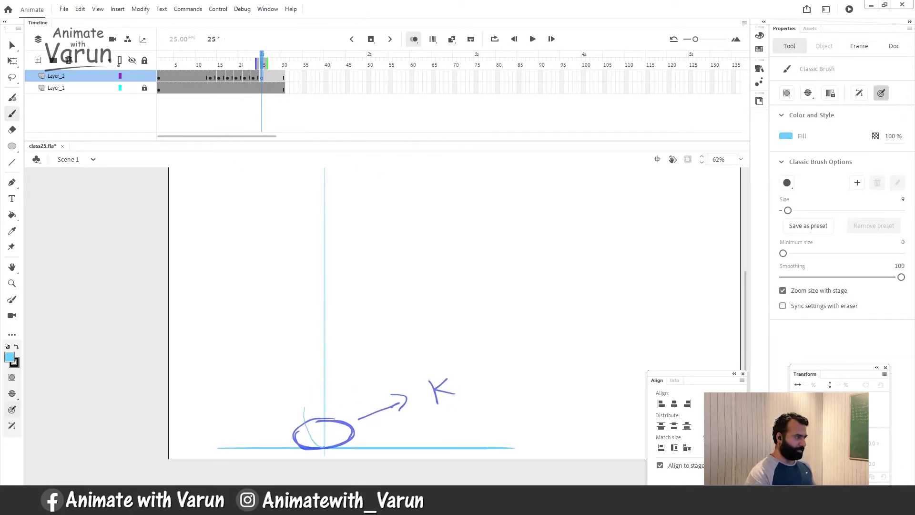
{"action": "left_click_drag", "start_coordinate": [318, 402], "coordinate": [311, 408]}
{"action": "key", "text": "ctrl+z"}
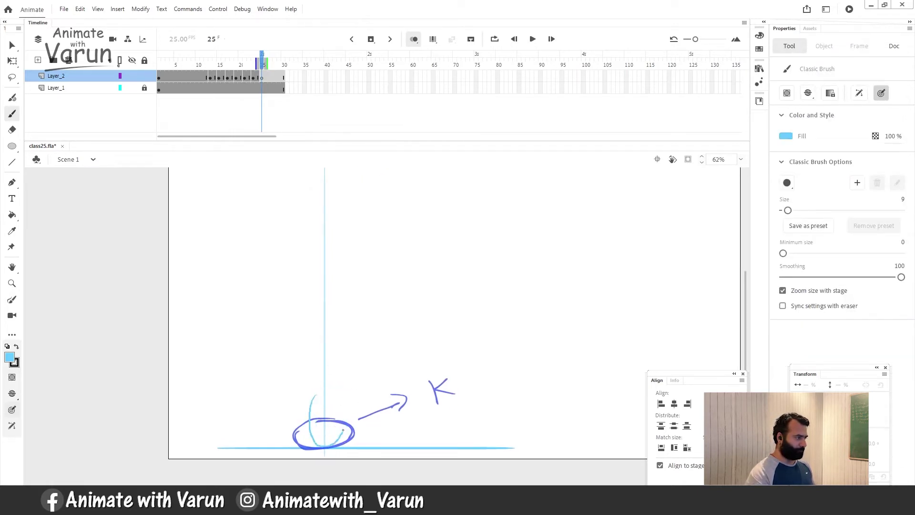
{"action": "left_click_drag", "start_coordinate": [327, 446], "coordinate": [328, 445]}
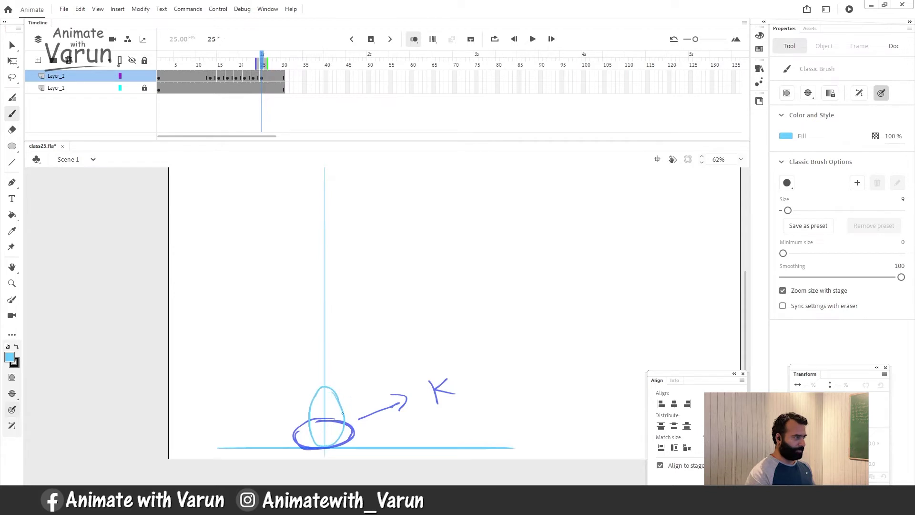
{"action": "left_click_drag", "start_coordinate": [339, 407], "coordinate": [342, 427]}
{"action": "mouse_move", "coordinate": [316, 389]}
{"action": "left_mouse_down"}
{"action": "mouse_move", "coordinate": [307, 418]}
{"action": "mouse_move", "coordinate": [321, 423]}
{"action": "left_mouse_up"}
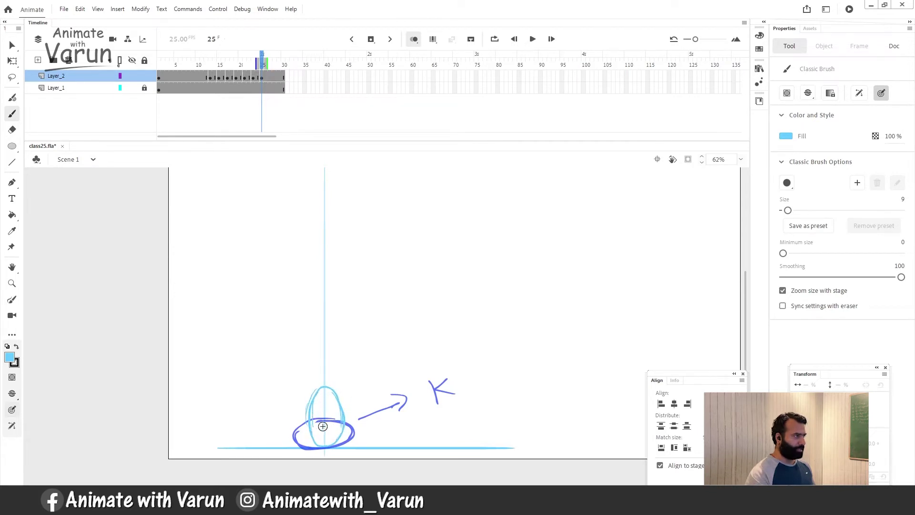
Insert a blank keyframe at frame 27 on Layer_2 and onion-skin the egg-shaped pose
{"action": "left_click", "coordinate": [411, 40]}
{"action": "left_click_drag", "start_coordinate": [262, 62], "coordinate": [270, 65]}
{"action": "left_click", "coordinate": [271, 77]}
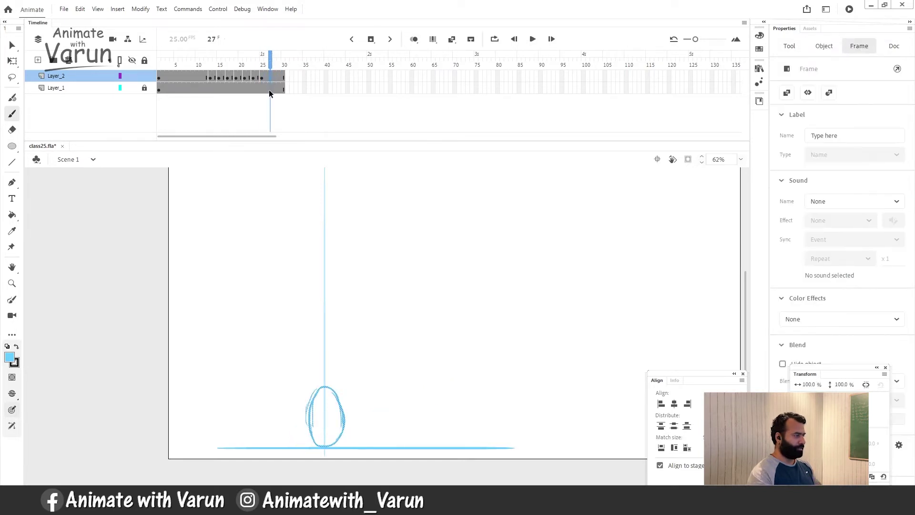
{"action": "key", "text": "F7"}
{"action": "left_click", "coordinate": [413, 40]}
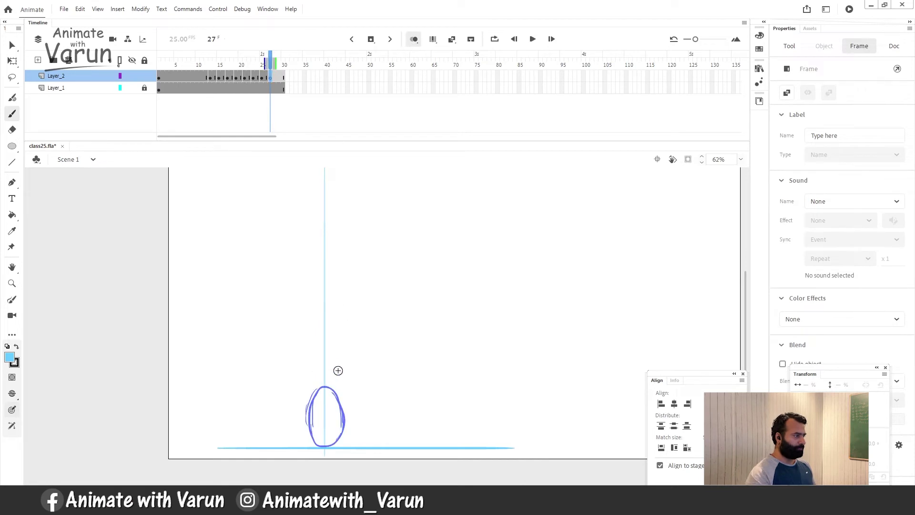
{"action": "left_click_drag", "start_coordinate": [338, 371], "coordinate": [336, 381]}
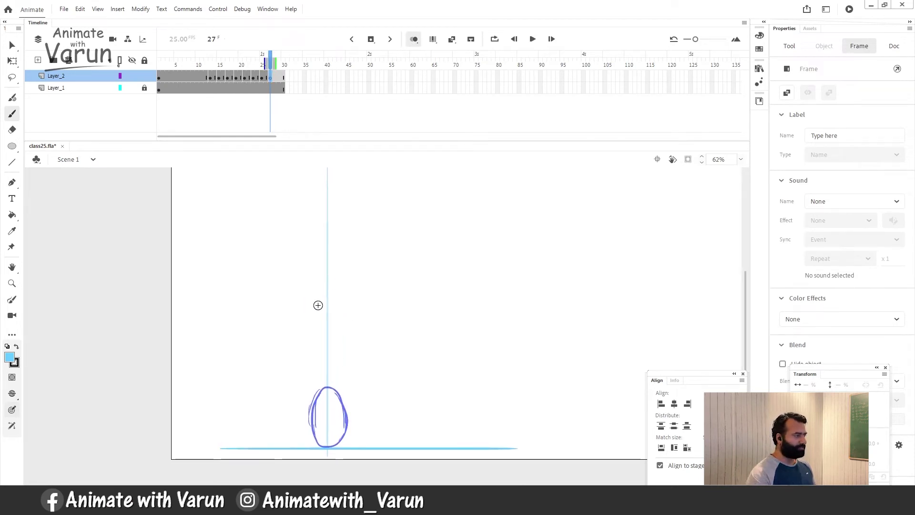
{"action": "mouse_move", "coordinate": [313, 305]}
{"action": "left_mouse_down"}
{"action": "mouse_move", "coordinate": [314, 342]}
{"action": "mouse_move", "coordinate": [357, 323]}
{"action": "mouse_move", "coordinate": [337, 300]}
{"action": "mouse_move", "coordinate": [313, 306]}
{"action": "left_mouse_up"}
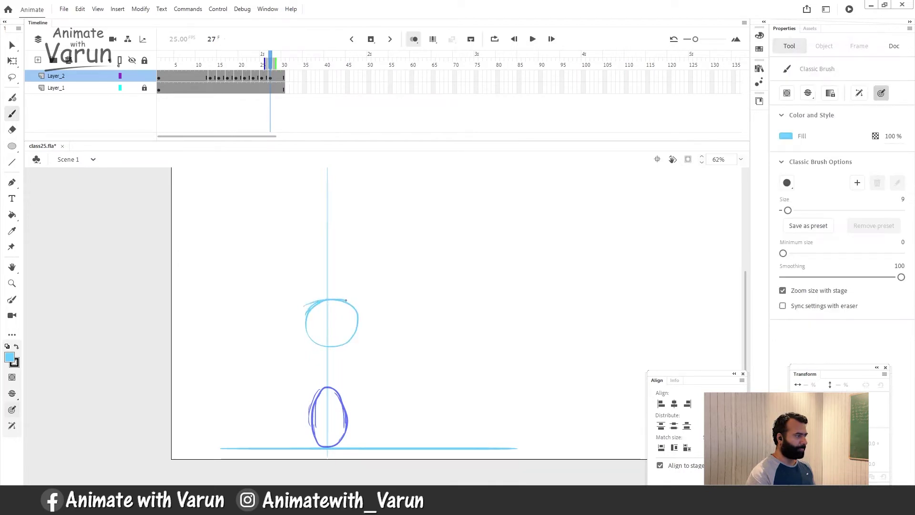
{"action": "key", "text": "ctrl+z"}
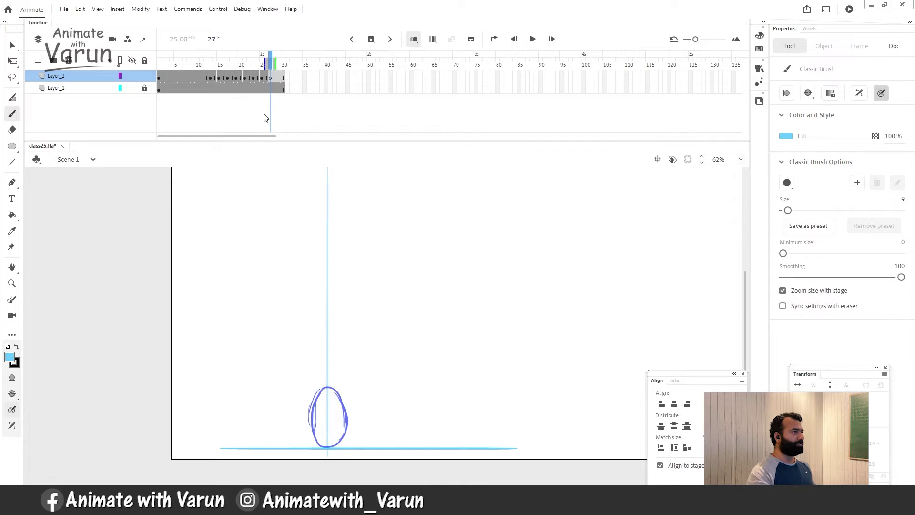
Copy the round ball from frame 1 and paste it in place into the blank keyframe at frame 27
{"action": "left_click", "coordinate": [414, 40]}
{"action": "left_click_drag", "start_coordinate": [270, 62], "coordinate": [146, 68]}
{"action": "left_click_drag", "start_coordinate": [388, 252], "coordinate": [402, 326]}
{"action": "key", "text": "v"}
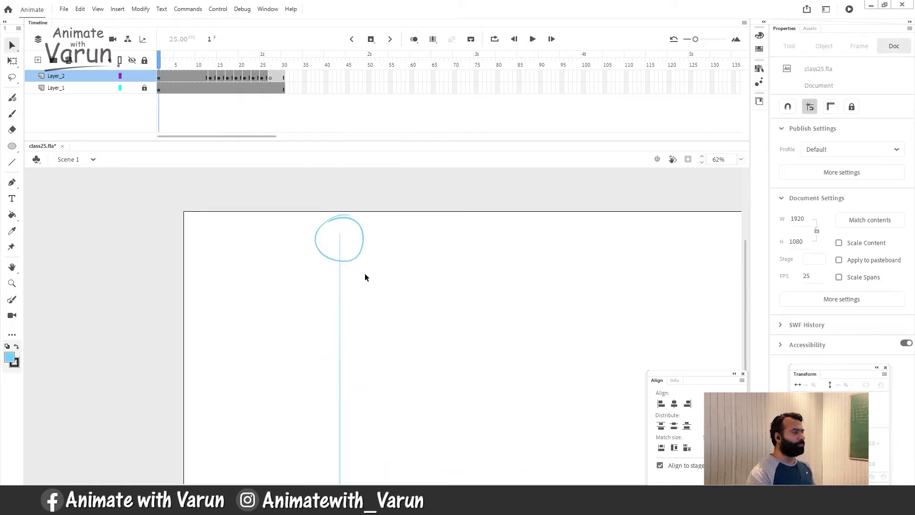
{"action": "left_click_drag", "start_coordinate": [402, 270], "coordinate": [241, 210]}
{"action": "left_click", "coordinate": [276, 76]}
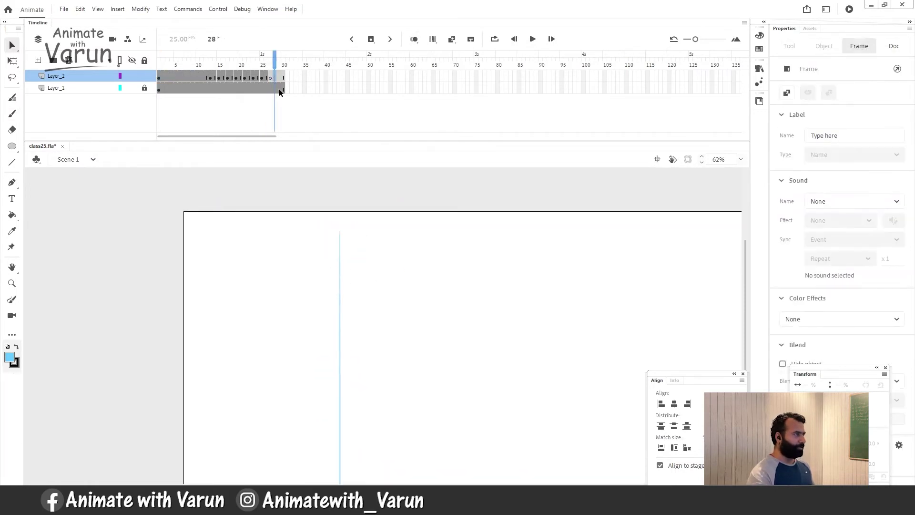
{"action": "left_click", "coordinate": [271, 78]}
{"action": "key", "text": "ctrl+shift+v"}
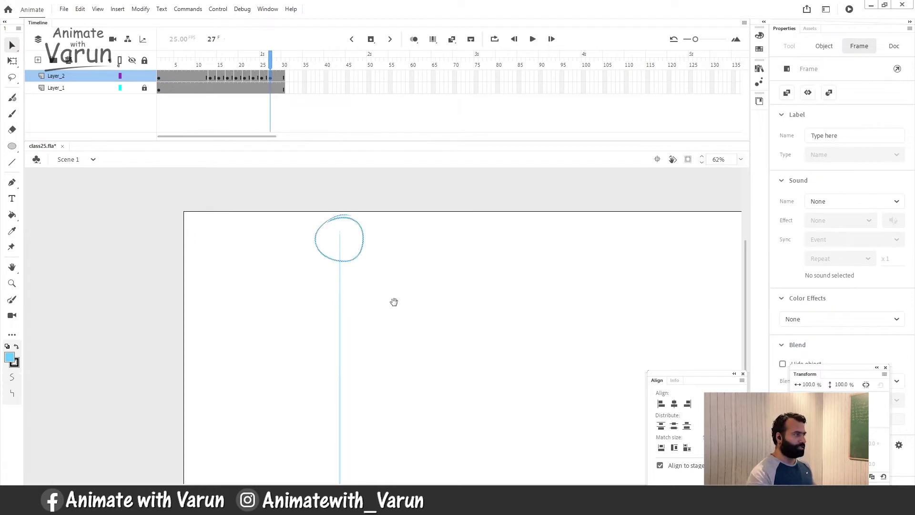
With onion skinning on, move the pasted round ball down along the vertical guide to about Y 587, above the egg-shaped pose
{"action": "left_click_drag", "start_coordinate": [393, 301], "coordinate": [277, 296]}
{"action": "left_click", "coordinate": [414, 39]}
{"action": "key", "text": "ctrl+minus"}
{"action": "key", "text": "shift+Down"}
{"action": "key", "text": "shift+Down"}
{"action": "key", "text": "shift+Down"}
{"action": "key", "text": "shift+Down"}
{"action": "key", "text": "shift+Down"}
{"action": "key", "text": "shift+Down"}
{"action": "key", "text": "shift+Down"}
{"action": "key", "text": "shift+Down"}
{"action": "key", "text": "shift+Down"}
{"action": "key", "text": "shift+Down"}
{"action": "key", "text": "shift+Down"}
{"action": "key", "text": "shift+Down"}
{"action": "key", "text": "shift+Down"}
{"action": "key", "text": "shift+Down"}
{"action": "key", "text": "shift+Down"}
{"action": "key", "text": "shift+Down"}
{"action": "key", "text": "shift+Down"}
{"action": "key", "text": "shift+Down"}
{"action": "key", "text": "shift+Down"}
{"action": "key", "text": "shift+Down"}
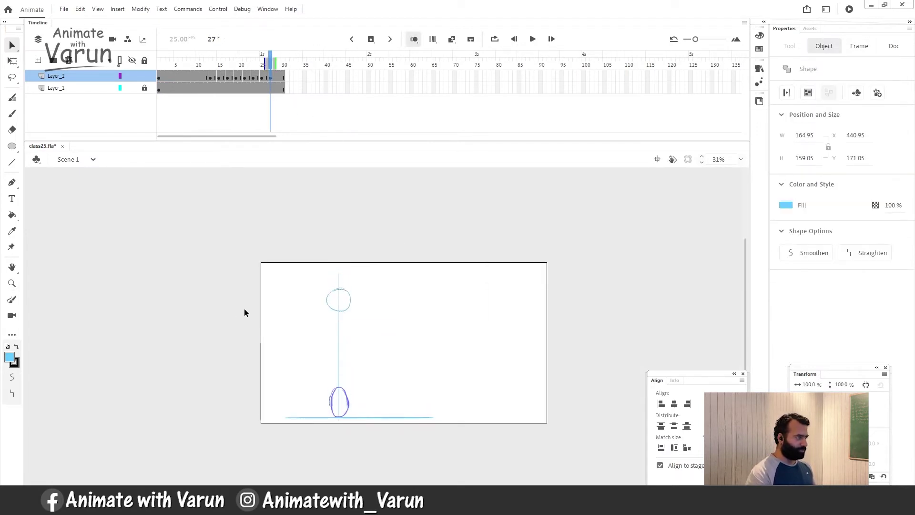
{"action": "key", "text": "shift+Down"}
{"action": "key", "text": "shift+Down"}
{"action": "key", "text": "shift+Down"}
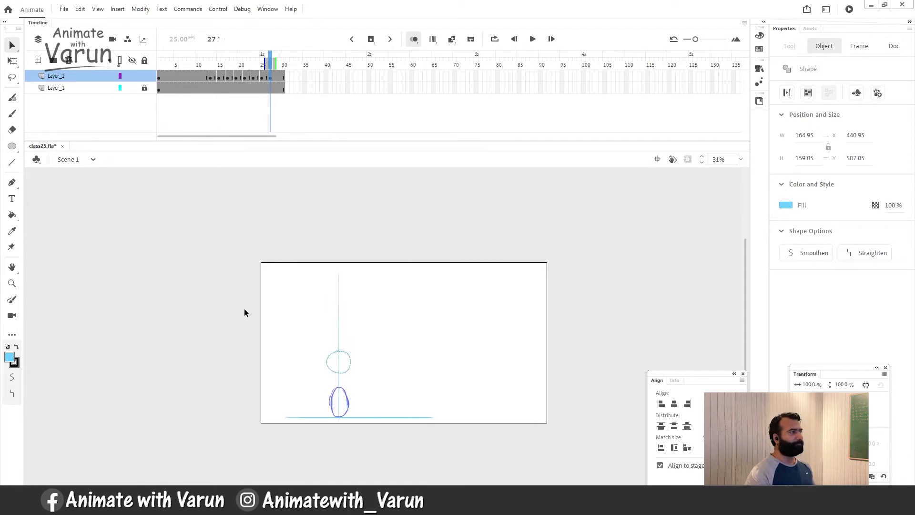
Compare the raised ball with the egg-shaped pose, and add a blank keyframe at frame 26 with both neighbouring poses onion-skinned
{"action": "left_click", "coordinate": [414, 39]}
{"action": "key", "text": "z"}
{"action": "left_click", "coordinate": [316, 387]}
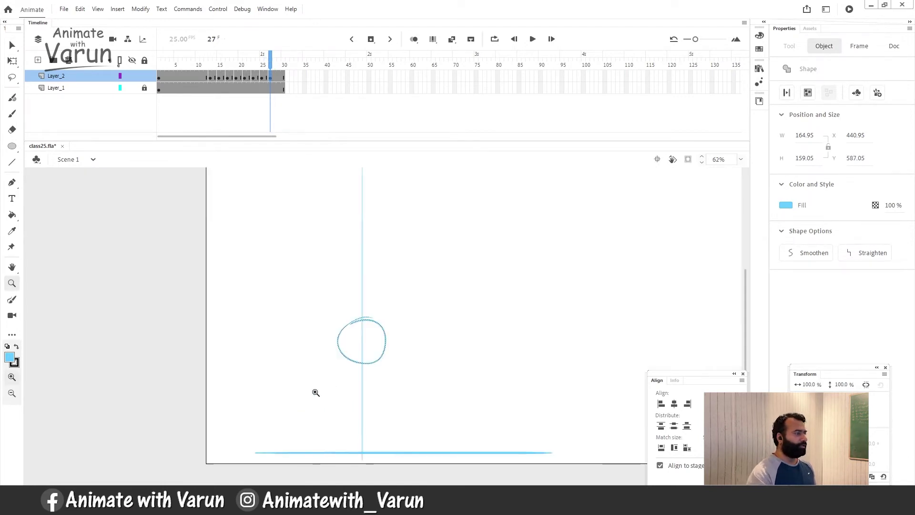
{"action": "key", "text": "comma"}
{"action": "key", "text": "period"}
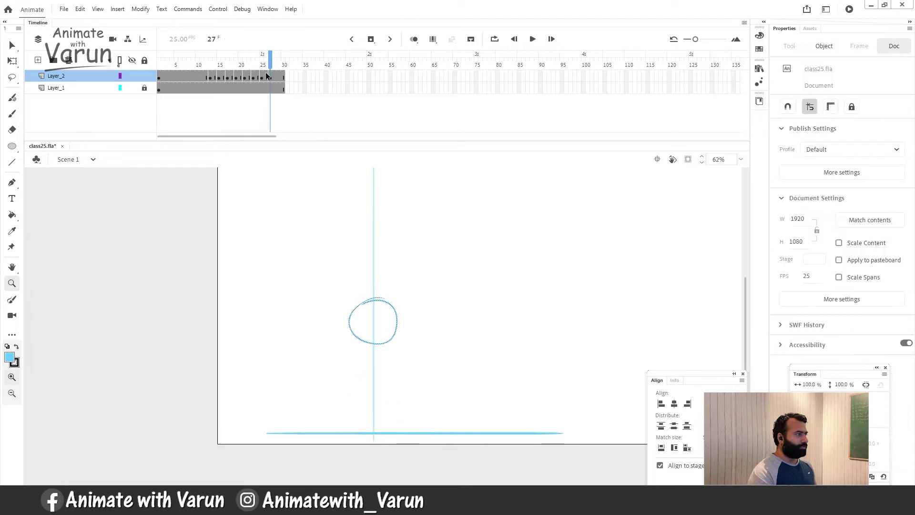
{"action": "left_click", "coordinate": [266, 77]}
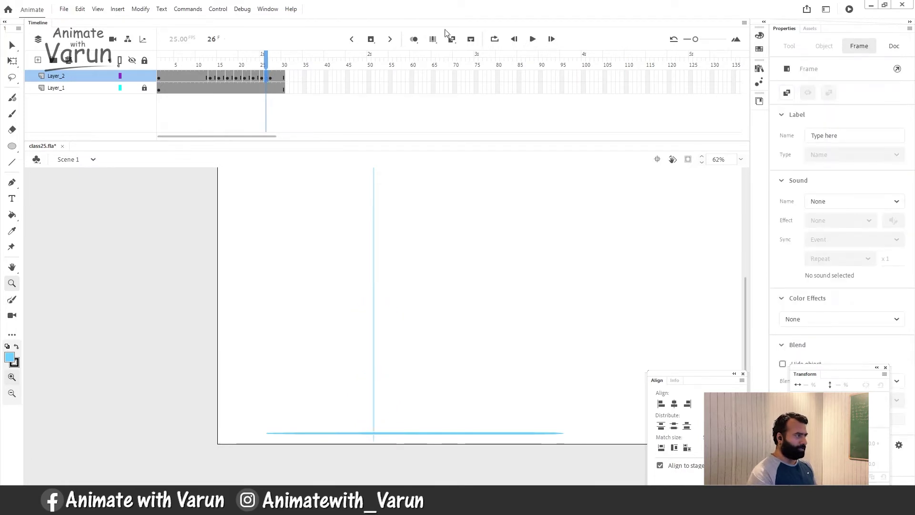
{"action": "left_click", "coordinate": [414, 39]}
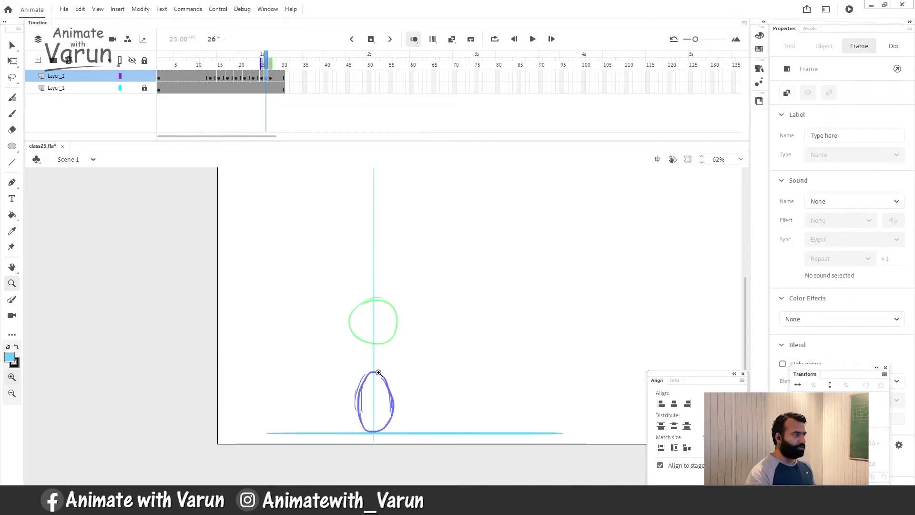
{"action": "left_click", "coordinate": [375, 385]}
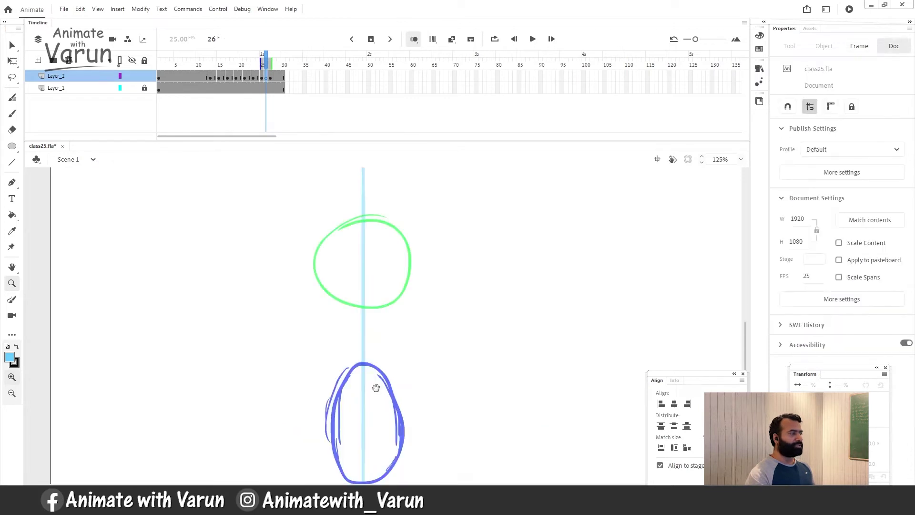
{"action": "key", "text": "b"}
{"action": "scroll", "coordinate": [374, 300], "scroll_direction": "up", "scroll_amount": 1}
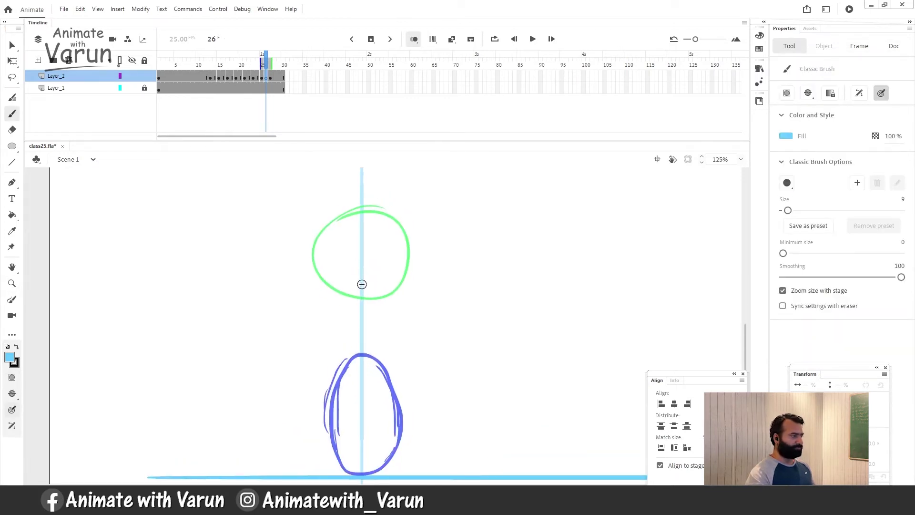
Copy the egg-shaped ball from frame 25 and paste it in place into frame 26
{"action": "key", "text": "comma"}
{"action": "key", "text": "v"}
{"action": "scroll", "coordinate": [408, 359], "scroll_direction": "down", "scroll_amount": 1}
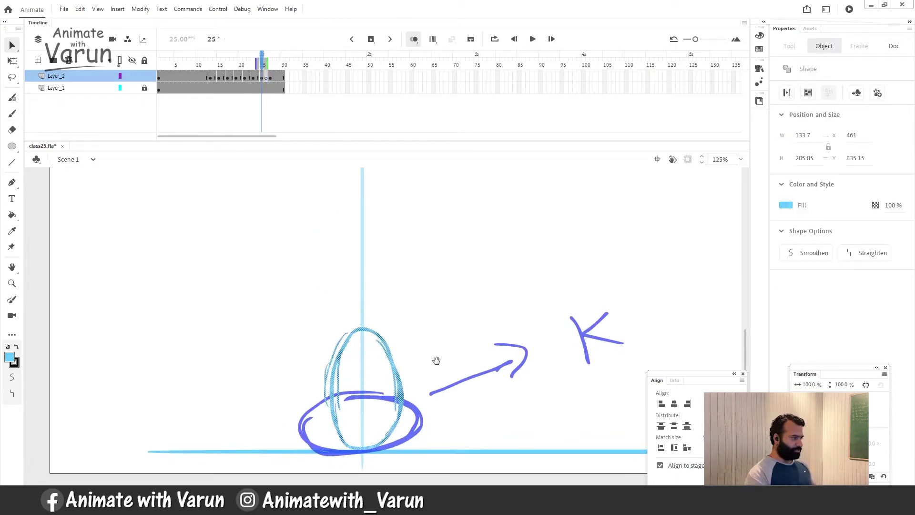
{"action": "mouse_move", "coordinate": [452, 308]}
{"action": "left_mouse_down"}
{"action": "mouse_move", "coordinate": [282, 450]}
{"action": "mouse_move", "coordinate": [291, 453]}
{"action": "left_mouse_up"}
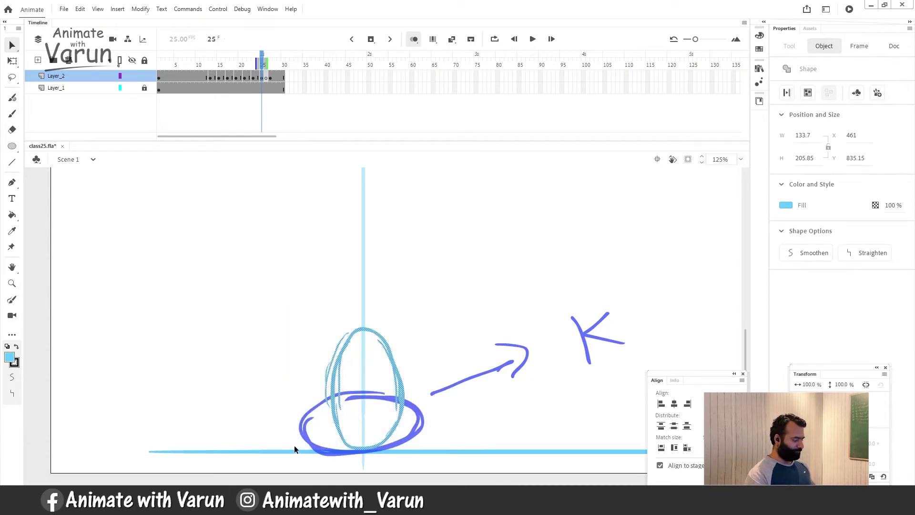
{"action": "key", "text": "period"}
{"action": "key", "text": "ctrl+v"}
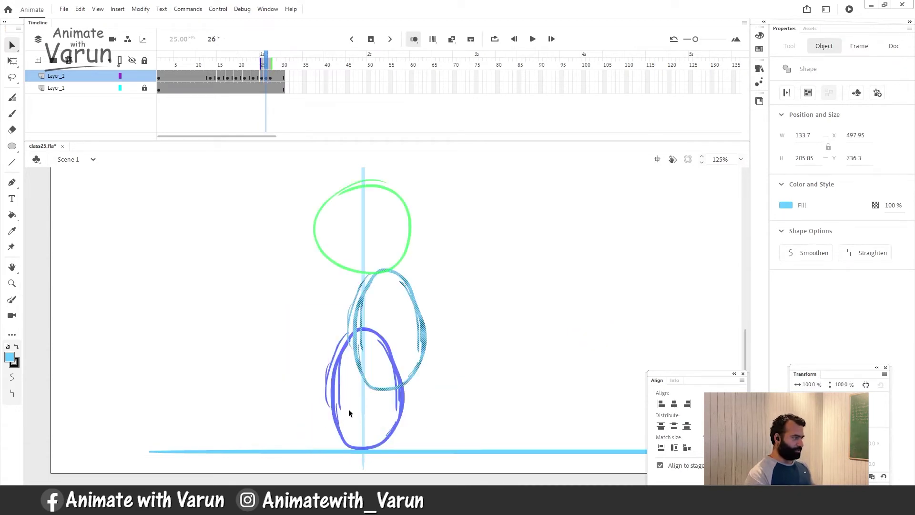
{"action": "key", "text": "comma"}
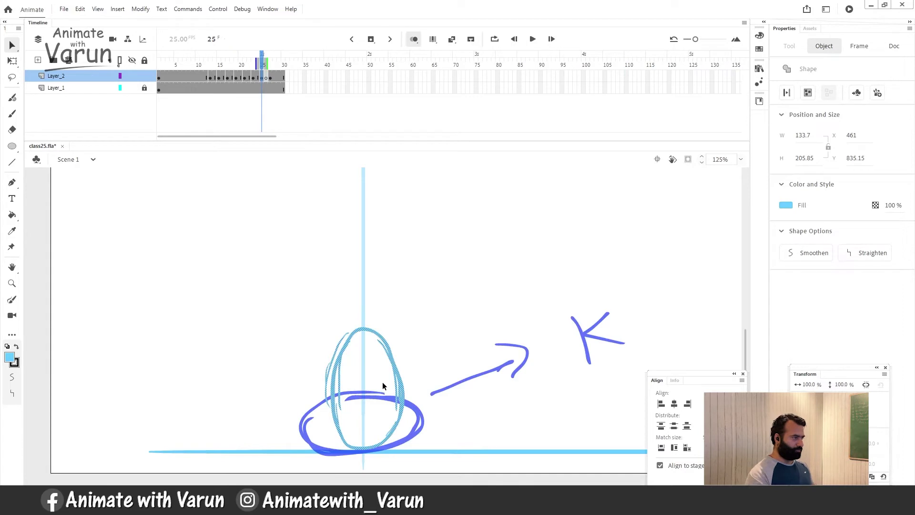
{"action": "left_click", "coordinate": [377, 346]}
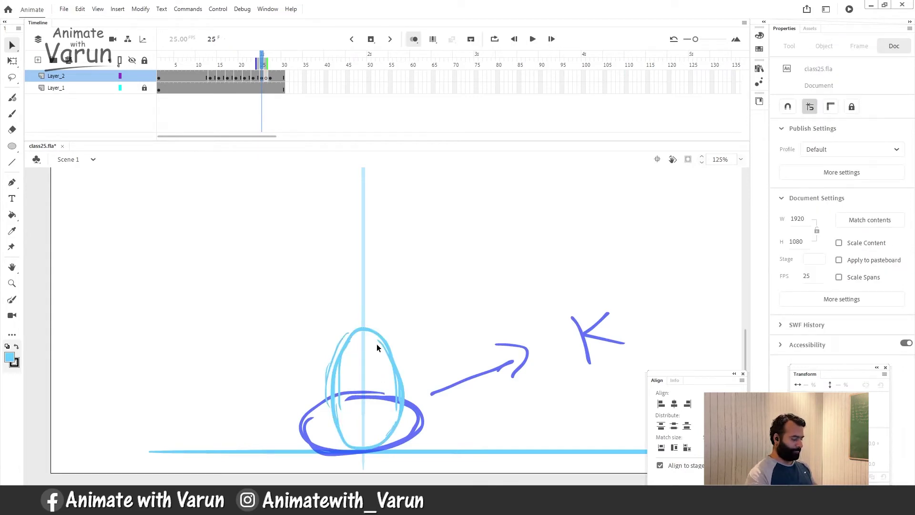
{"action": "key", "text": "period"}
{"action": "key", "text": "ctrl+shift+v"}
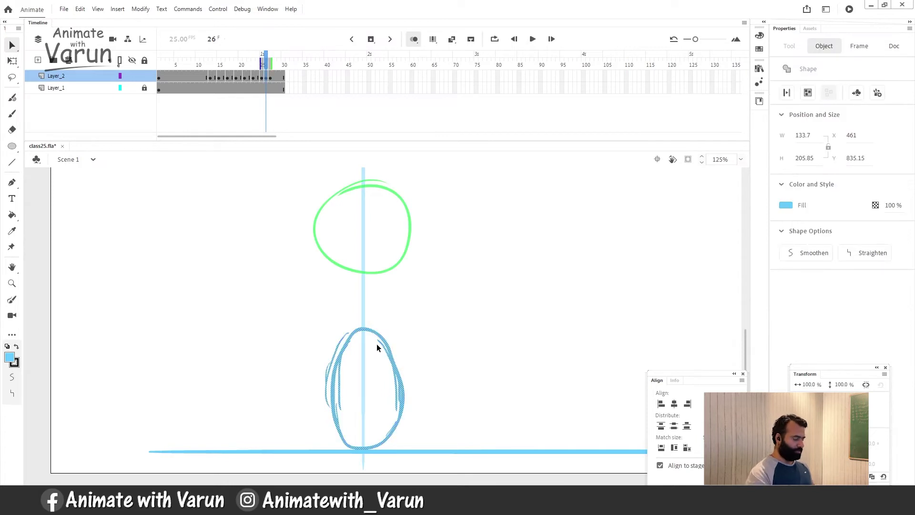
Nudge the pasted egg-shaped ball straight up to about Y 747, between the grounded egg pose and the raised round ball
{"action": "key", "text": "shift+Up"}
{"action": "key", "text": "shift+Up"}
{"action": "key", "text": "shift+Up"}
{"action": "key", "text": "shift+Up"}
{"action": "key", "text": "shift+Up"}
{"action": "key", "text": "shift+Up"}
{"action": "key", "text": "shift+Up"}
{"action": "key", "text": "Up"}
{"action": "key", "text": "Up"}
{"action": "key", "text": "shift+Up"}
{"action": "key", "text": "Up"}
{"action": "key", "text": "Up"}
{"action": "key", "text": "Up"}
{"action": "key", "text": "Up"}
{"action": "key", "text": "Up"}
{"action": "key", "text": "Up"}
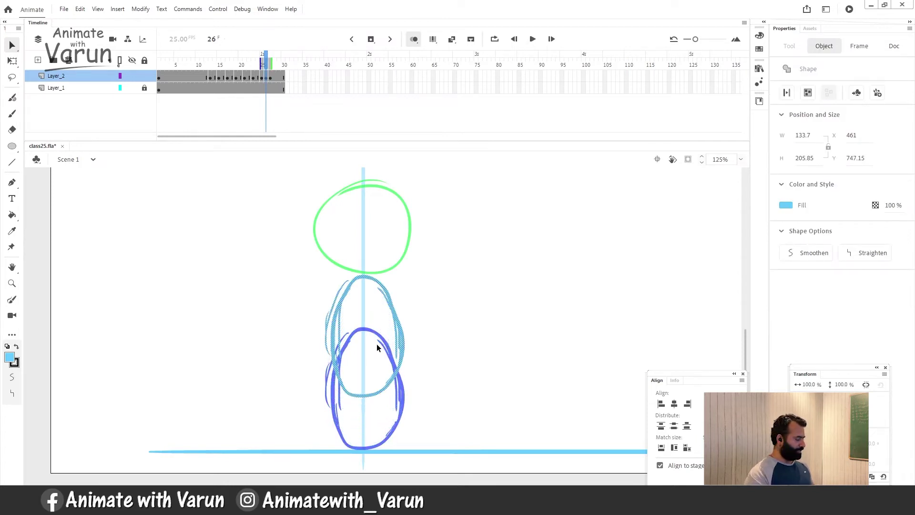
Scale the frame 26 in-between to about 156 wide by 169 high, turn off onion skinning and scrub through the poses
{"action": "key", "text": "q"}
{"action": "left_click_drag", "start_coordinate": [367, 275], "coordinate": [365, 284]}
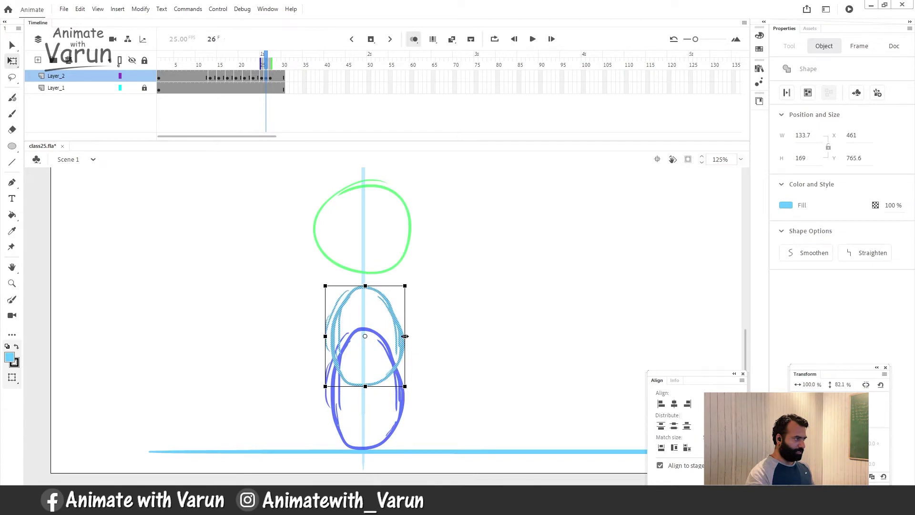
{"action": "left_click_drag", "start_coordinate": [405, 336], "coordinate": [413, 336]}
{"action": "left_click", "coordinate": [414, 40]}
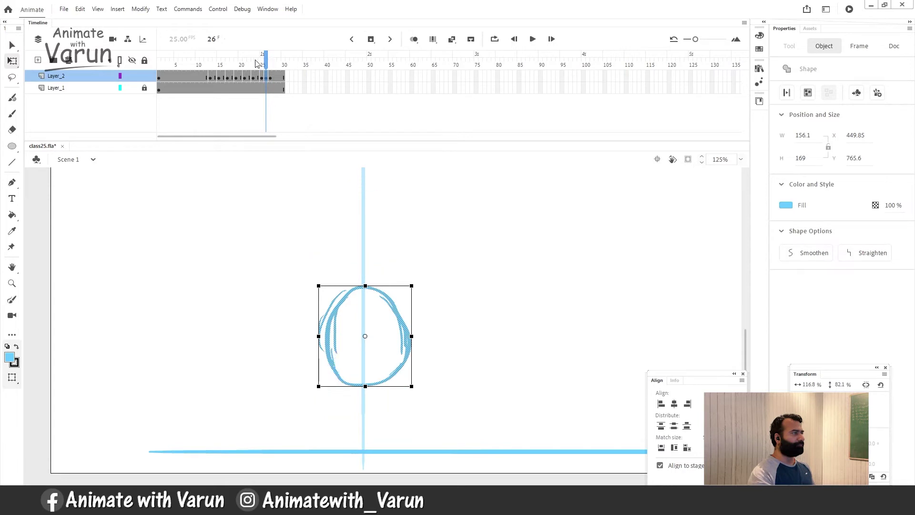
{"action": "mouse_move", "coordinate": [266, 61]}
{"action": "left_mouse_down"}
{"action": "mouse_move", "coordinate": [289, 62]}
{"action": "mouse_move", "coordinate": [274, 62]}
{"action": "left_mouse_up"}
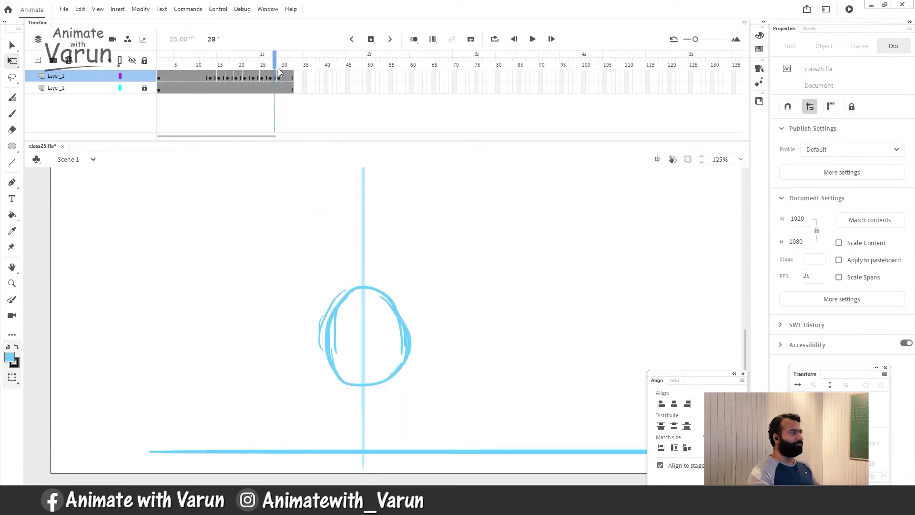
Clear the ball from frame 28 and, with onion skinning on, brush a round in-between ball between the egg-shaped pose and the raised ball
{"action": "left_click", "coordinate": [287, 77]}
{"action": "left_click", "coordinate": [275, 78]}
{"action": "key", "text": "Delete"}
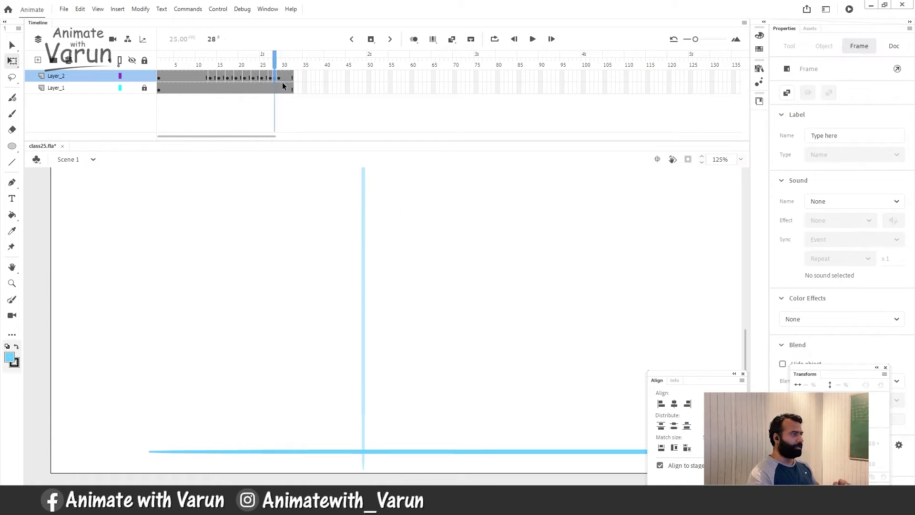
{"action": "left_click", "coordinate": [414, 39]}
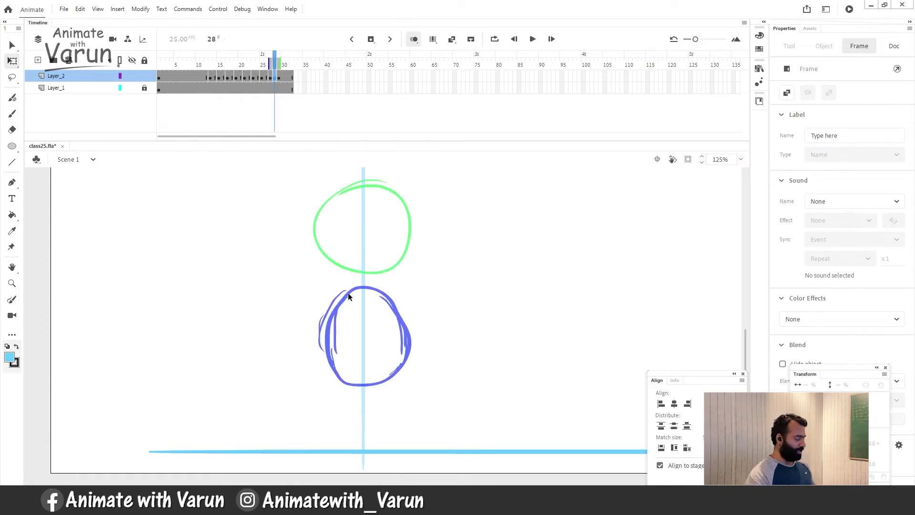
{"action": "key", "text": "b"}
{"action": "left_click_drag", "start_coordinate": [396, 289], "coordinate": [379, 317]}
{"action": "mouse_move", "coordinate": [312, 272]}
{"action": "left_mouse_down"}
{"action": "mouse_move", "coordinate": [370, 339]}
{"action": "mouse_move", "coordinate": [360, 266]}
{"action": "mouse_move", "coordinate": [302, 288]}
{"action": "mouse_move", "coordinate": [297, 309]}
{"action": "left_mouse_up"}
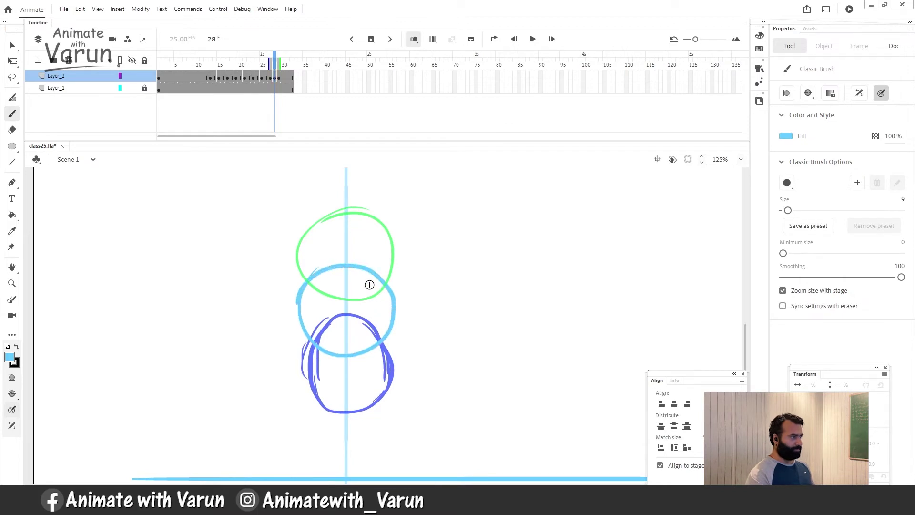
Brush further round in-between balls in frames 29 and 30, each spaced slightly closer to the raised round ball
{"action": "left_click", "coordinate": [280, 77]}
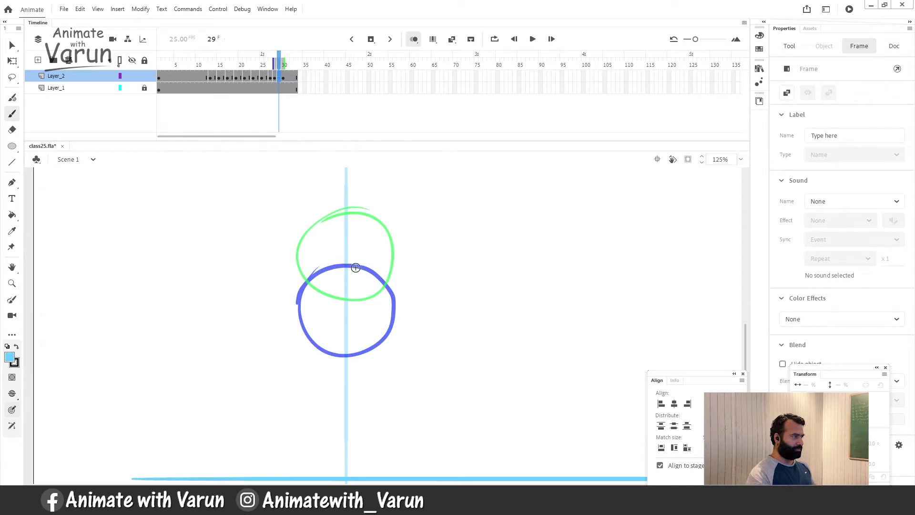
{"action": "mouse_move", "coordinate": [335, 231]}
{"action": "left_mouse_down"}
{"action": "mouse_move", "coordinate": [297, 280]}
{"action": "mouse_move", "coordinate": [354, 317]}
{"action": "mouse_move", "coordinate": [338, 238]}
{"action": "mouse_move", "coordinate": [302, 299]}
{"action": "mouse_move", "coordinate": [388, 301]}
{"action": "mouse_move", "coordinate": [355, 234]}
{"action": "mouse_move", "coordinate": [298, 260]}
{"action": "left_mouse_up"}
{"action": "key", "text": "ctrl+z"}
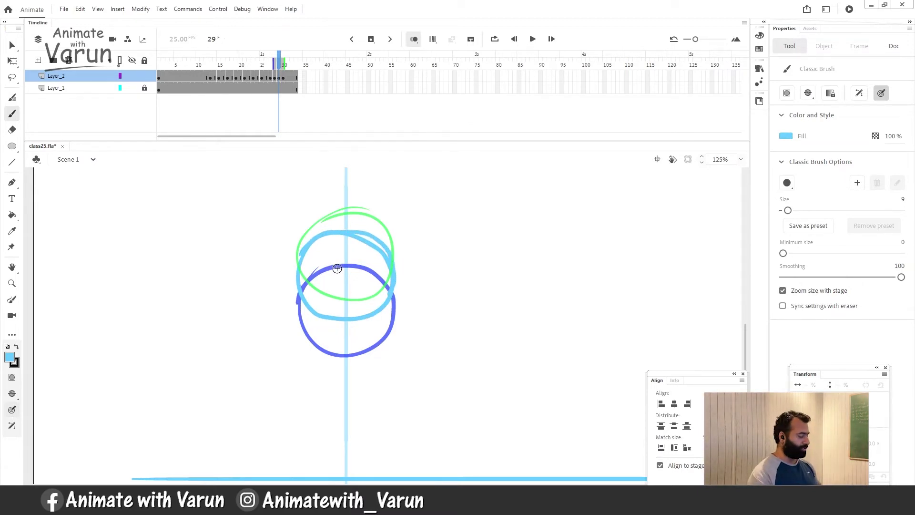
{"action": "key", "text": "F7"}
{"action": "left_click_drag", "start_coordinate": [350, 221], "coordinate": [319, 228]}
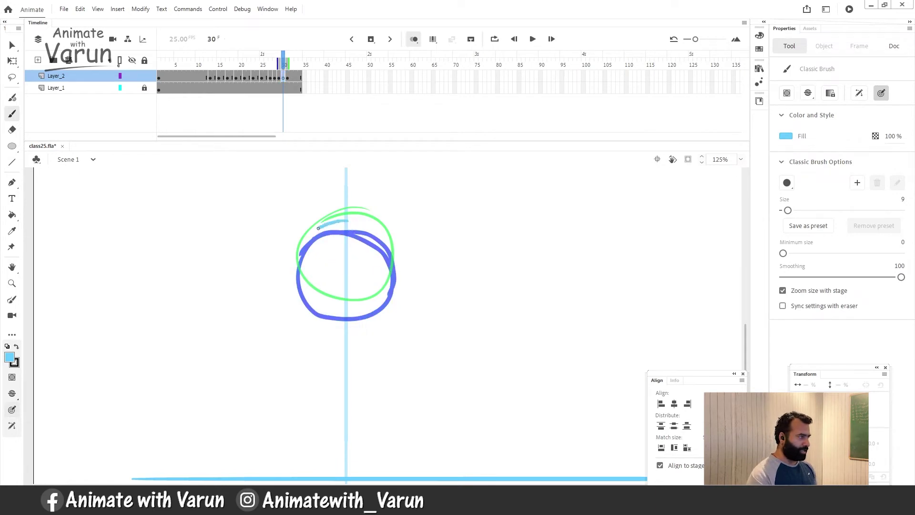
{"action": "mouse_move", "coordinate": [322, 302]}
{"action": "left_mouse_down"}
{"action": "mouse_move", "coordinate": [377, 299]}
{"action": "mouse_move", "coordinate": [393, 274]}
{"action": "mouse_move", "coordinate": [380, 236]}
{"action": "mouse_move", "coordinate": [311, 236]}
{"action": "left_mouse_up"}
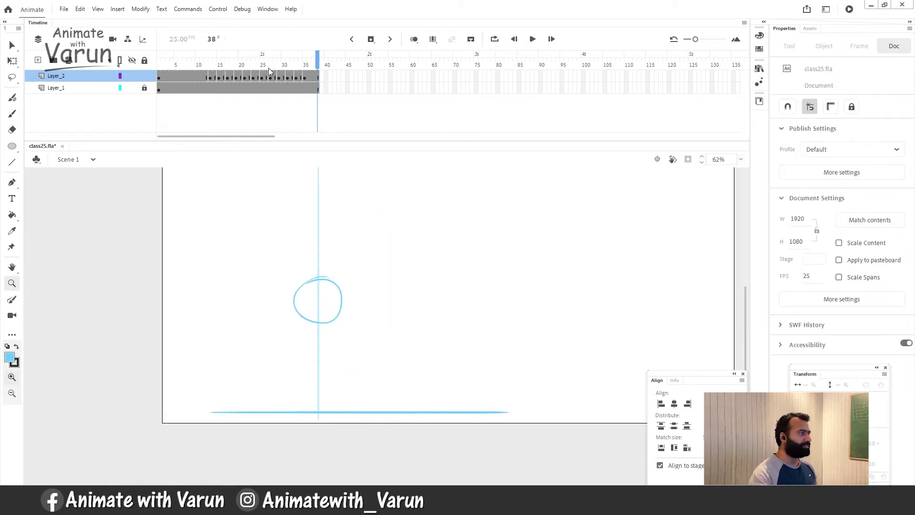
Go back from the end of the rebound to frame 24 and delete the handwritten arrow and letter K beside the squashed ball
{"action": "left_click_drag", "start_coordinate": [295, 61], "coordinate": [322, 62]}
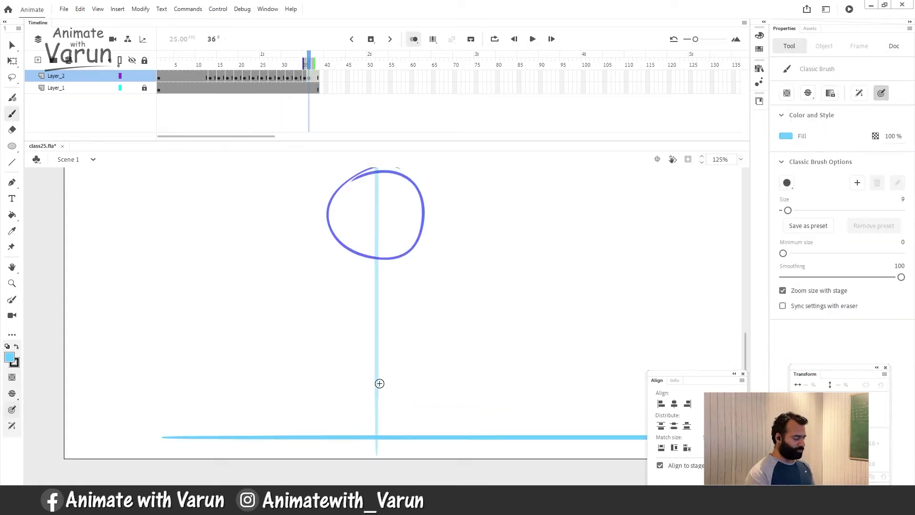
{"action": "key", "text": "comma"}
{"action": "key", "text": "comma"}
{"action": "key", "text": "comma"}
{"action": "key", "text": "comma"}
{"action": "key", "text": "comma"}
{"action": "key", "text": "comma"}
{"action": "key", "text": "comma"}
{"action": "key", "text": "comma"}
{"action": "key", "text": "comma"}
{"action": "key", "text": "comma"}
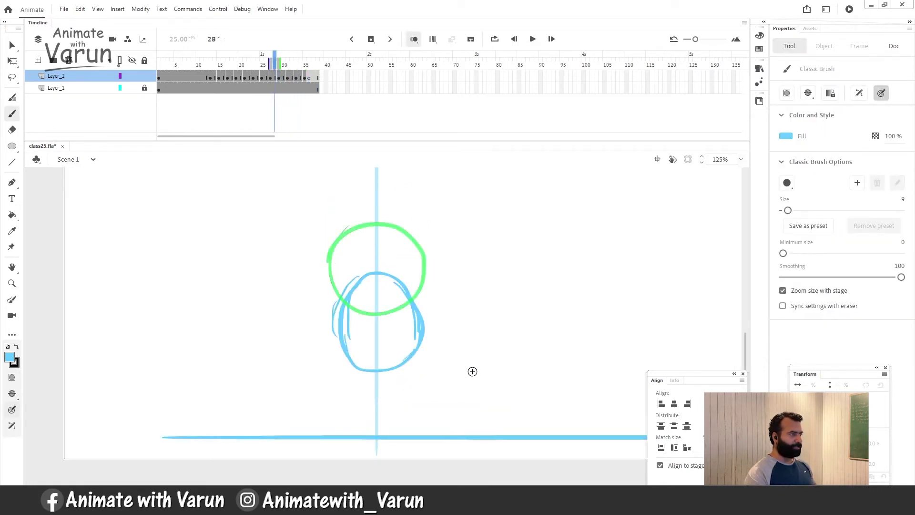
{"action": "key", "text": "comma"}
{"action": "key", "text": "comma"}
{"action": "key", "text": "period"}
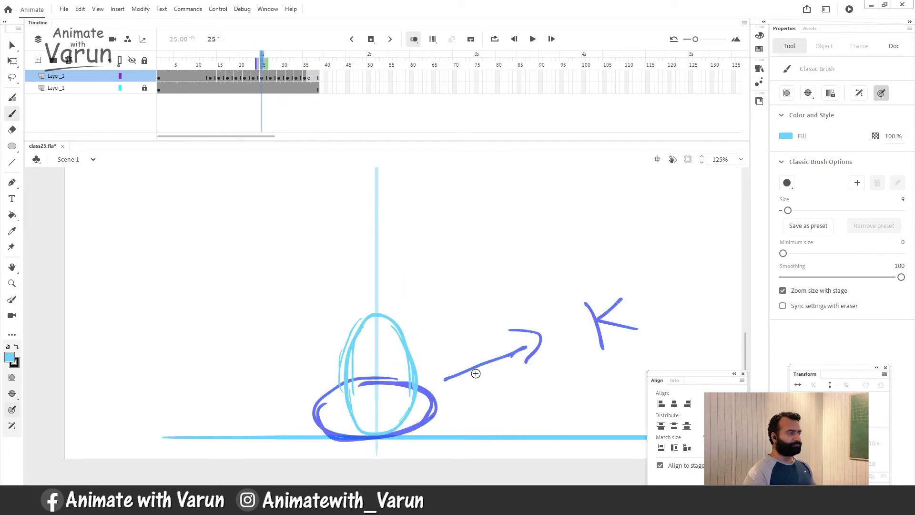
{"action": "key", "text": "comma"}
{"action": "key", "text": "v"}
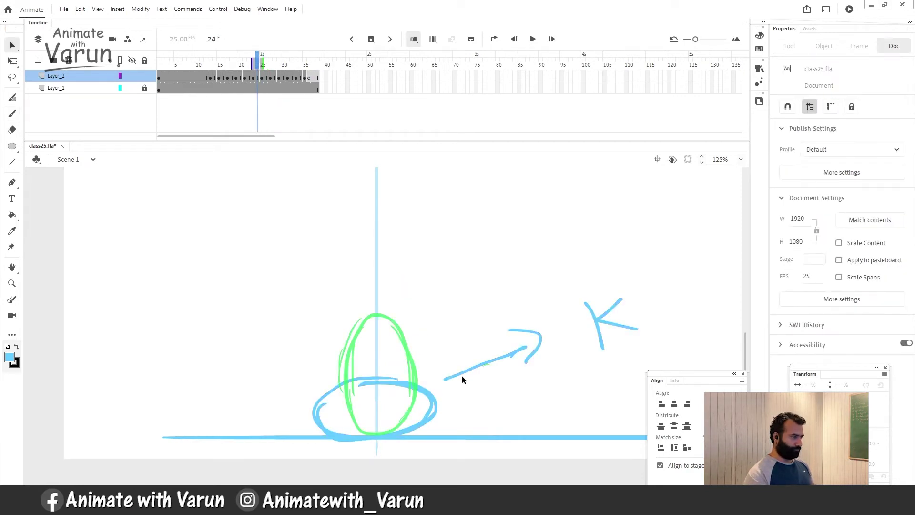
{"action": "left_click_drag", "start_coordinate": [700, 265], "coordinate": [436, 385]}
{"action": "key", "text": "Delete"}
{"action": "key", "text": "Delete"}
Copy the squashed ball from frame 24 into frame 36 in place and scale it to about 167 wide by 132 high
{"action": "mouse_move", "coordinate": [502, 354]}
{"action": "left_mouse_down"}
{"action": "mouse_move", "coordinate": [332, 444]}
{"action": "mouse_move", "coordinate": [262, 442]}
{"action": "left_mouse_up"}
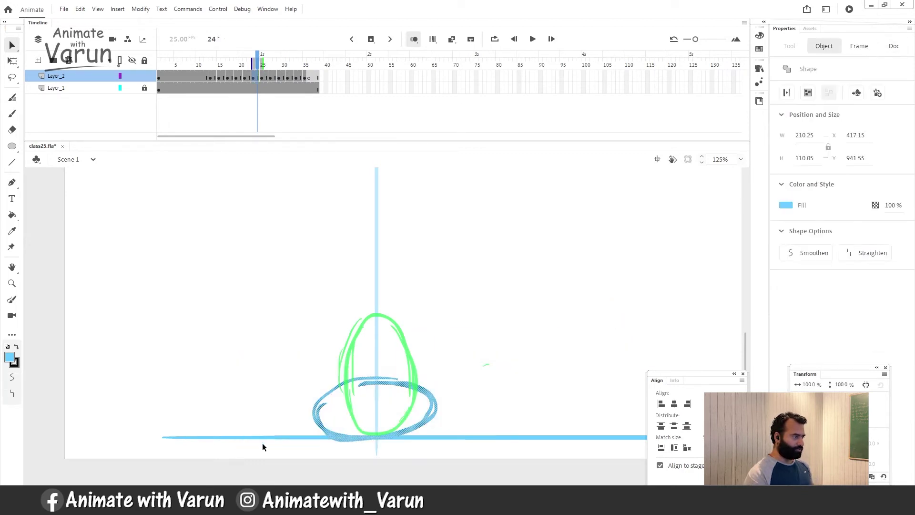
{"action": "key", "text": "Return"}
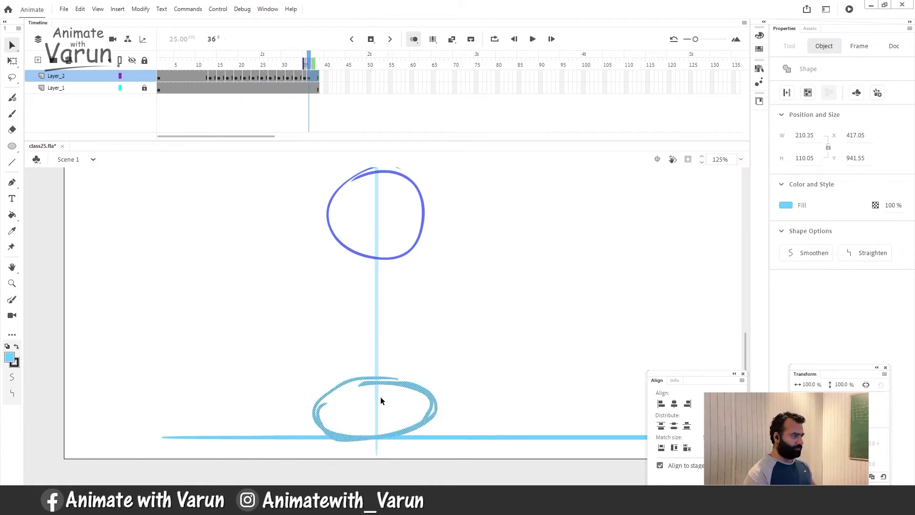
{"action": "key", "text": "q"}
{"action": "left_click", "coordinate": [412, 396]}
{"action": "left_click_drag", "start_coordinate": [439, 409], "coordinate": [425, 409]}
{"action": "left_click_drag", "start_coordinate": [376, 376], "coordinate": [374, 369]}
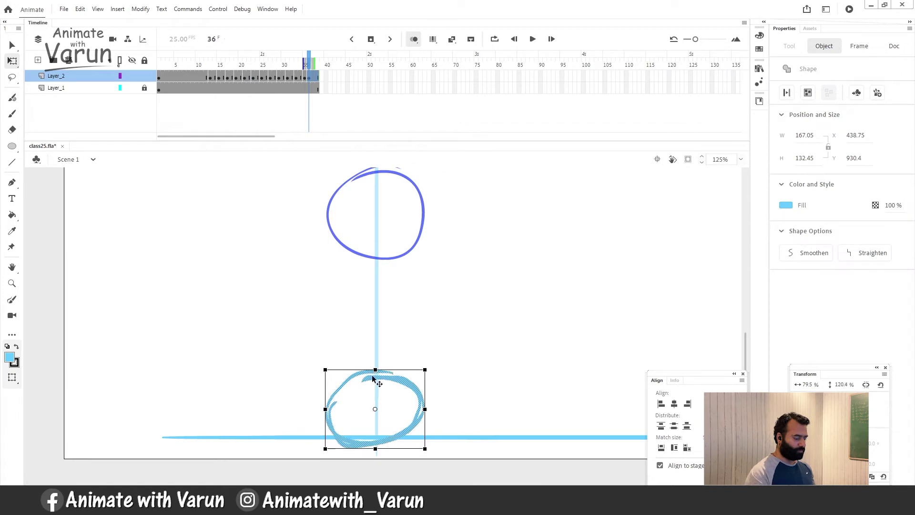
Nudge the frame 36 squashed ball up onto the ground line and reduce its height to about 123
{"action": "key", "text": "Up"}
{"action": "key", "text": "Up"}
{"action": "key", "text": "Up"}
{"action": "key", "text": "Up"}
{"action": "key", "text": "Up"}
{"action": "key", "text": "Up"}
{"action": "key", "text": "Up"}
{"action": "key", "text": "Up"}
{"action": "key", "text": "Up"}
{"action": "key", "text": "Up"}
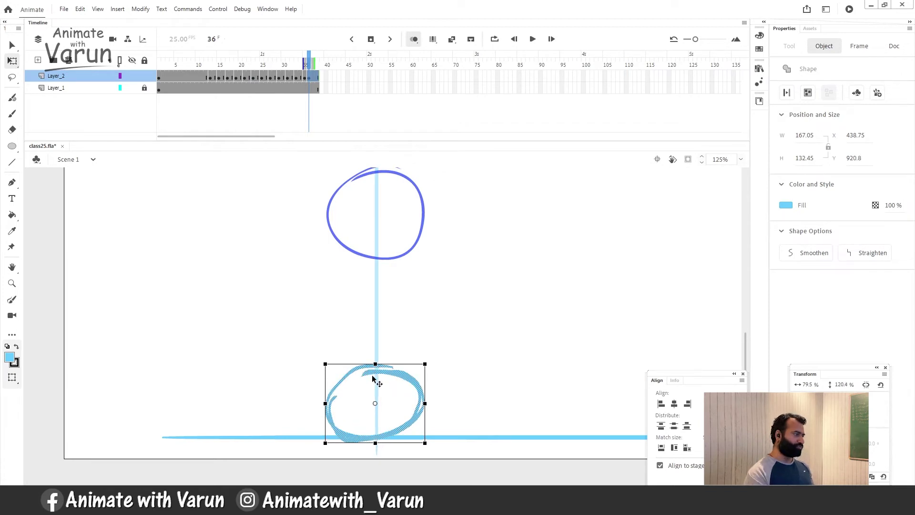
{"action": "left_click_drag", "start_coordinate": [375, 363], "coordinate": [375, 366]}
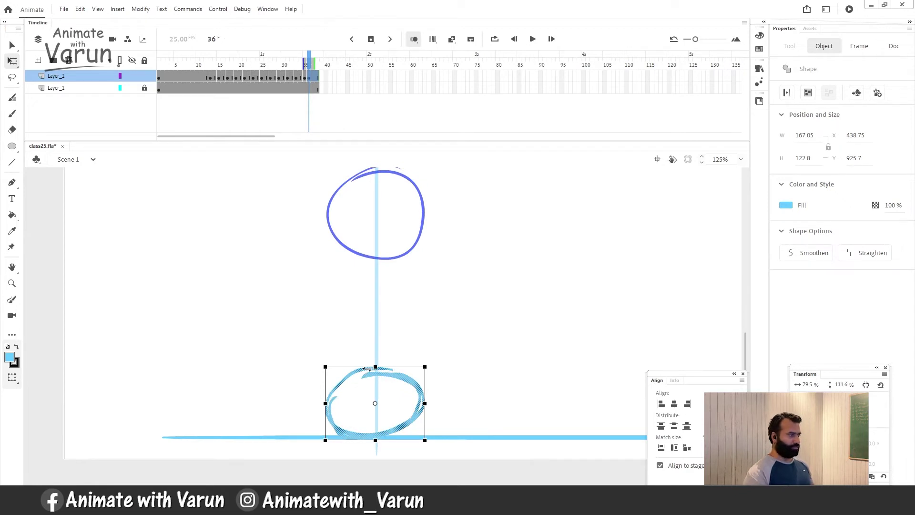
Play back the drop into the second squash and add a blank keyframe at frame 36, between the raised ball and the squashed ball
{"action": "key", "text": "z"}
{"action": "left_click", "coordinate": [446, 357], "text": "alt"}
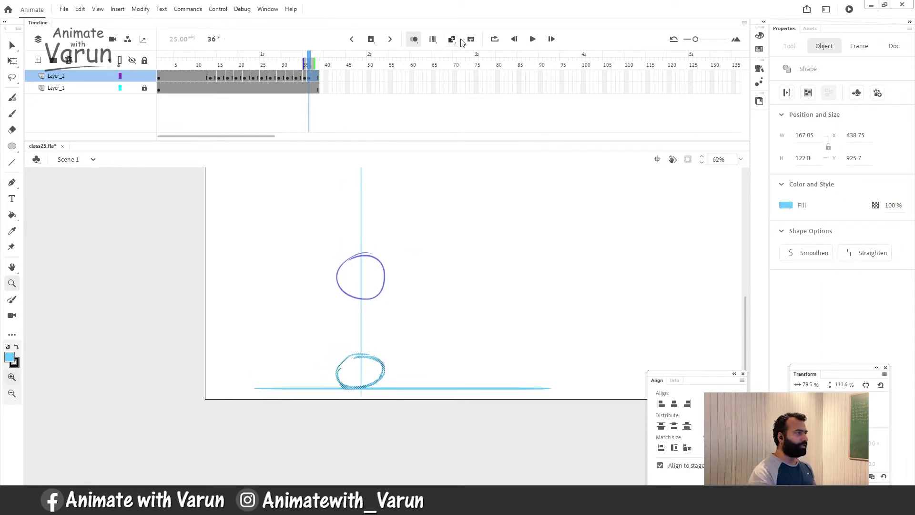
{"action": "mouse_move", "coordinate": [308, 62]}
{"action": "left_mouse_down"}
{"action": "mouse_move", "coordinate": [237, 62]}
{"action": "mouse_move", "coordinate": [309, 62]}
{"action": "left_mouse_up"}
{"action": "left_click", "coordinate": [305, 78]}
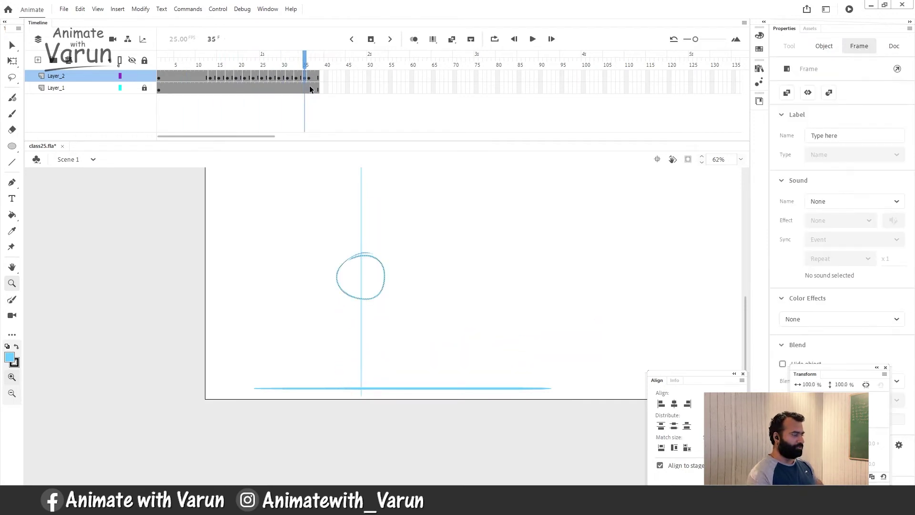
{"action": "key", "text": "Return"}
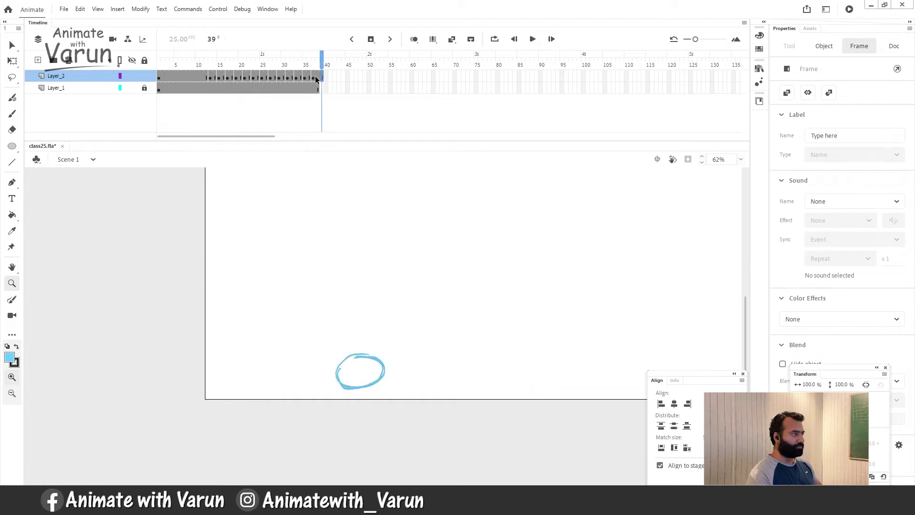
{"action": "key", "text": "F7"}
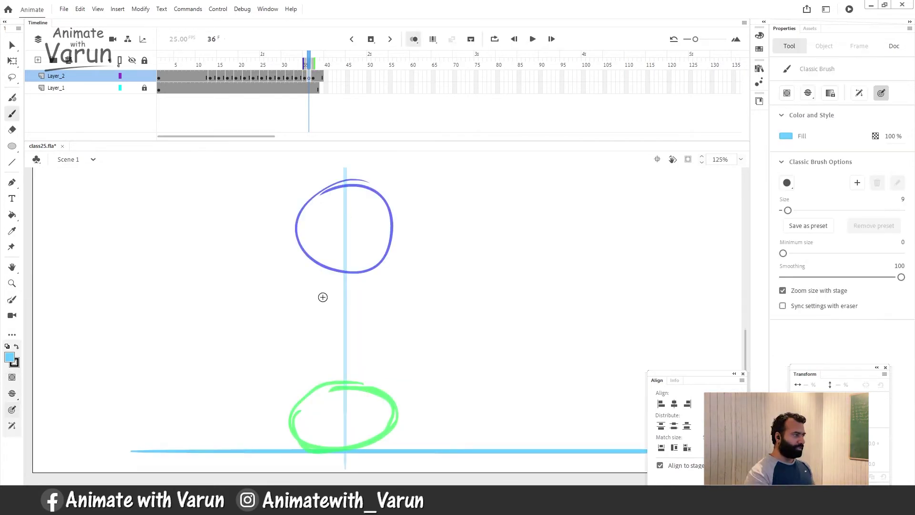
Brush the falling ball's in-betweens in frames 36 and 37 just below the raised ball, redoing strokes that miss the shape
{"action": "scroll", "coordinate": [346, 243], "scroll_direction": "up", "scroll_amount": 2}
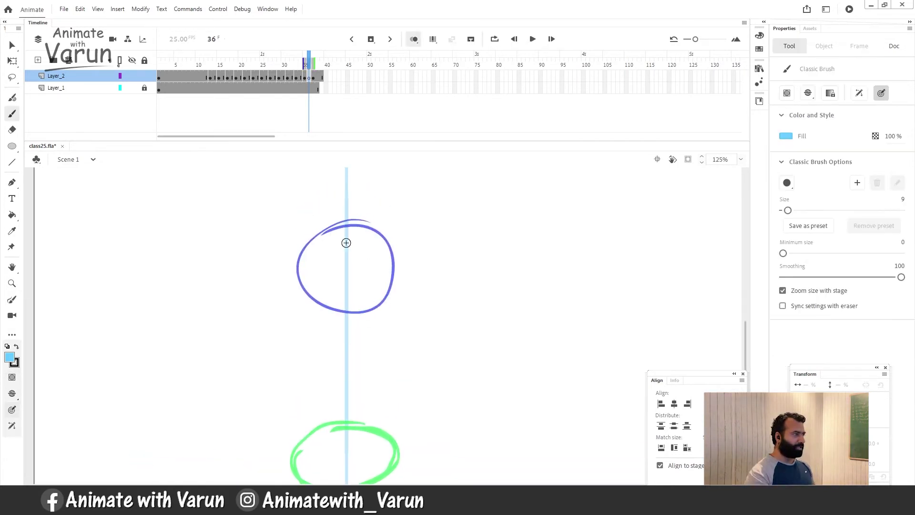
{"action": "mouse_move", "coordinate": [343, 237]}
{"action": "left_mouse_down"}
{"action": "mouse_move", "coordinate": [308, 298]}
{"action": "mouse_move", "coordinate": [365, 319]}
{"action": "left_mouse_up"}
{"action": "key", "text": "ctrl+z"}
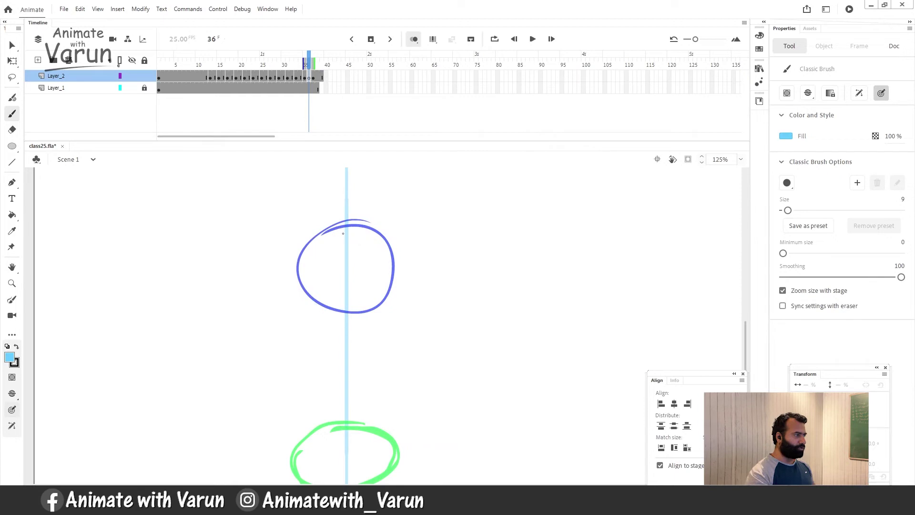
{"action": "mouse_move", "coordinate": [343, 233]}
{"action": "left_mouse_down"}
{"action": "mouse_move", "coordinate": [305, 289]}
{"action": "mouse_move", "coordinate": [367, 315]}
{"action": "mouse_move", "coordinate": [322, 246]}
{"action": "mouse_move", "coordinate": [305, 317]}
{"action": "left_mouse_up"}
{"action": "key", "text": "ctrl+z"}
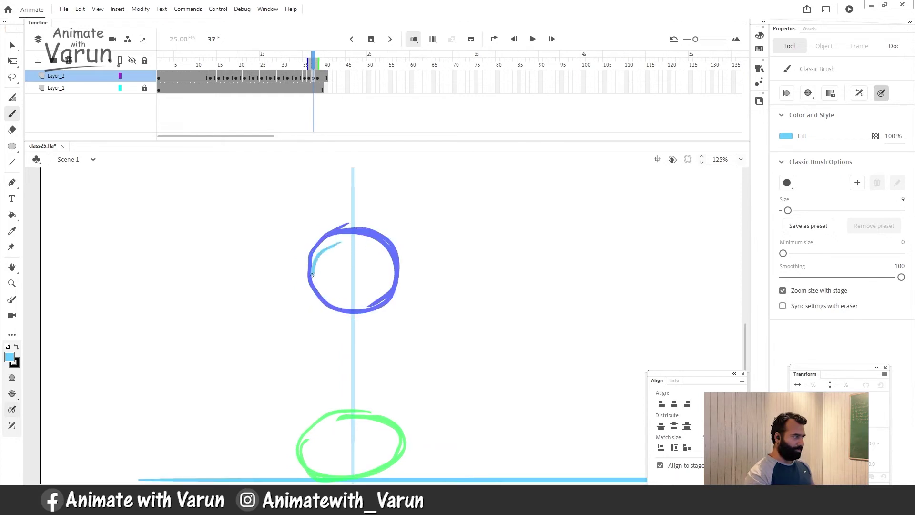
{"action": "key", "text": "ctrl+z"}
{"action": "left_click_drag", "start_coordinate": [328, 317], "coordinate": [381, 329]}
{"action": "key", "text": "ctrl+z"}
{"action": "mouse_move", "coordinate": [331, 247]}
{"action": "left_mouse_down"}
{"action": "mouse_move", "coordinate": [311, 267]}
{"action": "mouse_move", "coordinate": [336, 329]}
{"action": "mouse_move", "coordinate": [408, 301]}
{"action": "mouse_move", "coordinate": [340, 247]}
{"action": "left_mouse_up"}
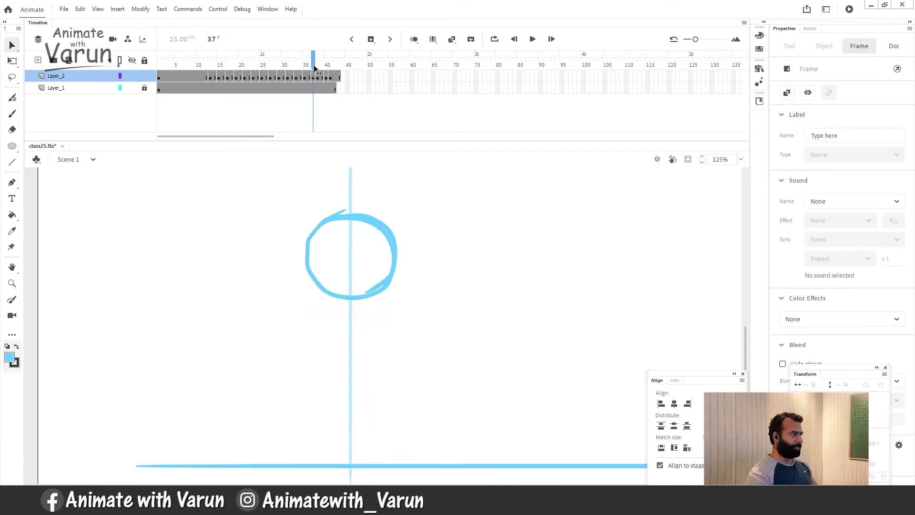
Scrub through the second fall, extend both layers to about frame 50 and clear the ball from frame 42
{"action": "mouse_move", "coordinate": [313, 64]}
{"action": "left_mouse_down"}
{"action": "mouse_move", "coordinate": [343, 66]}
{"action": "mouse_move", "coordinate": [334, 65]}
{"action": "left_mouse_up"}
{"action": "key", "text": "F5"}
{"action": "key", "text": "F5"}
{"action": "key", "text": "F5"}
{"action": "key", "text": "F5"}
{"action": "key", "text": "F5"}
{"action": "left_click", "coordinate": [335, 78]}
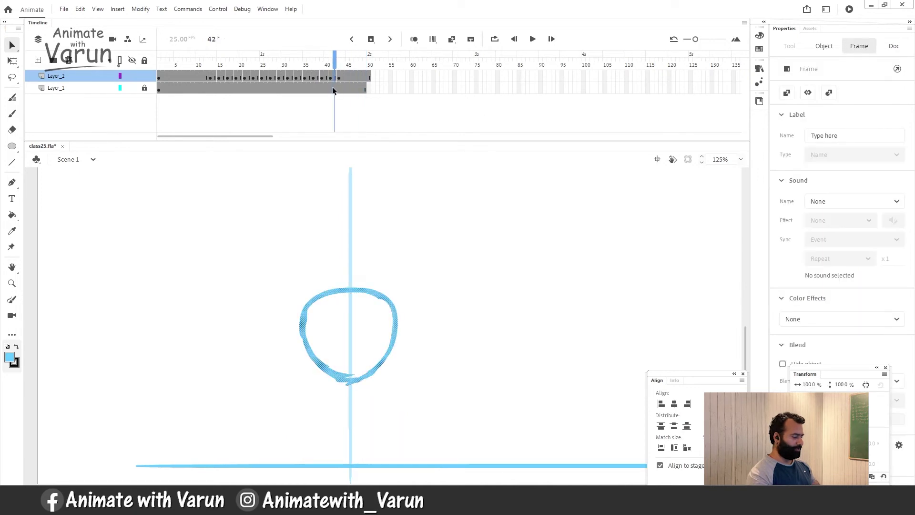
{"action": "key", "text": "Delete"}
With onion skinning on, sketch the frame 42 in-between between the falling ball and the squashed ball, undoing unsatisfactory strokes
{"action": "left_click", "coordinate": [414, 39]}
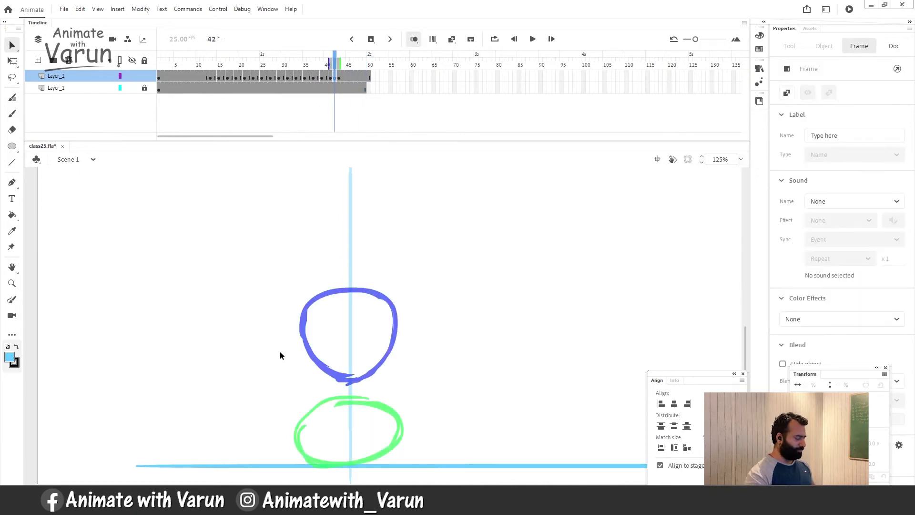
{"action": "key", "text": "b"}
{"action": "left_click_drag", "start_coordinate": [329, 363], "coordinate": [320, 436]}
{"action": "key", "text": "ctrl+z"}
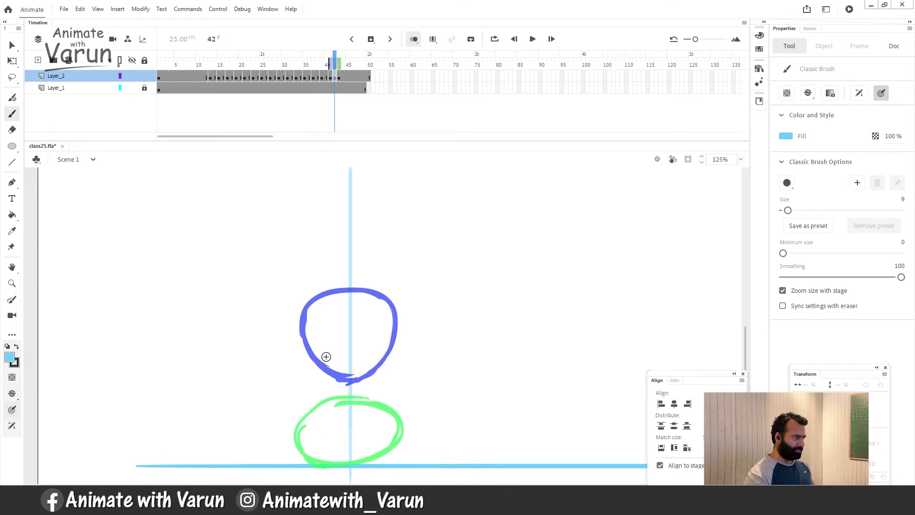
{"action": "mouse_move", "coordinate": [322, 358]}
{"action": "left_mouse_down"}
{"action": "mouse_move", "coordinate": [307, 396]}
{"action": "mouse_move", "coordinate": [309, 430]}
{"action": "left_mouse_up"}
{"action": "key", "text": "ctrl+z"}
{"action": "mouse_move", "coordinate": [332, 361]}
{"action": "left_mouse_down"}
{"action": "mouse_move", "coordinate": [312, 416]}
{"action": "mouse_move", "coordinate": [323, 448]}
{"action": "mouse_move", "coordinate": [363, 460]}
{"action": "mouse_move", "coordinate": [319, 402]}
{"action": "mouse_move", "coordinate": [326, 443]}
{"action": "mouse_move", "coordinate": [348, 459]}
{"action": "mouse_move", "coordinate": [374, 451]}
{"action": "mouse_move", "coordinate": [392, 413]}
{"action": "mouse_move", "coordinate": [361, 354]}
{"action": "left_mouse_up"}
{"action": "key", "text": "ctrl+z"}
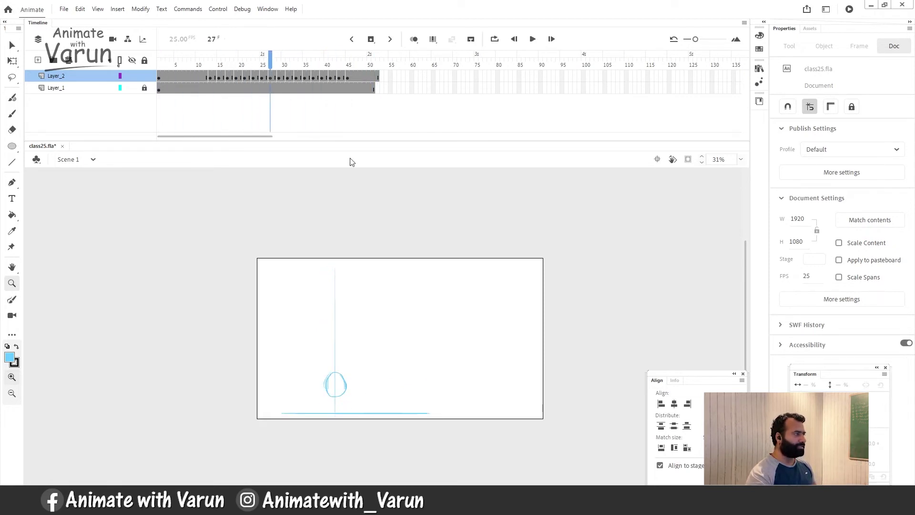
Add a new layer above the ball and handwrite "Slow" beside the upper ball at frame 15
{"action": "left_click", "coordinate": [39, 61]}
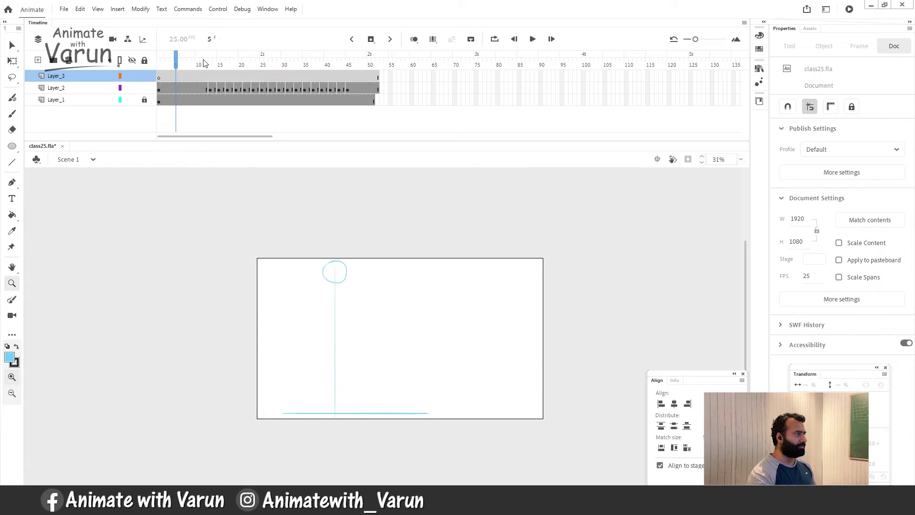
{"action": "left_click_drag", "start_coordinate": [176, 62], "coordinate": [219, 64]}
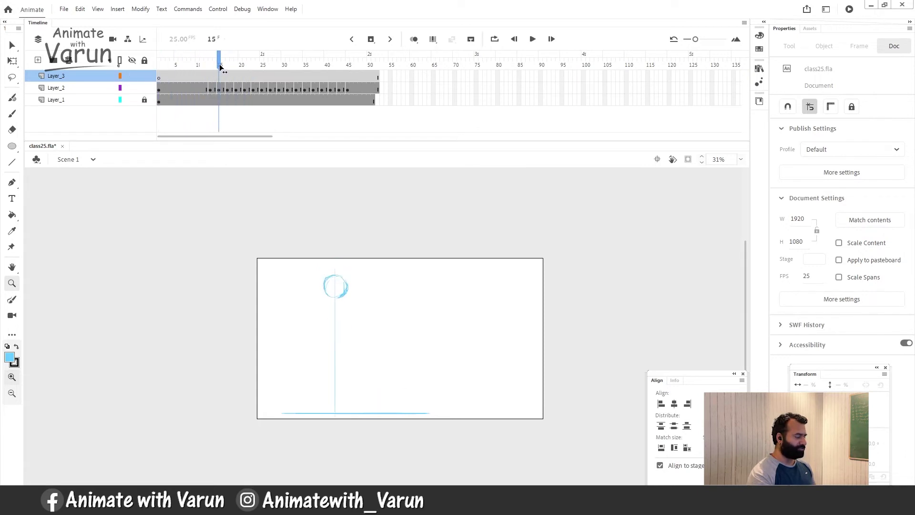
{"action": "key", "text": "b"}
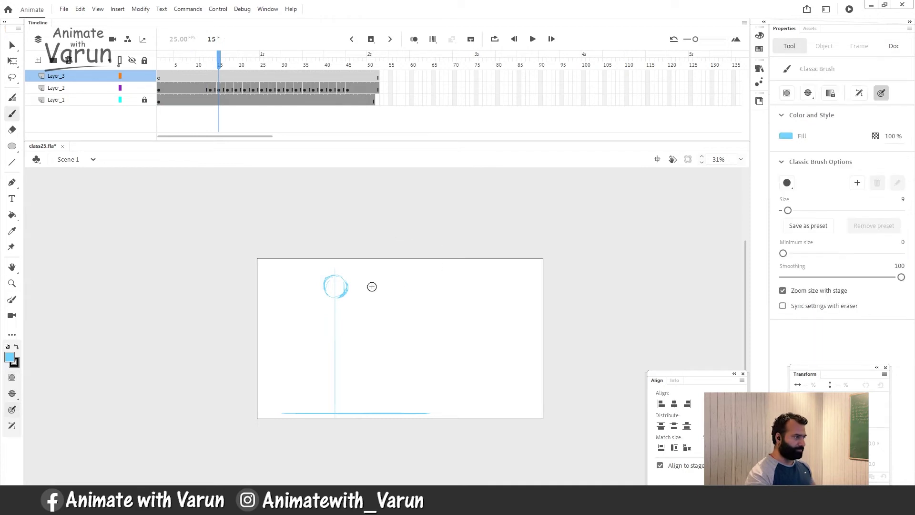
{"action": "left_click_drag", "start_coordinate": [370, 277], "coordinate": [383, 271]}
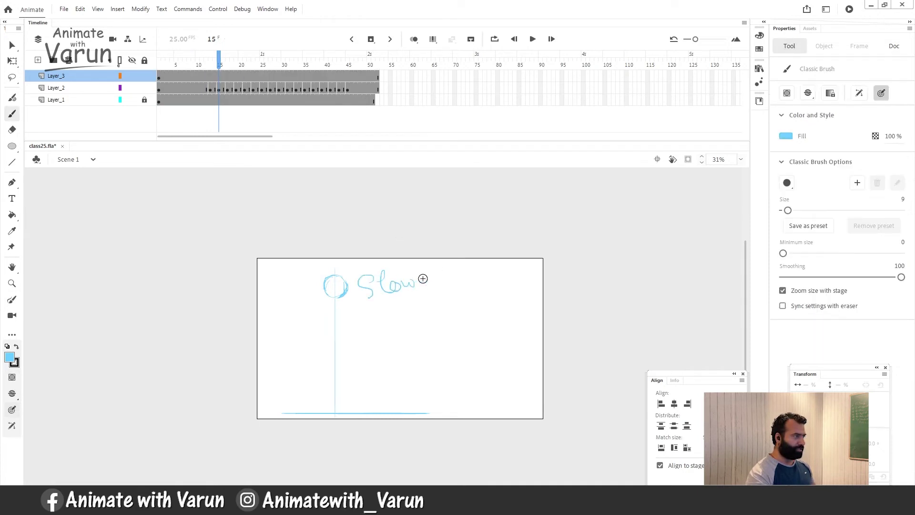
At frame 21, brush a downward arrow beside the fall path with the handwritten, double-underlined note "fast"
{"action": "left_click_drag", "start_coordinate": [218, 61], "coordinate": [244, 62]}
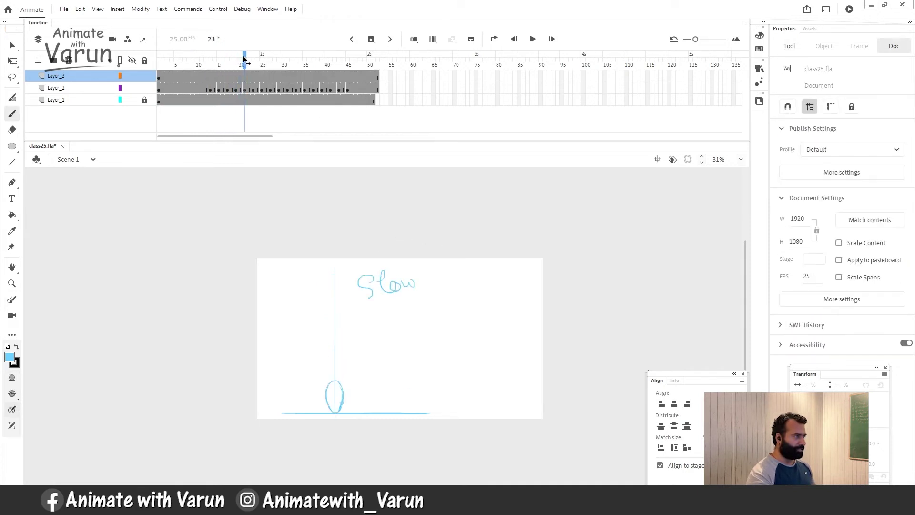
{"action": "left_click_drag", "start_coordinate": [366, 310], "coordinate": [366, 374]}
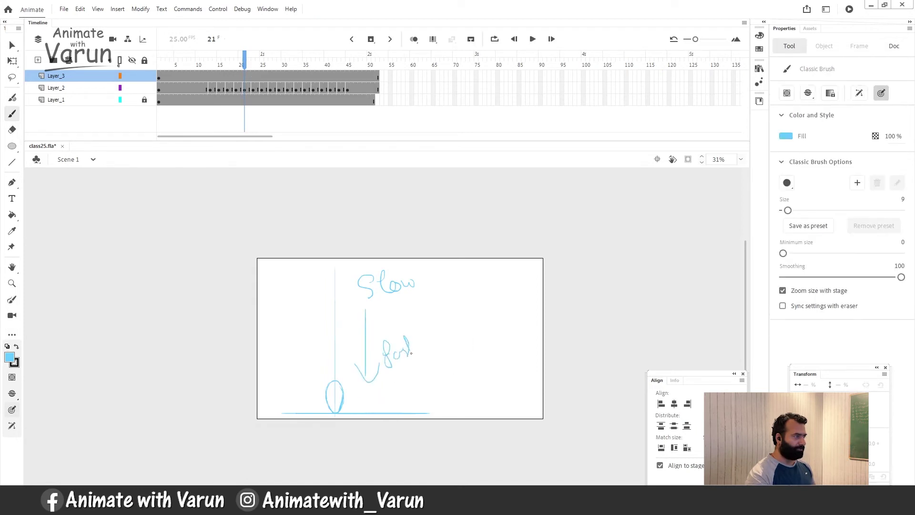
{"action": "left_click_drag", "start_coordinate": [409, 364], "coordinate": [414, 361]}
{"action": "key", "text": "z"}
{"action": "mouse_move", "coordinate": [397, 369]}
{"action": "left_mouse_down"}
{"action": "mouse_move", "coordinate": [413, 365]}
{"action": "mouse_move", "coordinate": [421, 341]}
{"action": "left_mouse_up"}
{"action": "left_click", "coordinate": [409, 349]}
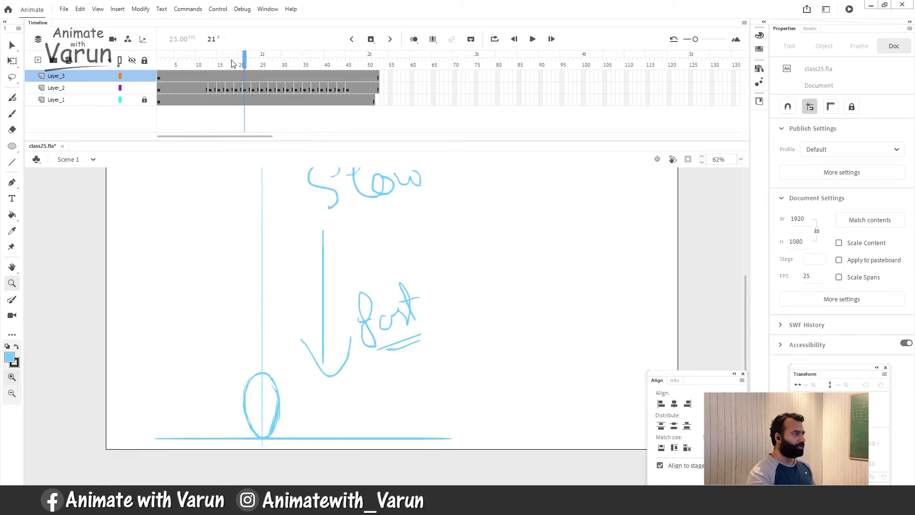
Check the rebounding ball against its neighbours with onion skinning at frame 36, then start a brushed annotation beside it
{"action": "left_click_drag", "start_coordinate": [244, 59], "coordinate": [327, 61]}
{"action": "left_click", "coordinate": [414, 39]}
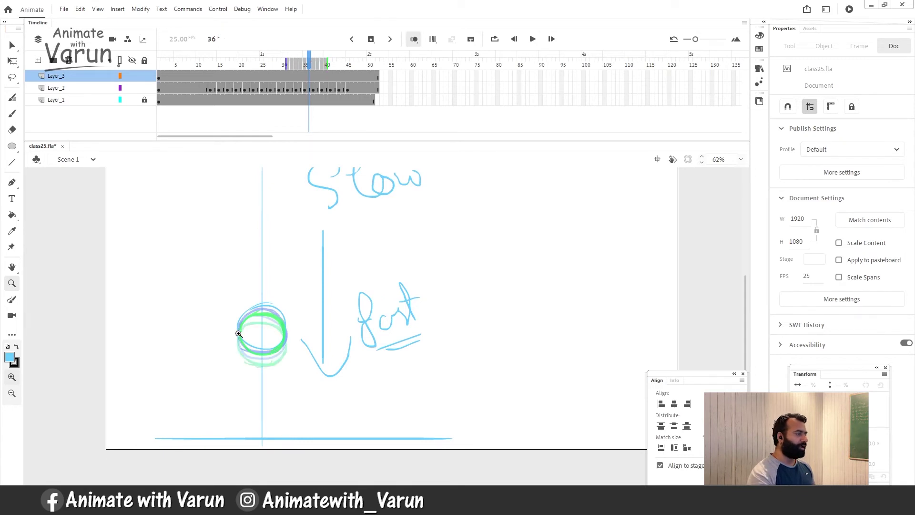
{"action": "left_click", "coordinate": [414, 39]}
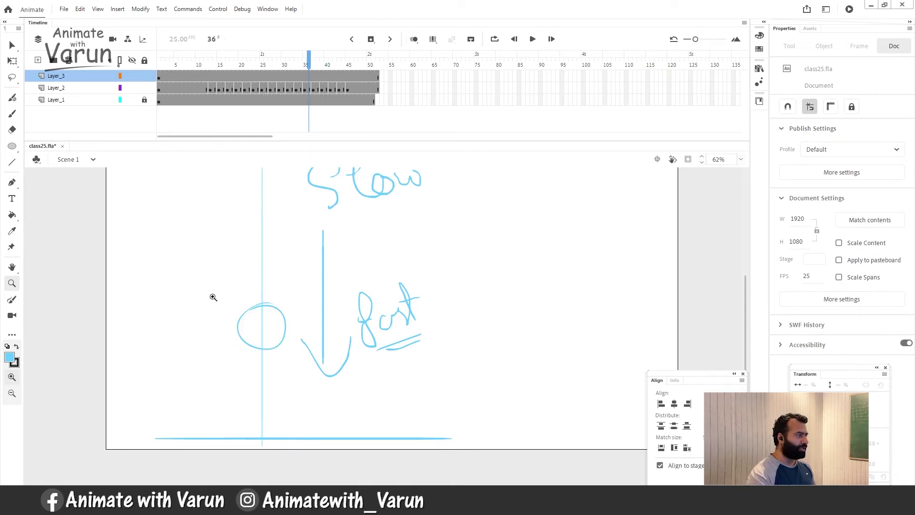
{"action": "key", "text": "b"}
{"action": "left_click_drag", "start_coordinate": [188, 287], "coordinate": [219, 305]}
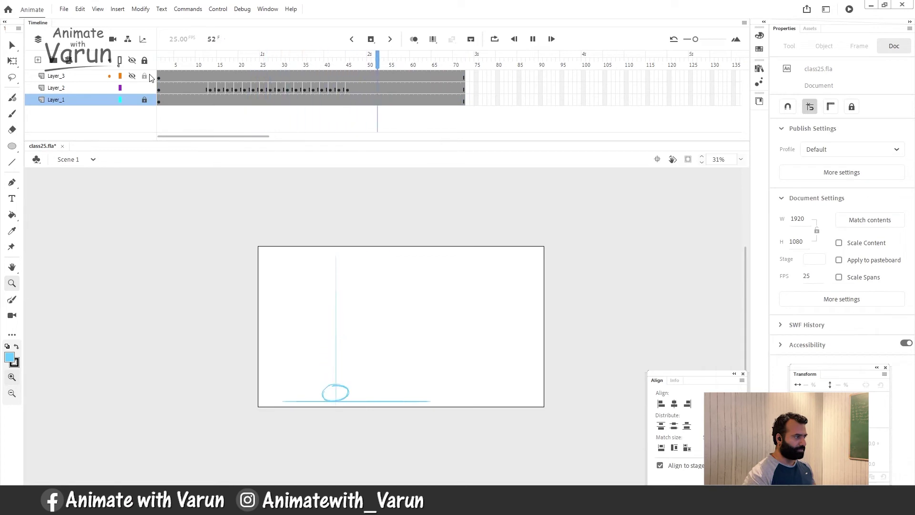
Stop the playback and copy the ball drawing from frame 36 of Layer_2
{"action": "key", "text": "Return"}
{"action": "left_click", "coordinate": [338, 360]}
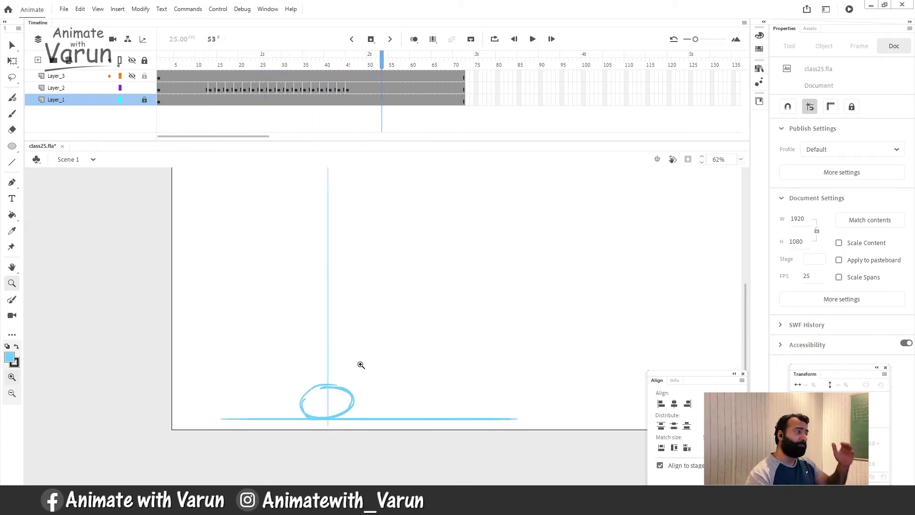
{"action": "left_click", "coordinate": [364, 58]}
{"action": "left_click_drag", "start_coordinate": [363, 58], "coordinate": [310, 70]}
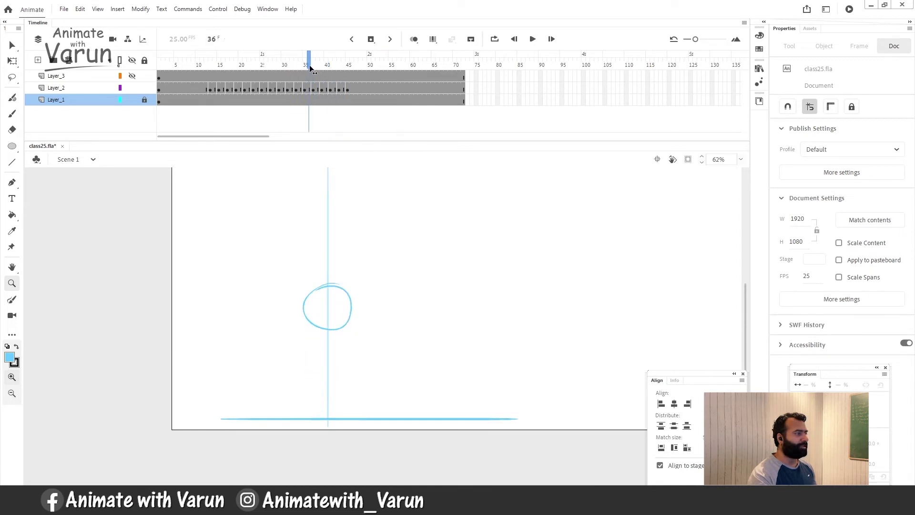
{"action": "key", "text": "v"}
{"action": "left_click_drag", "start_coordinate": [389, 275], "coordinate": [231, 352]}
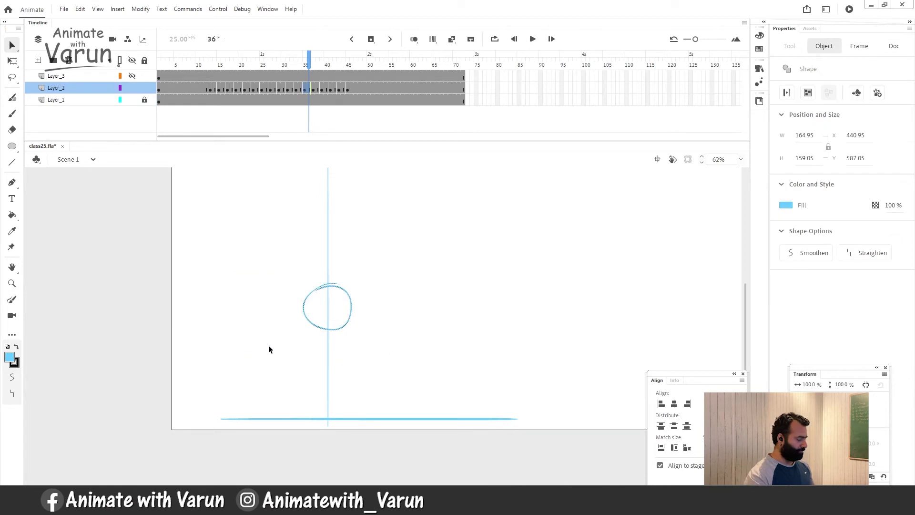
Insert a blank keyframe at frame 47 of Layer_2, paste the ball in place and lower it to about Y 811, above the ground line
{"action": "mouse_move", "coordinate": [351, 69]}
{"action": "left_mouse_down"}
{"action": "mouse_move", "coordinate": [339, 67]}
{"action": "mouse_move", "coordinate": [364, 67]}
{"action": "left_mouse_up"}
{"action": "left_click", "coordinate": [356, 90]}
{"action": "key", "text": "F7"}
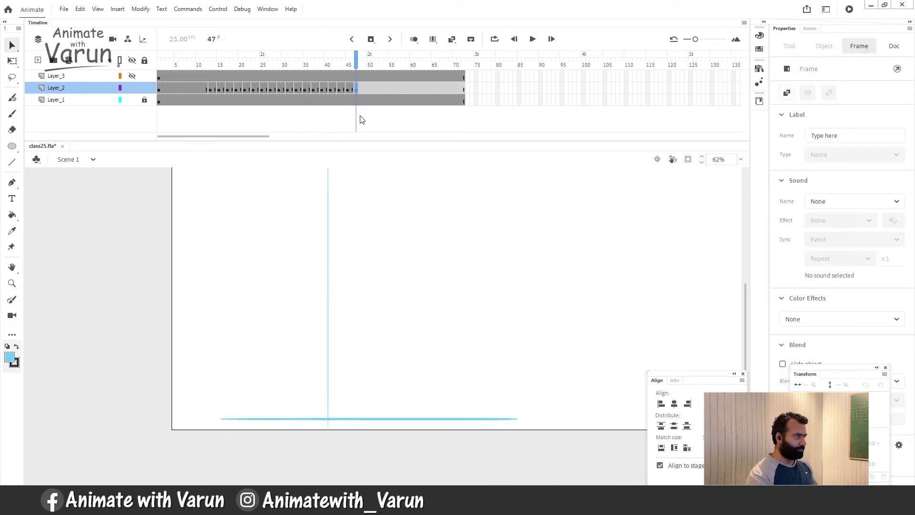
{"action": "key", "text": "ctrl+shift+v"}
{"action": "key", "text": "shift+Down"}
{"action": "key", "text": "shift+Down"}
{"action": "key", "text": "shift+Down"}
{"action": "key", "text": "shift+Down"}
{"action": "key", "text": "shift+Down"}
{"action": "key", "text": "shift+Down"}
{"action": "key", "text": "shift+Down"}
{"action": "key", "text": "shift+Down"}
{"action": "key", "text": "shift+Down"}
{"action": "key", "text": "shift+Down"}
{"action": "key", "text": "shift+Down"}
{"action": "key", "text": "shift+Down"}
{"action": "key", "text": "shift+Down"}
{"action": "key", "text": "shift+Down"}
{"action": "key", "text": "shift+Down"}
{"action": "key", "text": "shift+Down"}
{"action": "key", "text": "shift+Down"}
{"action": "key", "text": "shift+Down"}
{"action": "key", "text": "shift+Down"}
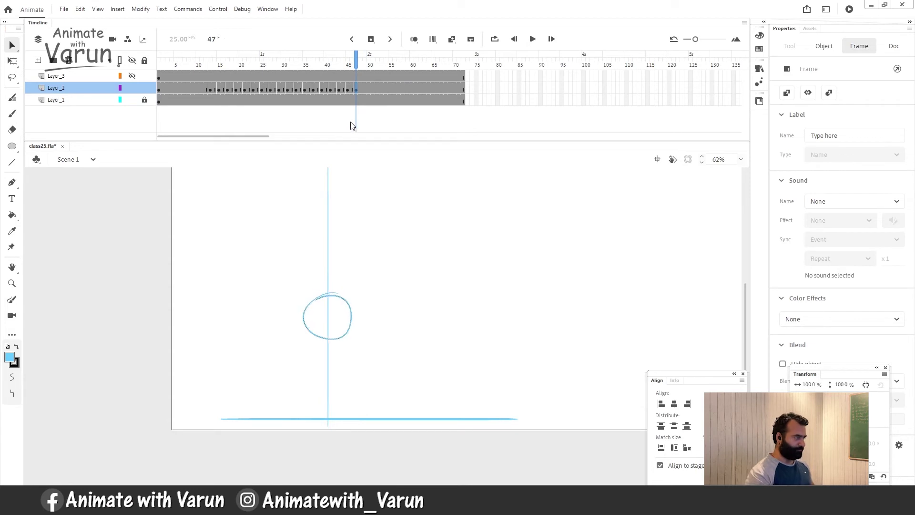
{"action": "key", "text": "shift+Down"}
{"action": "key", "text": "shift+Down"}
{"action": "key", "text": "shift+Down"}
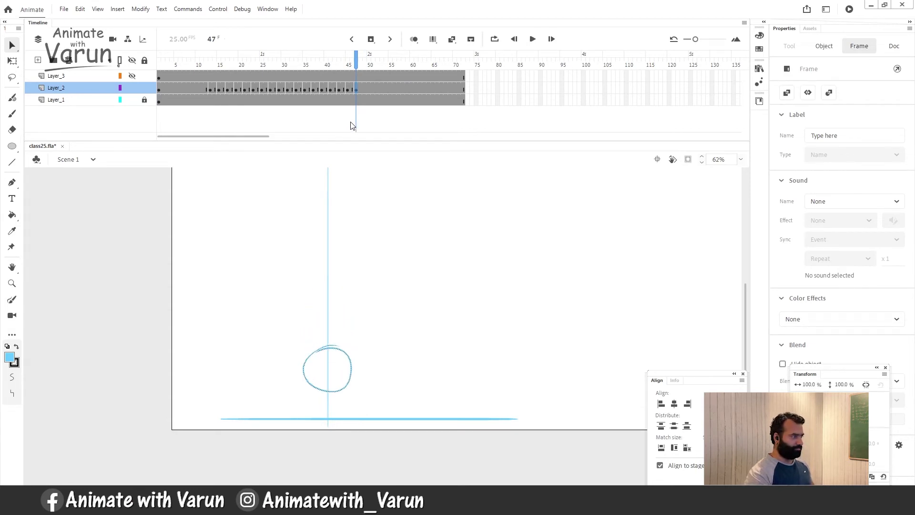
At the blank frame 46 of Layer_2, turn on onion skinning and narrow its range to frames 45 through 47
{"action": "left_click", "coordinate": [347, 58]}
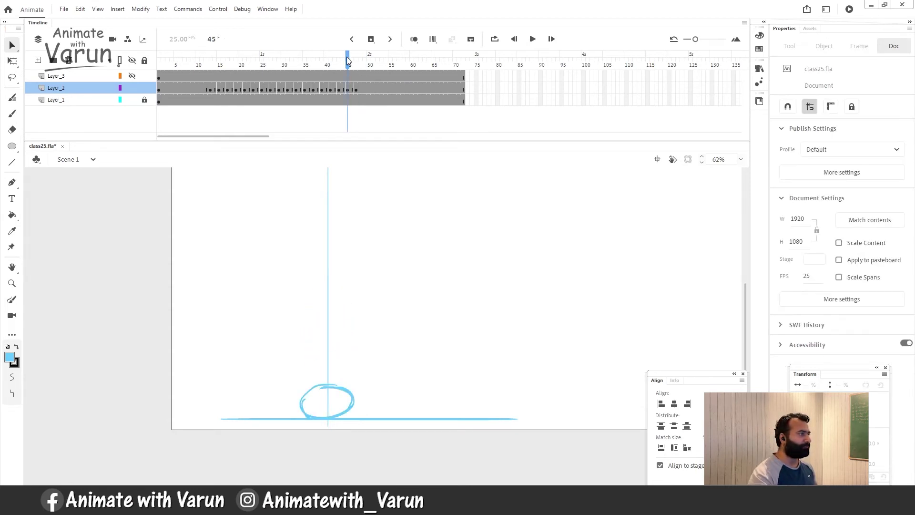
{"action": "left_click", "coordinate": [353, 89]}
{"action": "key", "text": "z"}
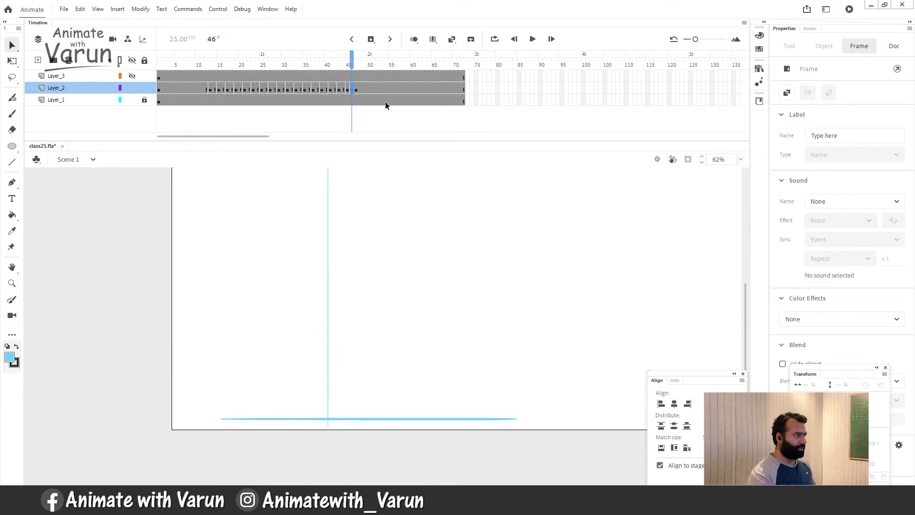
{"action": "left_click", "coordinate": [413, 39]}
{"action": "left_click", "coordinate": [353, 329]}
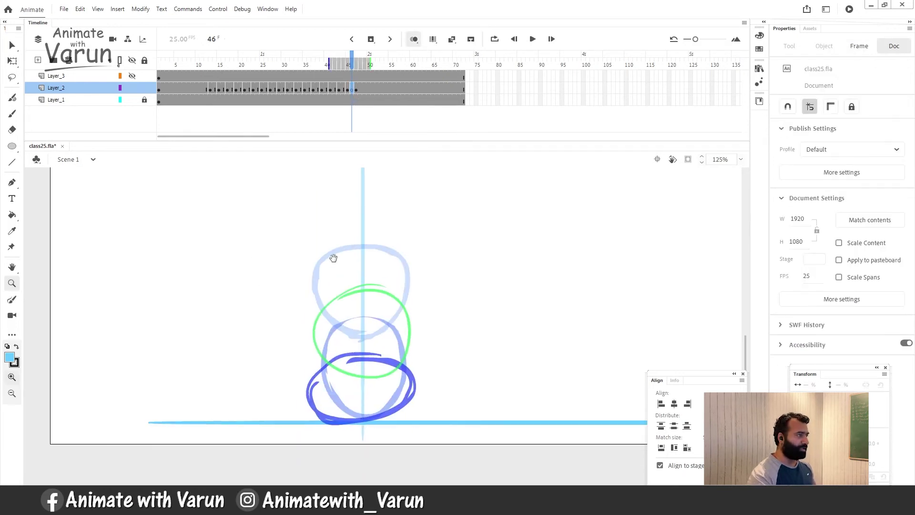
{"action": "left_click", "coordinate": [335, 69]}
{"action": "left_click_drag", "start_coordinate": [335, 70], "coordinate": [346, 73]}
{"action": "left_click", "coordinate": [368, 351]}
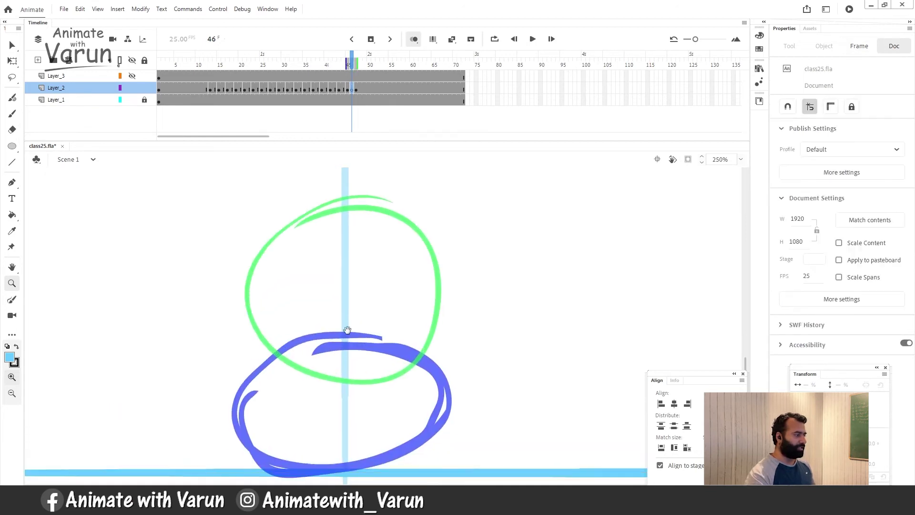
Brush the frame 46 in-between ball between the squashed ball and the raised ball, undoing unsatisfactory strokes
{"action": "key", "text": "b"}
{"action": "left_click_drag", "start_coordinate": [333, 296], "coordinate": [341, 299]}
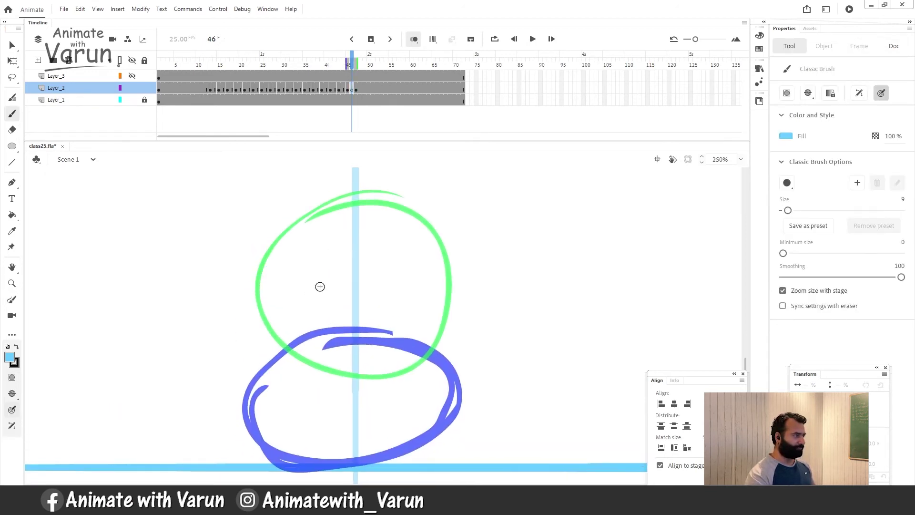
{"action": "left_click_drag", "start_coordinate": [264, 324], "coordinate": [300, 391]}
{"action": "key", "text": "ctrl+z"}
{"action": "mouse_move", "coordinate": [308, 254]}
{"action": "left_mouse_down"}
{"action": "mouse_move", "coordinate": [263, 304]}
{"action": "mouse_move", "coordinate": [269, 374]}
{"action": "mouse_move", "coordinate": [270, 281]}
{"action": "mouse_move", "coordinate": [281, 373]}
{"action": "mouse_move", "coordinate": [331, 401]}
{"action": "mouse_move", "coordinate": [418, 388]}
{"action": "mouse_move", "coordinate": [448, 339]}
{"action": "mouse_move", "coordinate": [419, 261]}
{"action": "mouse_move", "coordinate": [351, 241]}
{"action": "mouse_move", "coordinate": [292, 257]}
{"action": "mouse_move", "coordinate": [262, 288]}
{"action": "mouse_move", "coordinate": [260, 362]}
{"action": "left_mouse_up"}
{"action": "key", "text": "ctrl+z"}
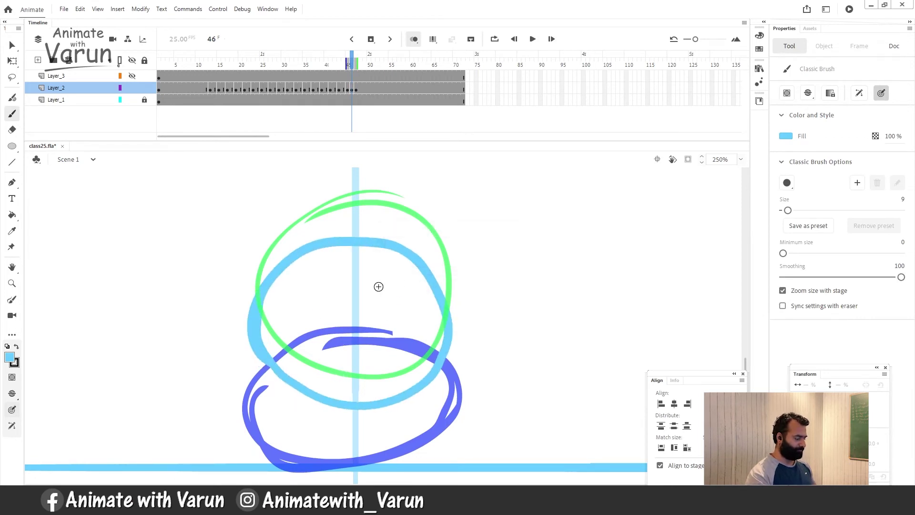
Insert a blank keyframe at frame 47 and brush a second in-between ball closer to the raised position
{"action": "key", "text": "F7"}
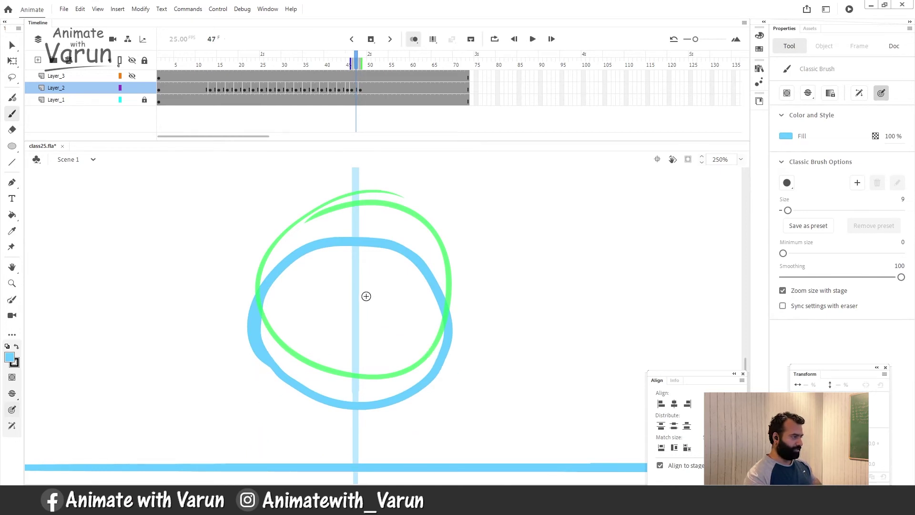
{"action": "key", "text": "F7"}
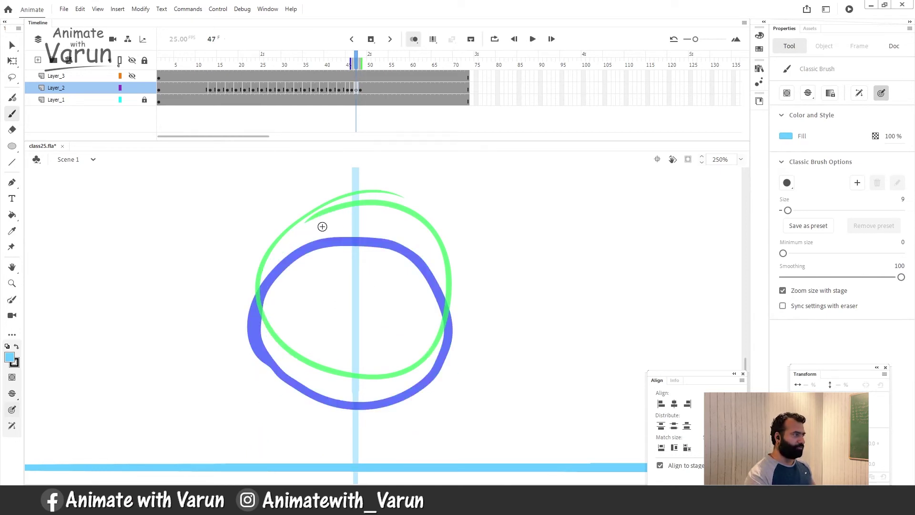
{"action": "mouse_move", "coordinate": [316, 212]}
{"action": "left_mouse_down"}
{"action": "mouse_move", "coordinate": [258, 283]}
{"action": "mouse_move", "coordinate": [266, 334]}
{"action": "mouse_move", "coordinate": [331, 218]}
{"action": "mouse_move", "coordinate": [277, 255]}
{"action": "mouse_move", "coordinate": [258, 311]}
{"action": "mouse_move", "coordinate": [277, 349]}
{"action": "mouse_move", "coordinate": [314, 374]}
{"action": "mouse_move", "coordinate": [351, 382]}
{"action": "mouse_move", "coordinate": [395, 376]}
{"action": "mouse_move", "coordinate": [430, 353]}
{"action": "mouse_move", "coordinate": [448, 291]}
{"action": "mouse_move", "coordinate": [414, 240]}
{"action": "mouse_move", "coordinate": [349, 219]}
{"action": "mouse_move", "coordinate": [301, 237]}
{"action": "mouse_move", "coordinate": [264, 290]}
{"action": "mouse_move", "coordinate": [265, 333]}
{"action": "mouse_move", "coordinate": [297, 368]}
{"action": "mouse_move", "coordinate": [379, 384]}
{"action": "mouse_move", "coordinate": [411, 373]}
{"action": "mouse_move", "coordinate": [439, 343]}
{"action": "mouse_move", "coordinate": [448, 299]}
{"action": "left_mouse_up"}
{"action": "key", "text": "ctrl+z"}
Add a blank keyframe at frame 48, brush a third in-between almost at the raised ball, and turn off onion skinning
{"action": "key", "text": "F7"}
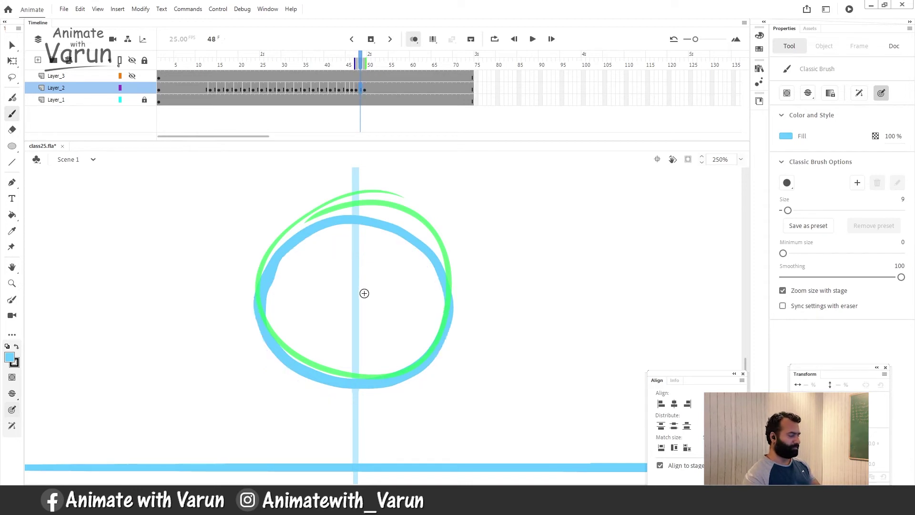
{"action": "mouse_move", "coordinate": [345, 212]}
{"action": "left_mouse_down"}
{"action": "mouse_move", "coordinate": [290, 231]}
{"action": "mouse_move", "coordinate": [256, 305]}
{"action": "mouse_move", "coordinate": [297, 365]}
{"action": "mouse_move", "coordinate": [354, 381]}
{"action": "mouse_move", "coordinate": [413, 368]}
{"action": "mouse_move", "coordinate": [444, 325]}
{"action": "mouse_move", "coordinate": [446, 268]}
{"action": "mouse_move", "coordinate": [379, 212]}
{"action": "mouse_move", "coordinate": [296, 228]}
{"action": "left_mouse_up"}
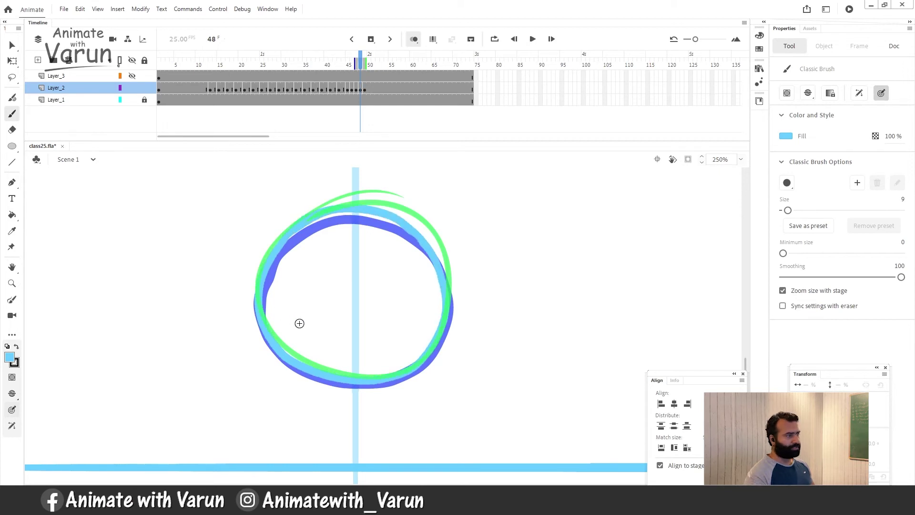
{"action": "left_click", "coordinate": [414, 41]}
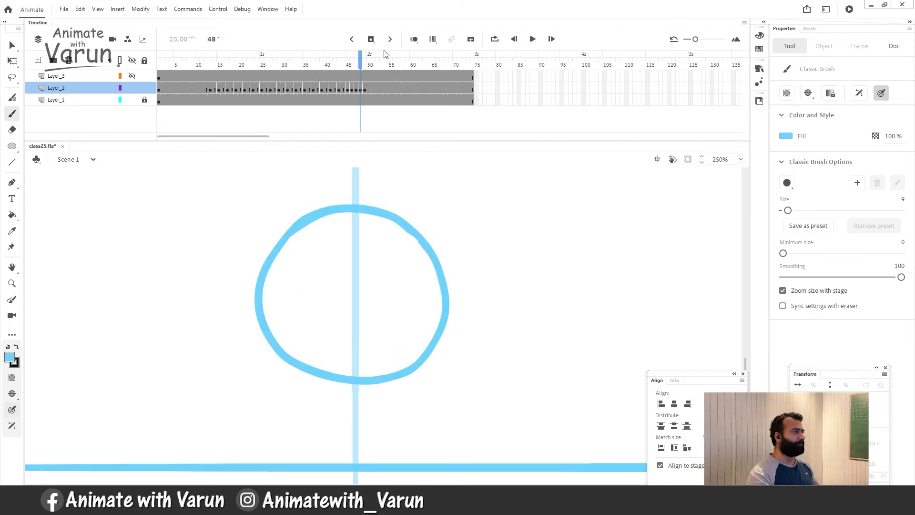
Insert one hold frame after each drawing from frame 45 so the raised ball starts at frame 53
{"action": "left_click", "coordinate": [348, 61]}
{"action": "key", "text": "F5"}
{"action": "left_click", "coordinate": [357, 65]}
{"action": "key", "text": "F5"}
{"action": "left_click", "coordinate": [364, 65]}
{"action": "key", "text": "F5"}
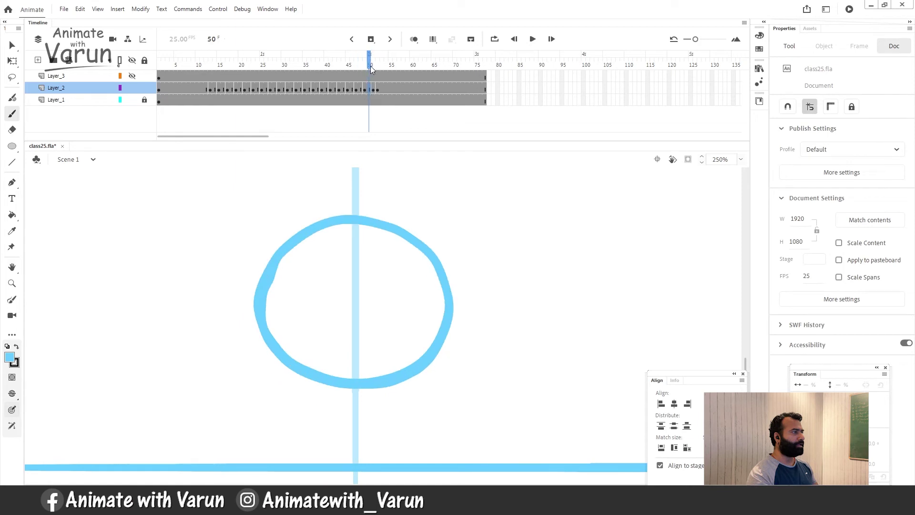
{"action": "key", "text": "F6"}
{"action": "mouse_move", "coordinate": [373, 64]}
{"action": "left_mouse_down"}
{"action": "mouse_move", "coordinate": [321, 65]}
{"action": "mouse_move", "coordinate": [392, 65]}
{"action": "mouse_move", "coordinate": [382, 65]}
{"action": "left_mouse_up"}
Copy the raised ball from frame 53 and paste it in place on a new blank keyframe at frame 57
{"action": "key", "text": "v"}
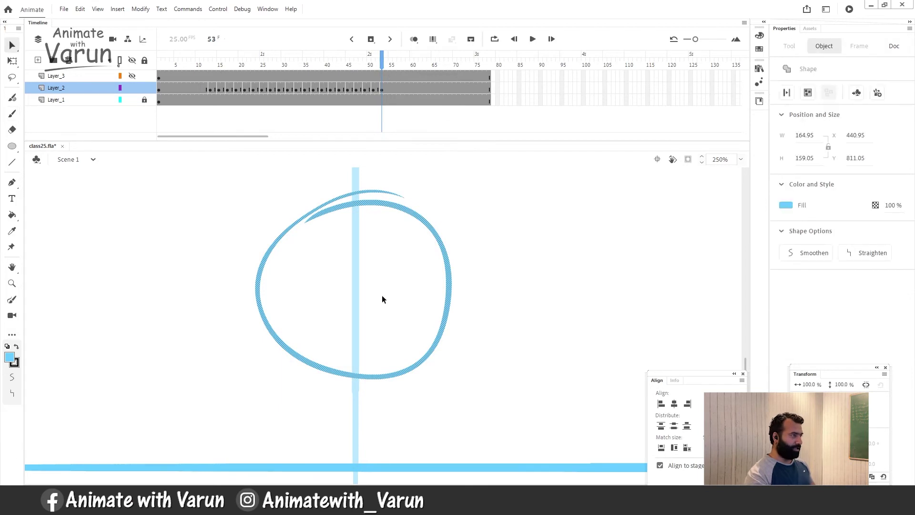
{"action": "left_click", "coordinate": [443, 252]}
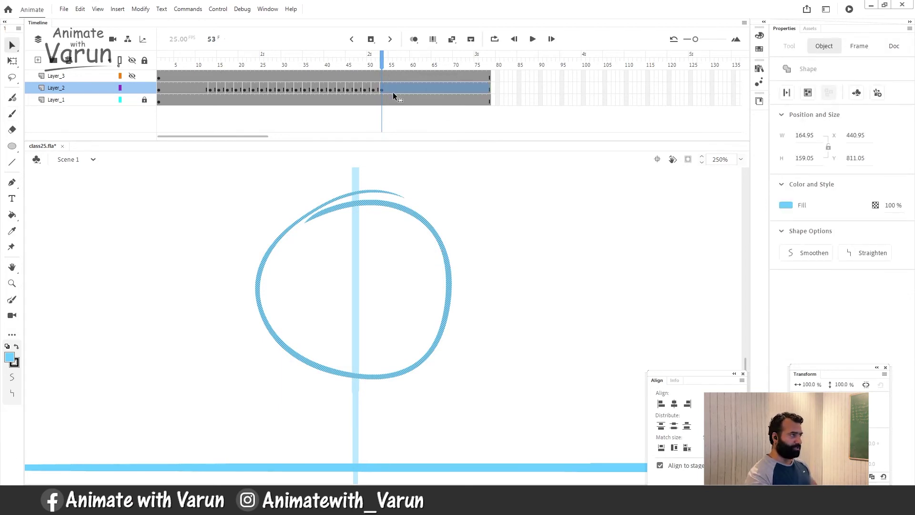
{"action": "left_click_drag", "start_coordinate": [392, 93], "coordinate": [397, 96]}
{"action": "key", "text": "ctrl+z"}
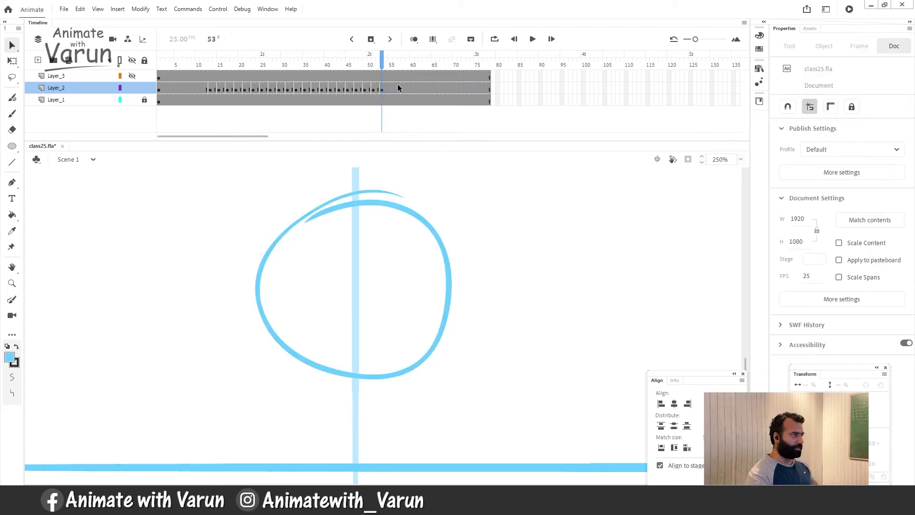
{"action": "left_click", "coordinate": [397, 88]}
{"action": "key", "text": "F7"}
{"action": "key", "text": "ctrl+shift+v"}
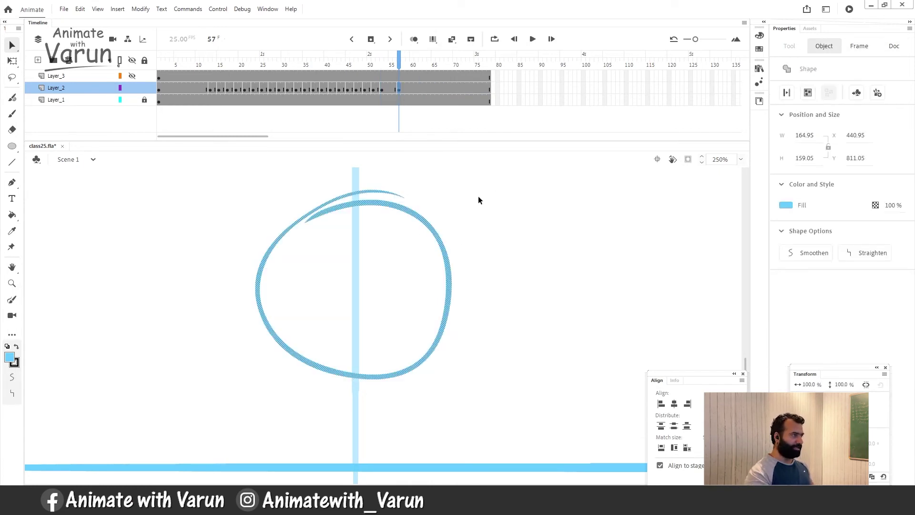
Move the frame 57 ball down to Y 887.05 so it rests on the ground line, and scrub frames 53 to 57 to check
{"action": "left_click_drag", "start_coordinate": [501, 174], "coordinate": [126, 397]}
{"action": "key", "text": "Down"}
{"action": "key", "text": "Down"}
{"action": "key", "text": "Down"}
{"action": "key", "text": "Down"}
{"action": "key", "text": "Down"}
{"action": "key", "text": "Down"}
{"action": "key", "text": "Down"}
{"action": "key", "text": "Down"}
{"action": "key", "text": "Down"}
{"action": "key", "text": "Down"}
{"action": "key", "text": "Down"}
{"action": "key", "text": "Down"}
{"action": "key", "text": "Down"}
{"action": "key", "text": "Down"}
{"action": "key", "text": "Down"}
{"action": "key", "text": "Down"}
{"action": "key", "text": "Down"}
{"action": "key", "text": "Down"}
{"action": "key", "text": "Down"}
{"action": "key", "text": "Down"}
{"action": "key", "text": "Down"}
{"action": "key", "text": "Down"}
{"action": "key", "text": "Down"}
{"action": "key", "text": "Down"}
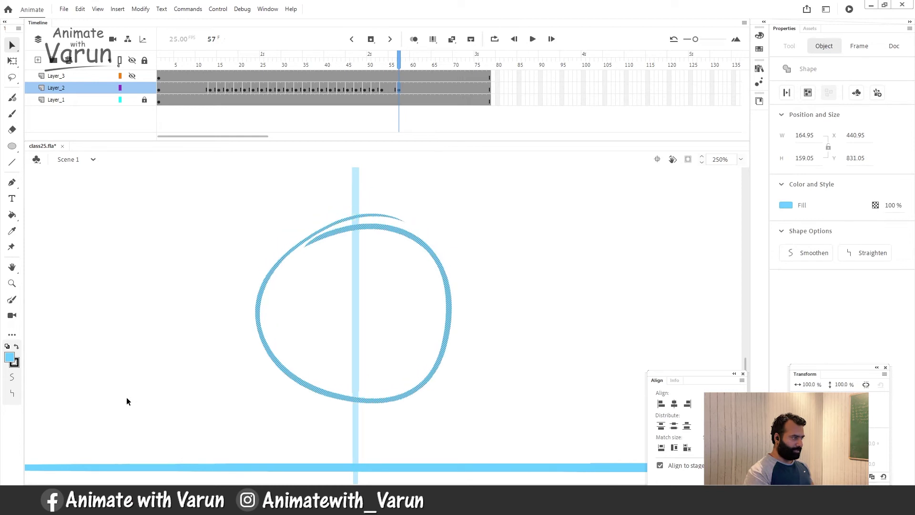
{"action": "key", "text": "Down"}
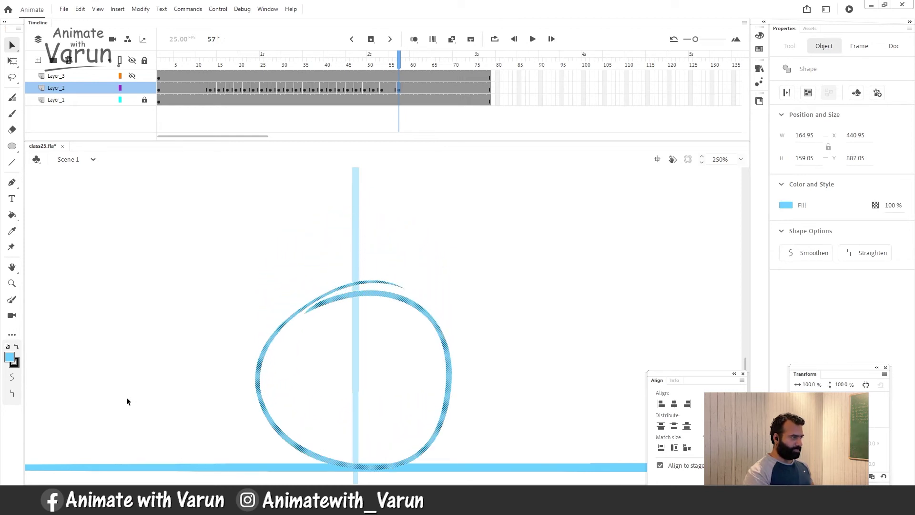
{"action": "left_click", "coordinate": [381, 64]}
{"action": "left_click_drag", "start_coordinate": [381, 65], "coordinate": [400, 65]}
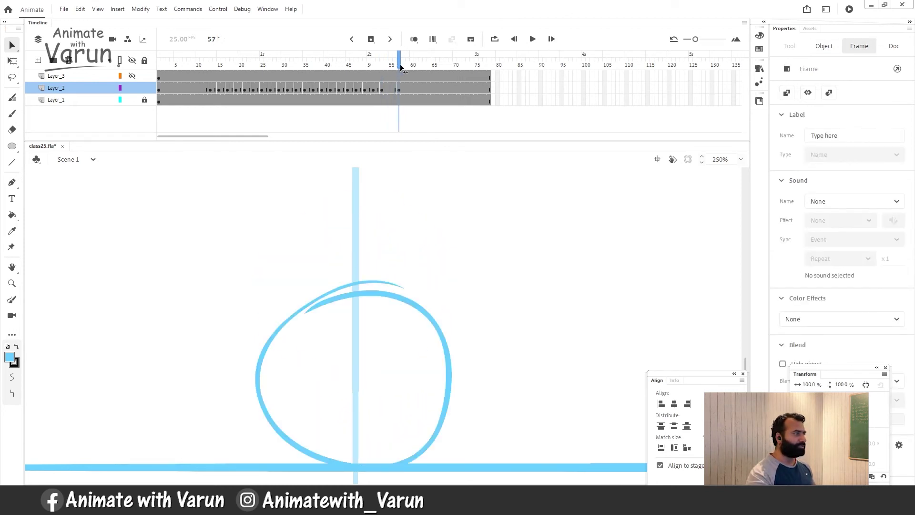
Clear the ball from frame 55 of Layer_2 and turn on onion skinning with its range extended to frame 57
{"action": "left_click", "coordinate": [390, 90]}
{"action": "key", "text": "Delete"}
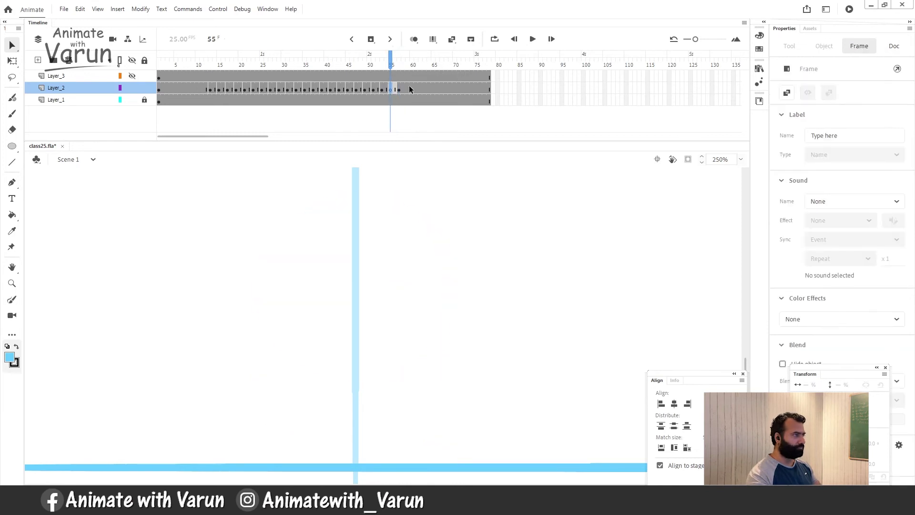
{"action": "left_click", "coordinate": [414, 39]}
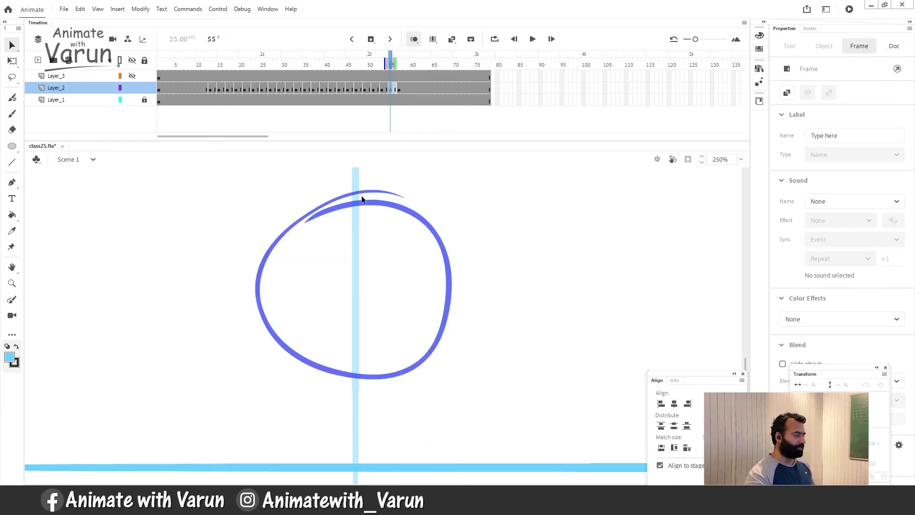
{"action": "left_click_drag", "start_coordinate": [394, 62], "coordinate": [400, 63]}
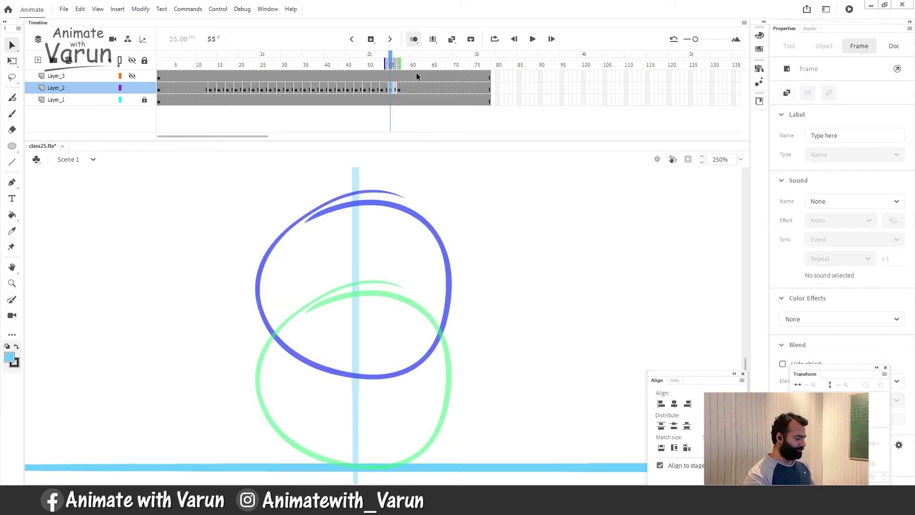
{"action": "key", "text": "b"}
{"action": "mouse_move", "coordinate": [309, 249]}
{"action": "left_mouse_down"}
{"action": "mouse_move", "coordinate": [272, 310]}
{"action": "mouse_move", "coordinate": [260, 306]}
{"action": "mouse_move", "coordinate": [269, 355]}
{"action": "mouse_move", "coordinate": [308, 391]}
{"action": "mouse_move", "coordinate": [288, 274]}
{"action": "mouse_move", "coordinate": [266, 355]}
{"action": "mouse_move", "coordinate": [301, 397]}
{"action": "mouse_move", "coordinate": [365, 413]}
{"action": "mouse_move", "coordinate": [439, 349]}
{"action": "left_mouse_up"}
{"action": "key", "text": "ctrl+z"}
{"action": "key", "text": "ctrl+z"}
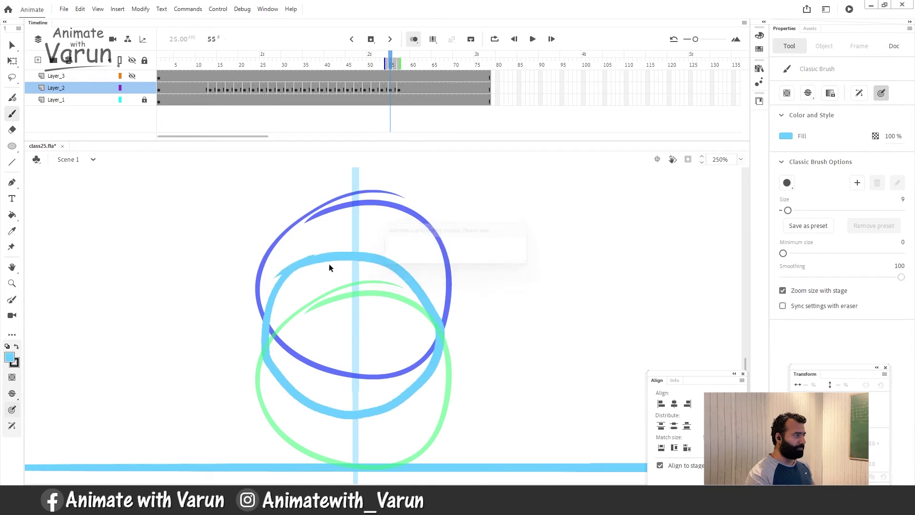
{"action": "key", "text": "ctrl+z"}
{"action": "mouse_move", "coordinate": [320, 249]}
{"action": "left_mouse_down"}
{"action": "mouse_move", "coordinate": [258, 355]}
{"action": "mouse_move", "coordinate": [346, 424]}
{"action": "mouse_move", "coordinate": [448, 370]}
{"action": "mouse_move", "coordinate": [395, 270]}
{"action": "mouse_move", "coordinate": [275, 271]}
{"action": "left_mouse_up"}
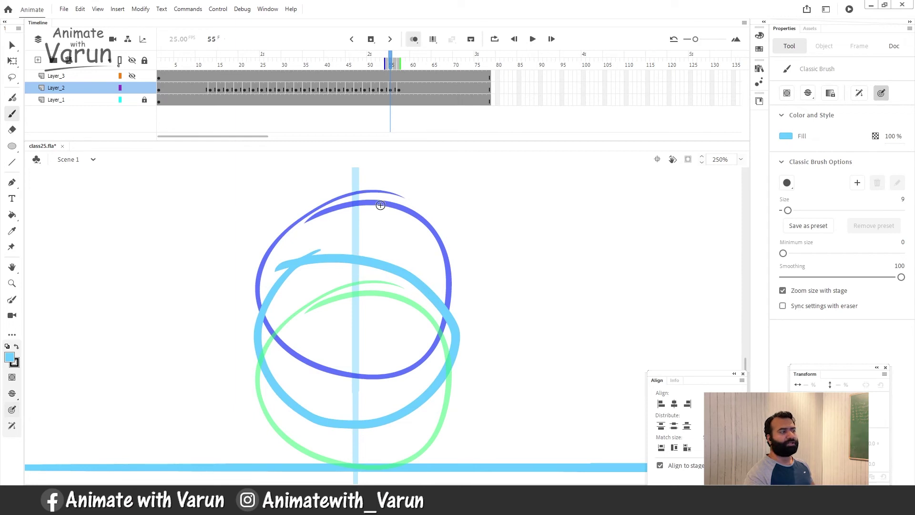
{"action": "key", "text": "ctrl+z"}
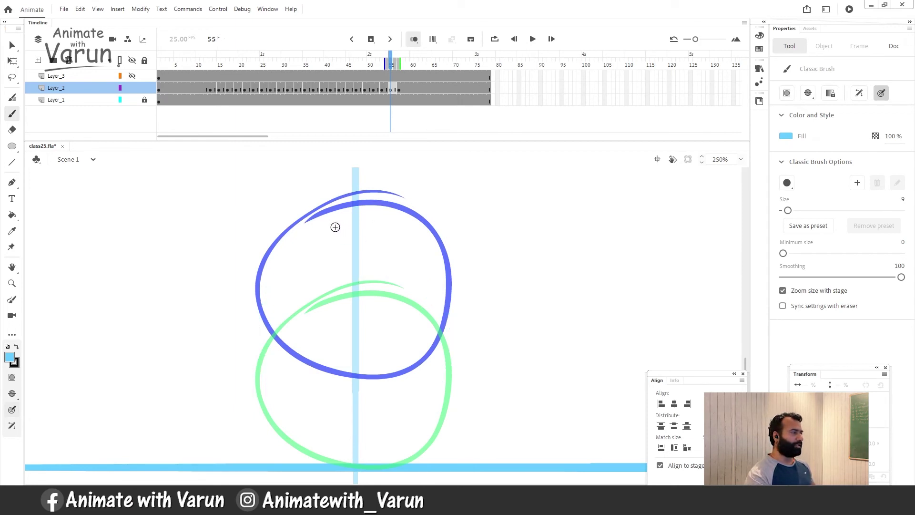
Draw the in-between ball on frame 55 just below the upper onion-skin outline with the Classic Brush, and thin its thick upper line with the Eraser
{"action": "mouse_move", "coordinate": [328, 228]}
{"action": "left_mouse_down"}
{"action": "mouse_move", "coordinate": [310, 237]}
{"action": "mouse_move", "coordinate": [272, 275]}
{"action": "left_mouse_up"}
{"action": "left_click_drag", "start_coordinate": [307, 389], "coordinate": [383, 396]}
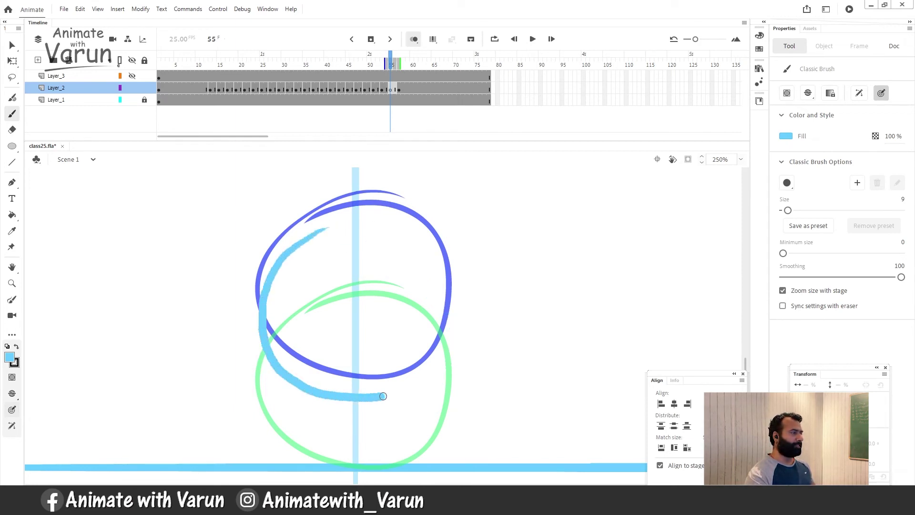
{"action": "mouse_move", "coordinate": [439, 293]}
{"action": "left_mouse_down"}
{"action": "mouse_move", "coordinate": [405, 257]}
{"action": "mouse_move", "coordinate": [311, 242]}
{"action": "left_mouse_up"}
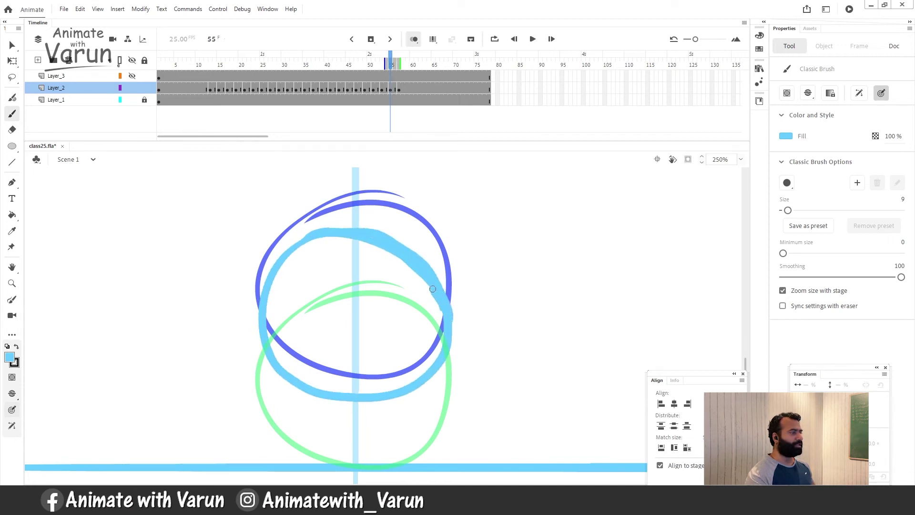
{"action": "key", "text": "e"}
{"action": "mouse_move", "coordinate": [292, 267]}
{"action": "left_mouse_down"}
{"action": "mouse_move", "coordinate": [325, 247]}
{"action": "mouse_move", "coordinate": [362, 246]}
{"action": "mouse_move", "coordinate": [401, 261]}
{"action": "mouse_move", "coordinate": [421, 281]}
{"action": "mouse_move", "coordinate": [441, 346]}
{"action": "left_mouse_up"}
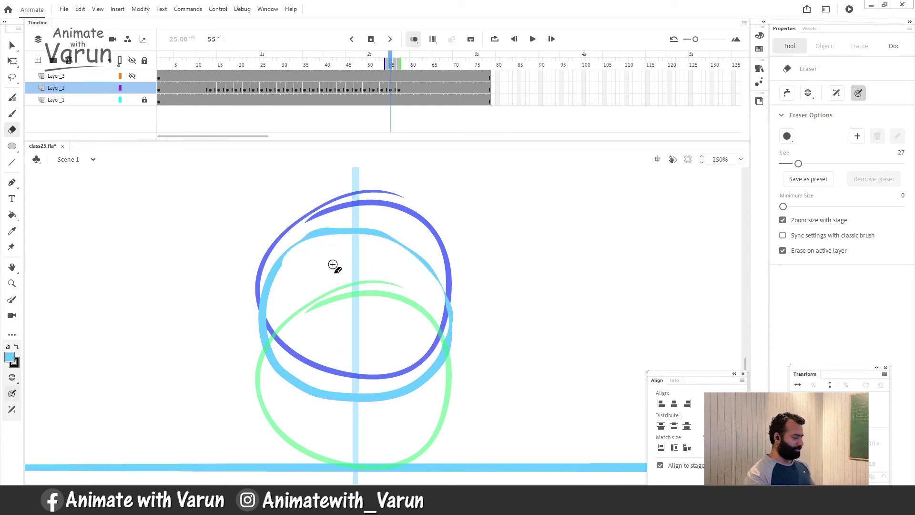
{"action": "key", "text": "b"}
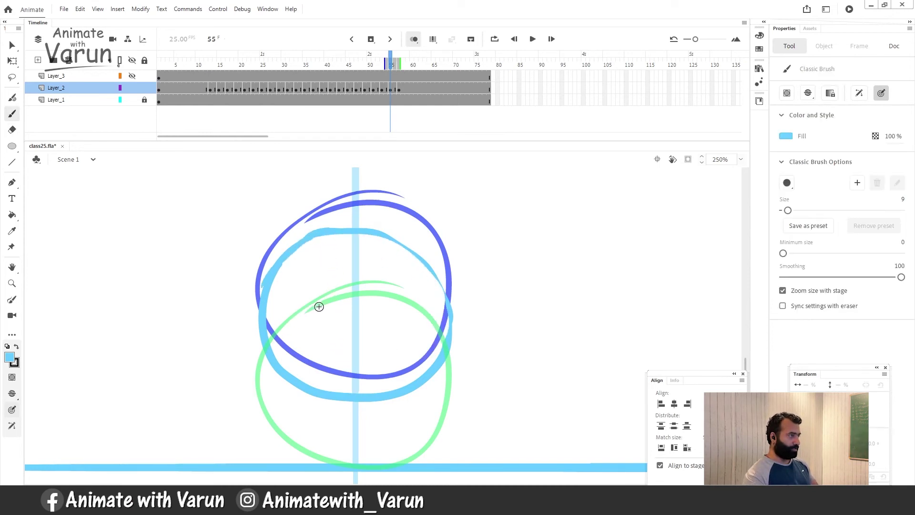
Draw the in-between ball on frame 56, slightly lower than the frame 55 outline, keeping the ground-level ball on frame 57
{"action": "key", "text": "."}
{"action": "scroll", "coordinate": [339, 244], "scroll_direction": "down", "scroll_amount": 1}
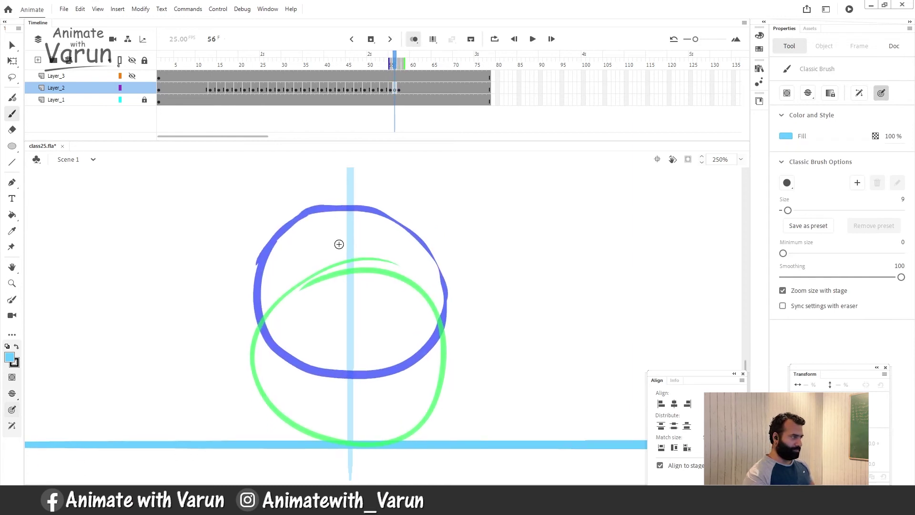
{"action": "mouse_move", "coordinate": [306, 230]}
{"action": "left_mouse_down"}
{"action": "mouse_move", "coordinate": [274, 260]}
{"action": "mouse_move", "coordinate": [256, 314]}
{"action": "left_mouse_up"}
{"action": "mouse_move", "coordinate": [286, 376]}
{"action": "left_mouse_down"}
{"action": "mouse_move", "coordinate": [364, 392]}
{"action": "mouse_move", "coordinate": [402, 384]}
{"action": "mouse_move", "coordinate": [435, 357]}
{"action": "left_mouse_up"}
{"action": "mouse_move", "coordinate": [436, 286]}
{"action": "left_mouse_down"}
{"action": "mouse_move", "coordinate": [411, 254]}
{"action": "mouse_move", "coordinate": [373, 231]}
{"action": "left_mouse_up"}
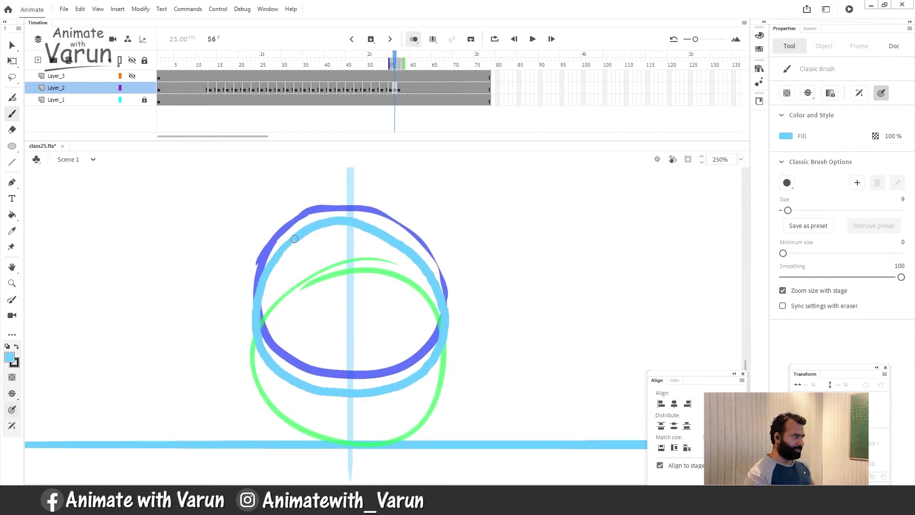
{"action": "left_click_drag", "start_coordinate": [294, 238], "coordinate": [257, 295]}
{"action": "key", "text": "F7"}
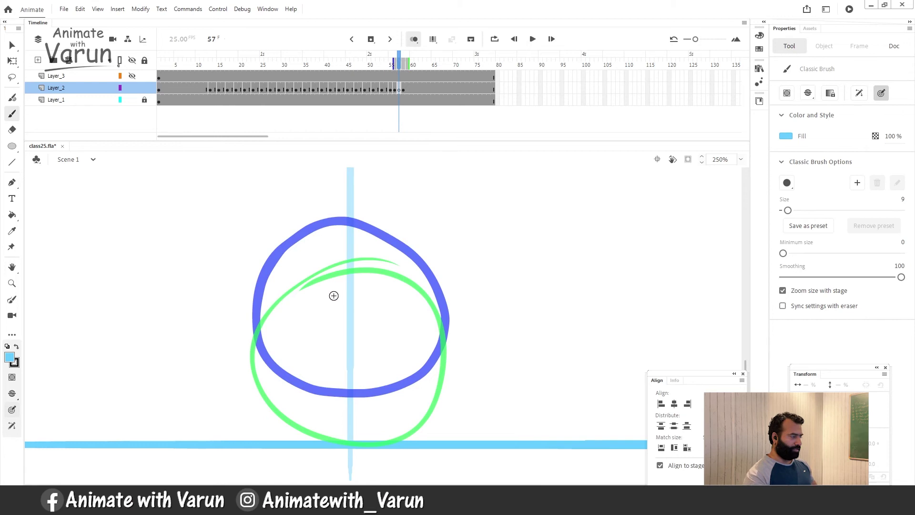
{"action": "key", "text": "shift+F5"}
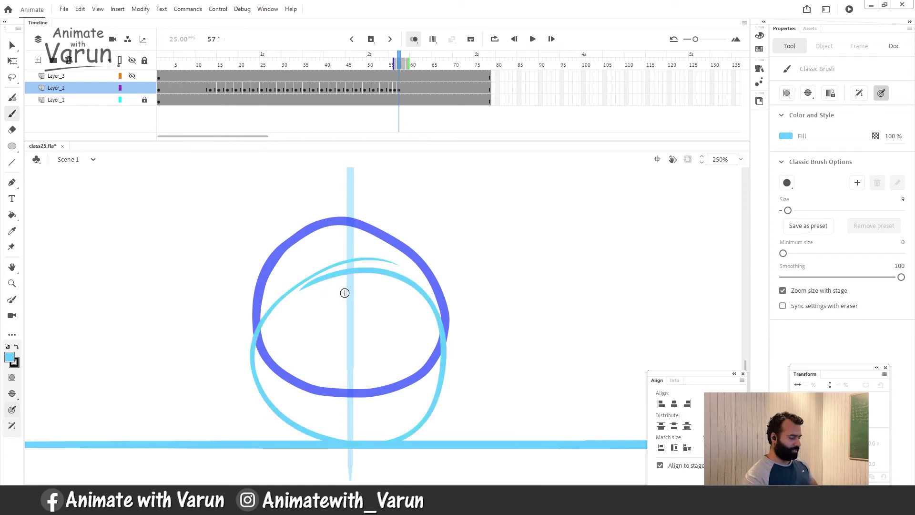
Squash the ball on a new keyframe at frame 58 to W 171.4 and H 154.25, moved down to Y 891.5 on the ground line
{"action": "key", "text": "period"}
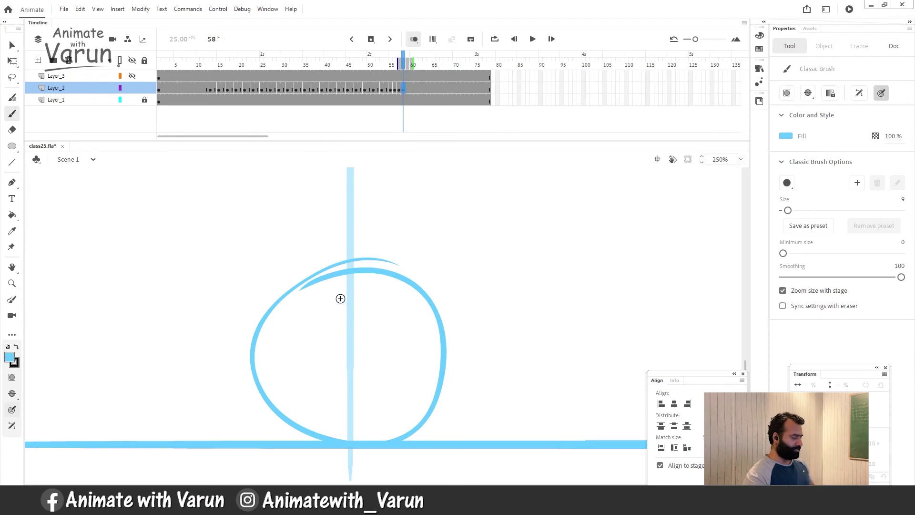
{"action": "key", "text": "v"}
{"action": "mouse_move", "coordinate": [514, 243]}
{"action": "left_mouse_down"}
{"action": "mouse_move", "coordinate": [186, 439]}
{"action": "mouse_move", "coordinate": [173, 462]}
{"action": "left_mouse_up"}
{"action": "key", "text": "q"}
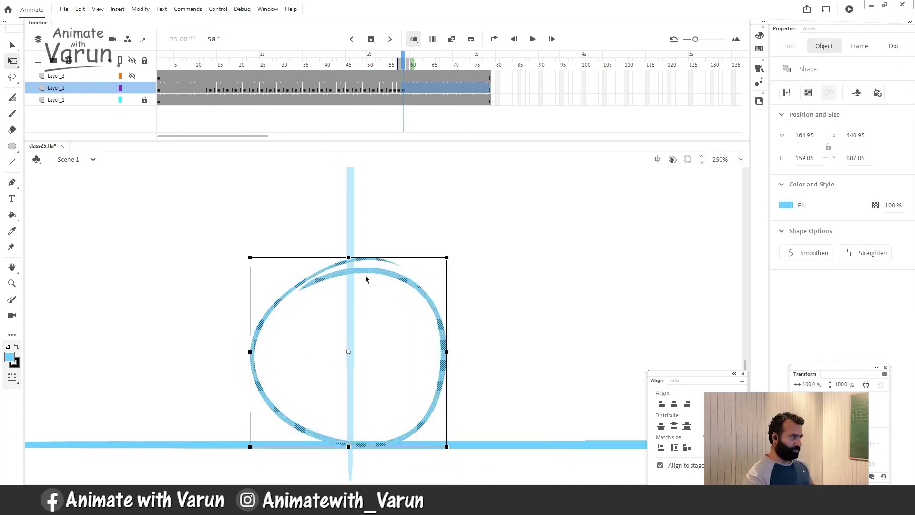
{"action": "left_click_drag", "start_coordinate": [348, 258], "coordinate": [347, 260]}
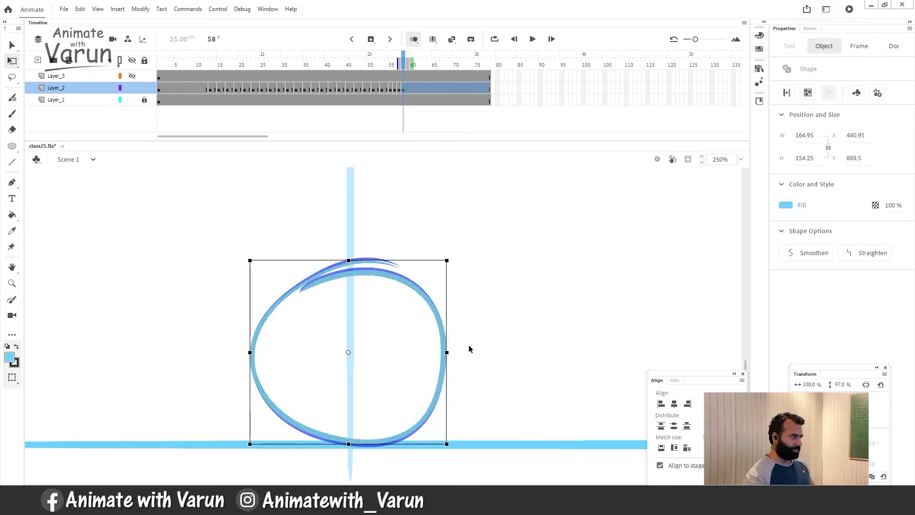
{"action": "left_click_drag", "start_coordinate": [449, 353], "coordinate": [453, 352]}
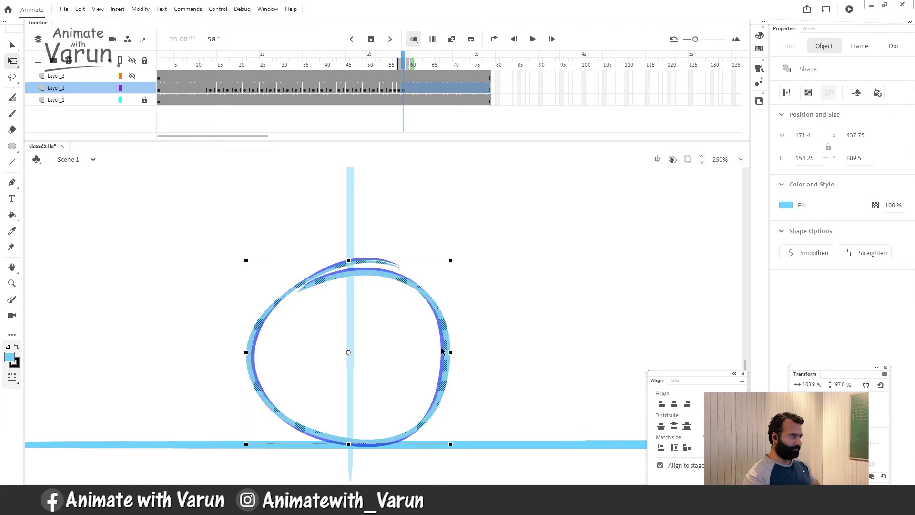
{"action": "key", "text": "Down"}
{"action": "key", "text": "Down"}
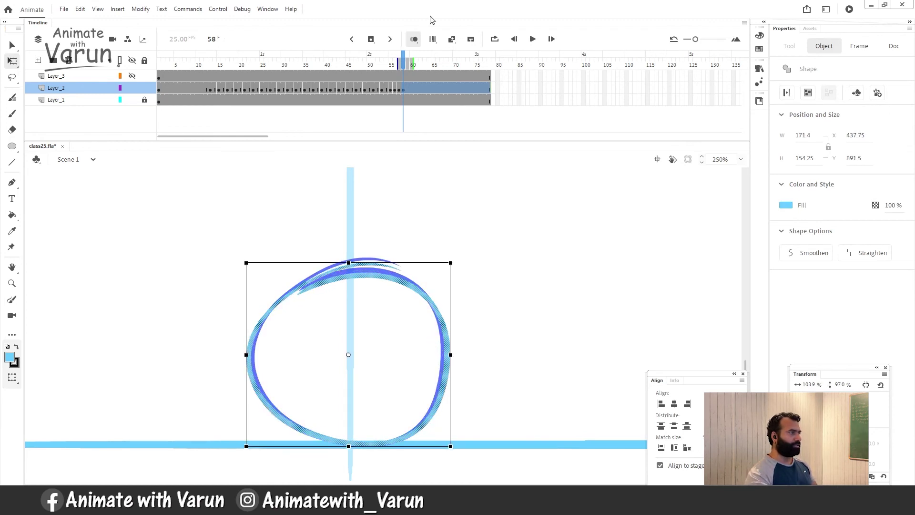
Squash the ball further on a new keyframe at frame 59 to W 175.4 and H 149.45, comparing it with onion skinning
{"action": "left_click", "coordinate": [404, 65]}
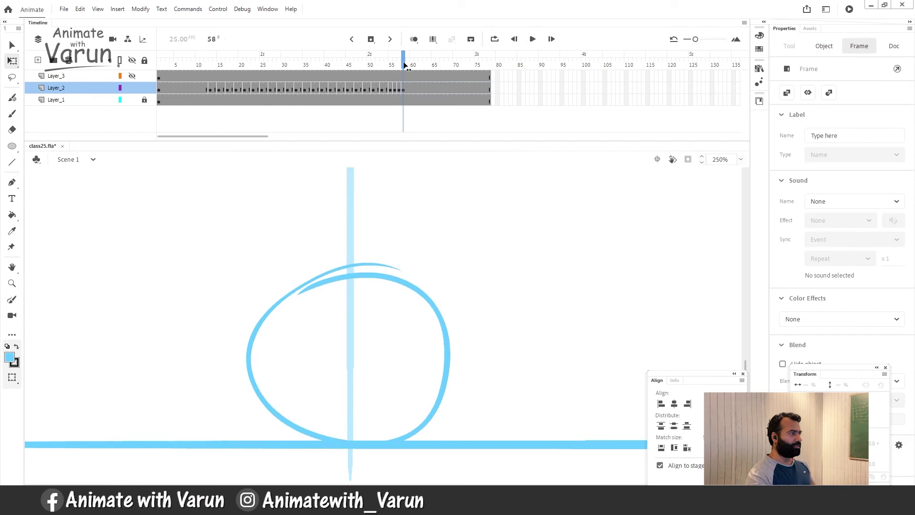
{"action": "left_click", "coordinate": [399, 88]}
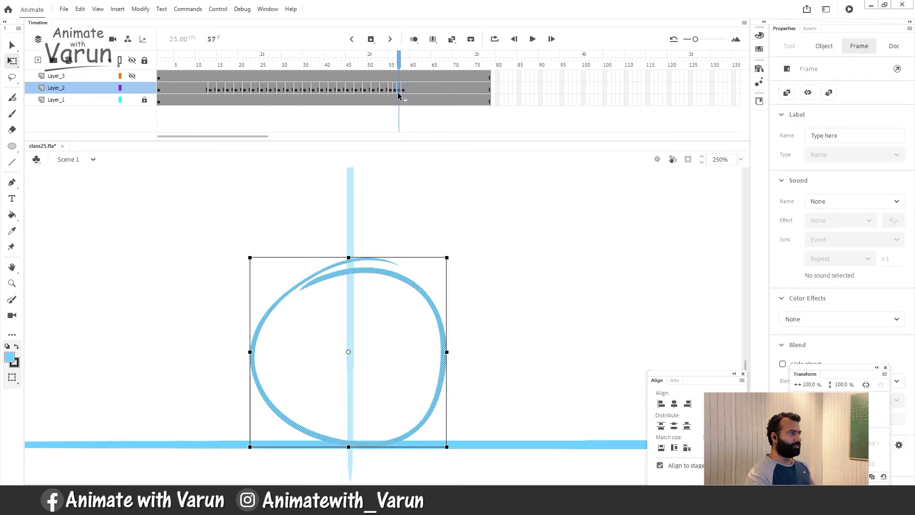
{"action": "left_click", "coordinate": [404, 87]}
{"action": "left_click", "coordinate": [409, 88]}
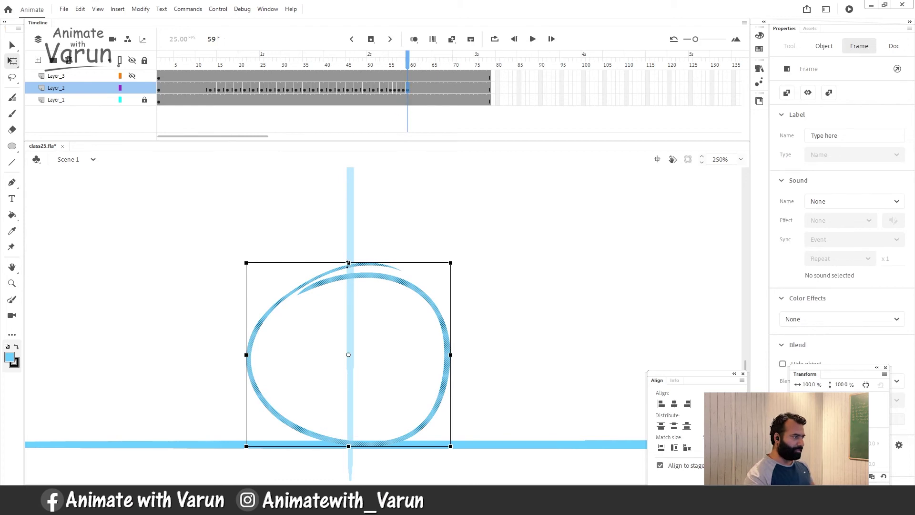
{"action": "left_click_drag", "start_coordinate": [348, 264], "coordinate": [348, 267]}
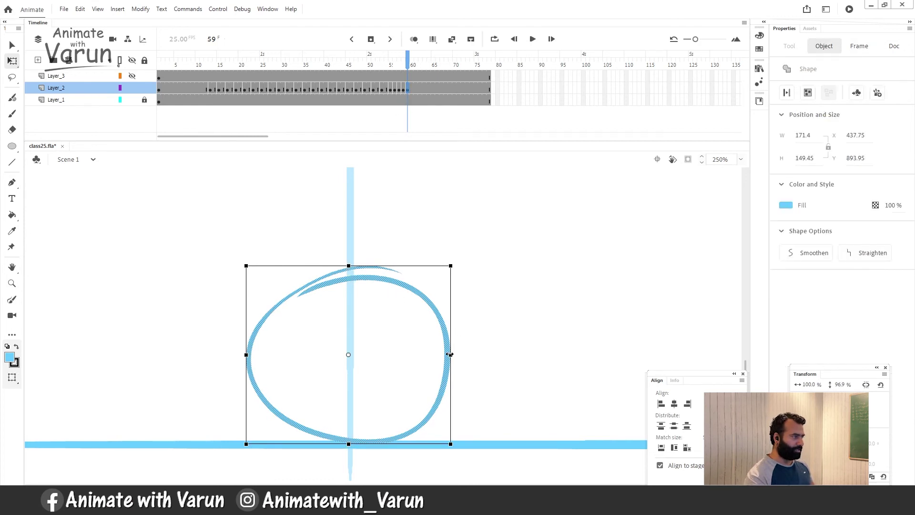
{"action": "left_click_drag", "start_coordinate": [449, 355], "coordinate": [453, 355]}
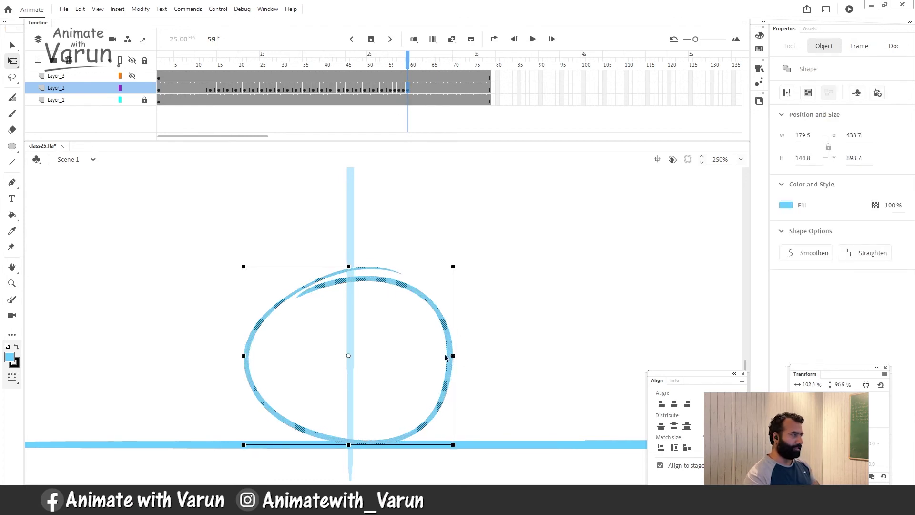
{"action": "left_click", "coordinate": [414, 39]}
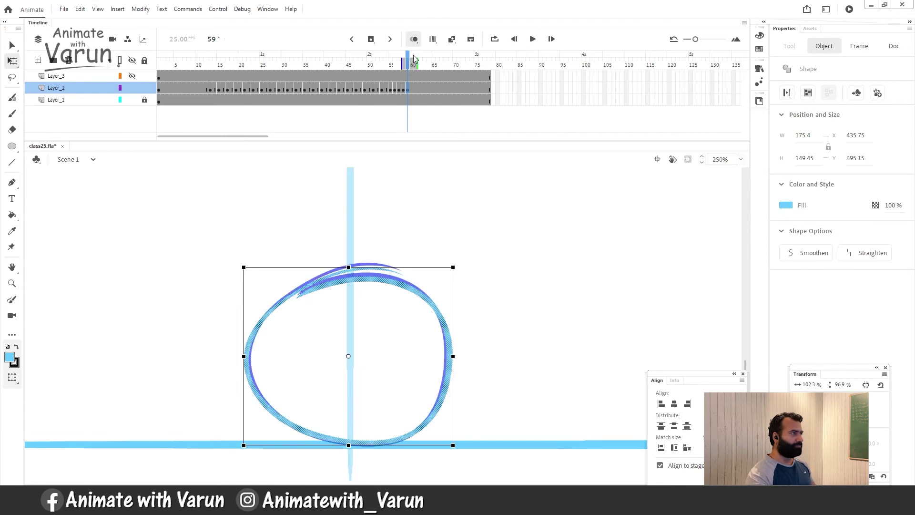
{"action": "left_click", "coordinate": [414, 40]}
Scrub over the squash frames and copy the unsquashed ball from frame 57 to frame 60 of Layer_2
{"action": "left_click_drag", "start_coordinate": [409, 66], "coordinate": [401, 66]}
{"action": "left_click", "coordinate": [399, 93]}
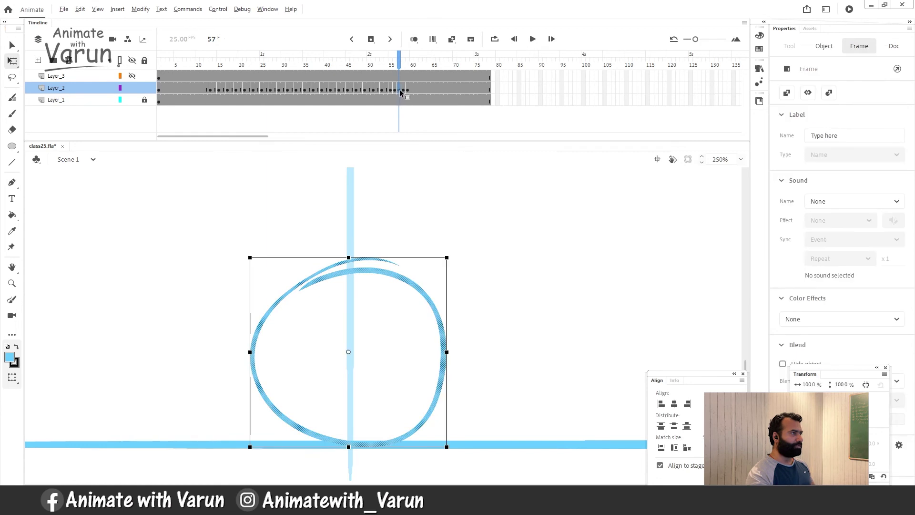
{"action": "left_click", "coordinate": [412, 92]}
Insert one hold frame after each drawing from frame 55 so the final ball starts at frame 65
{"action": "left_click_drag", "start_coordinate": [417, 64], "coordinate": [197, 65]}
{"action": "key", "text": "F5"}
{"action": "key", "text": "F5"}
{"action": "left_click", "coordinate": [413, 63]}
{"action": "key", "text": "F5"}
{"action": "left_click", "coordinate": [421, 64]}
{"action": "key", "text": "F5"}
{"action": "key", "text": "F5"}
Zoom out to 62% and play the bounce animation on the stage
{"action": "key", "text": "z"}
{"action": "left_click", "coordinate": [330, 337], "text": "alt"}
{"action": "left_click", "coordinate": [370, 351], "text": "alt"}
{"action": "left_click_drag", "start_coordinate": [469, 259], "coordinate": [388, 391]}
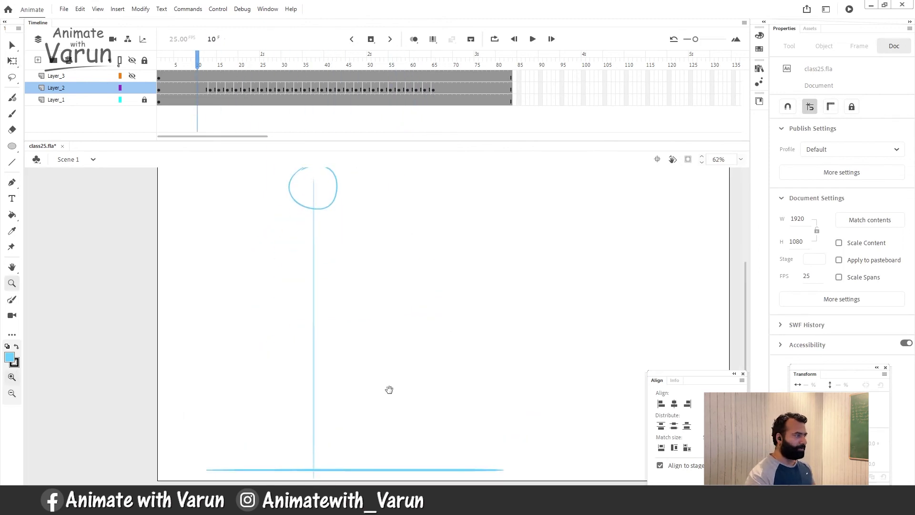
{"action": "left_click_drag", "start_coordinate": [465, 327], "coordinate": [466, 331]}
{"action": "key", "text": "Return"}
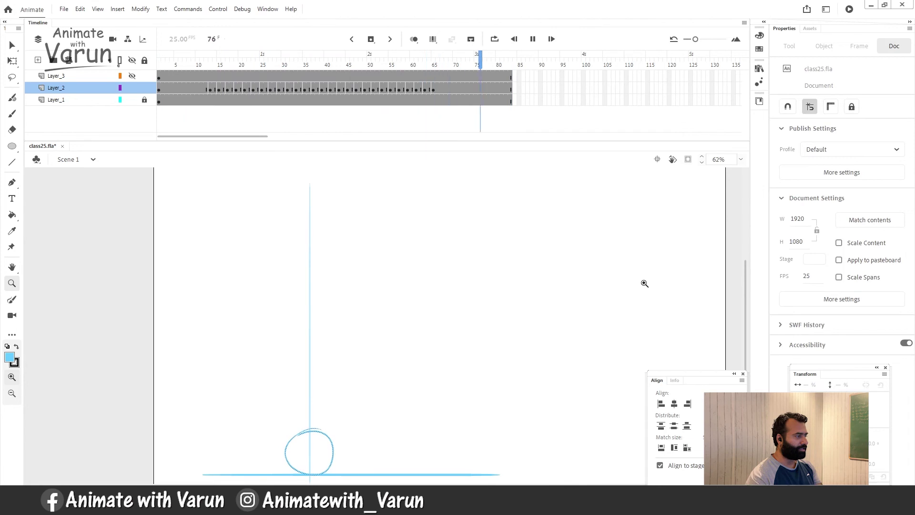
{"action": "key", "text": "Return"}
Test the movie to review the full bounce, and close the preview window
{"action": "key", "text": "ctrl+Return"}
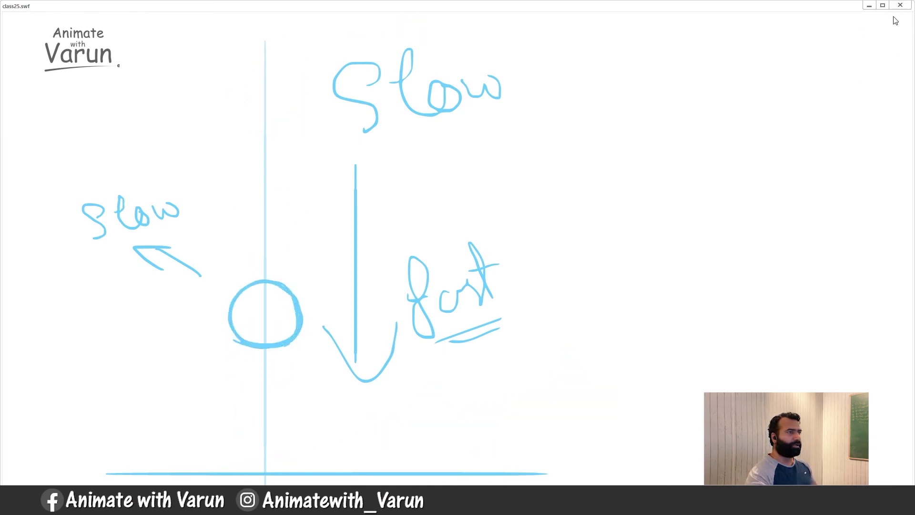
{"action": "left_click_drag", "start_coordinate": [802, 6], "coordinate": [752, 102]}
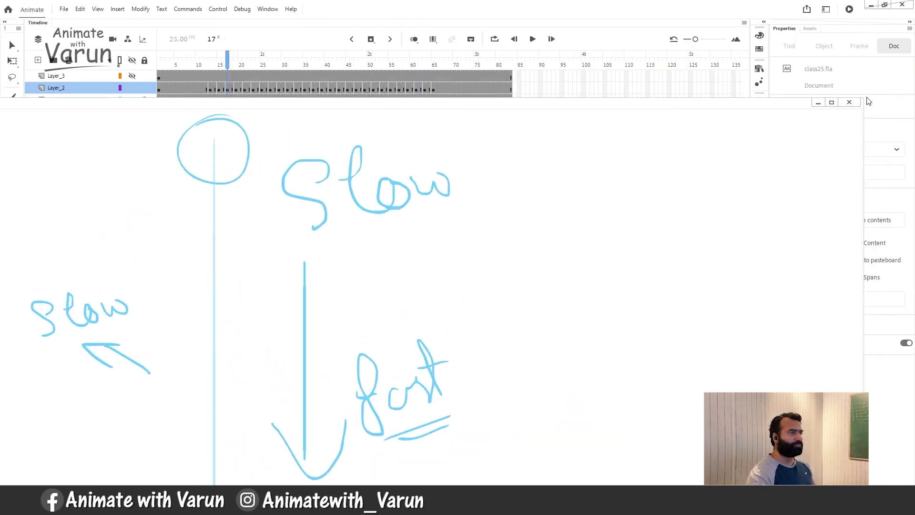
{"action": "left_click", "coordinate": [850, 101]}
Delete the handwritten "Gravity" note and its arrow from frame 18
{"action": "left_click", "coordinate": [189, 63]}
{"action": "left_click_drag", "start_coordinate": [190, 64], "coordinate": [232, 65]}
{"action": "key", "text": "v"}
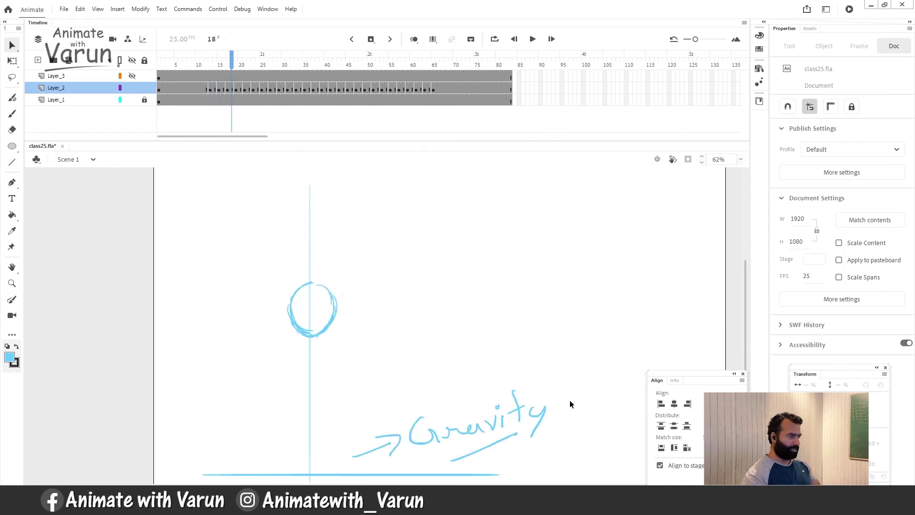
{"action": "mouse_move", "coordinate": [600, 379]}
{"action": "left_mouse_down"}
{"action": "mouse_move", "coordinate": [521, 419]}
{"action": "mouse_move", "coordinate": [333, 484]}
{"action": "left_mouse_up"}
{"action": "key", "text": "Delete"}
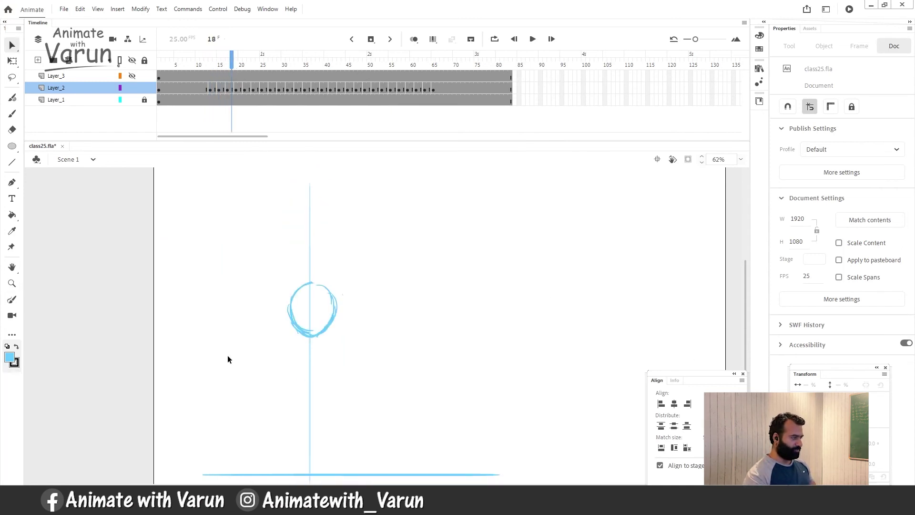
Delete the handwritten "K" note and its arrow from frame 23
{"action": "key", "text": "period"}
{"action": "key", "text": "period"}
{"action": "key", "text": "period"}
{"action": "key", "text": "period"}
{"action": "key", "text": "period"}
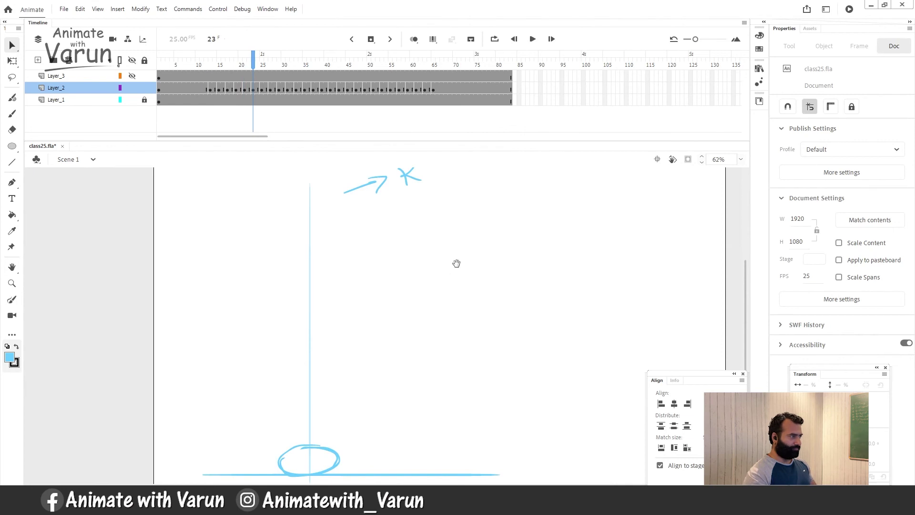
{"action": "left_click_drag", "start_coordinate": [456, 263], "coordinate": [466, 315]}
{"action": "mouse_move", "coordinate": [509, 196]}
{"action": "left_mouse_down"}
{"action": "mouse_move", "coordinate": [410, 233]}
{"action": "mouse_move", "coordinate": [319, 289]}
{"action": "left_mouse_up"}
{"action": "key", "text": "Delete"}
Step through the remaining frames with the whole stage in view to check for leftover notes, and return to frame 1
{"action": "key", "text": "period"}
{"action": "key", "text": "period"}
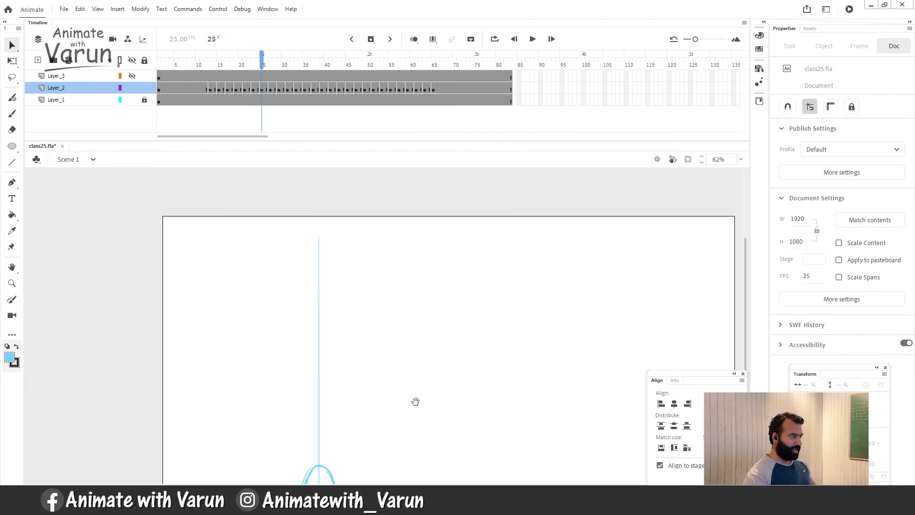
{"action": "left_click_drag", "start_coordinate": [415, 402], "coordinate": [406, 347]}
{"action": "key", "text": "z"}
{"action": "left_click", "coordinate": [390, 350], "text": "alt"}
{"action": "mouse_move", "coordinate": [388, 316]}
{"action": "left_mouse_down"}
{"action": "mouse_move", "coordinate": [384, 329]}
{"action": "mouse_move", "coordinate": [388, 319]}
{"action": "left_mouse_up"}
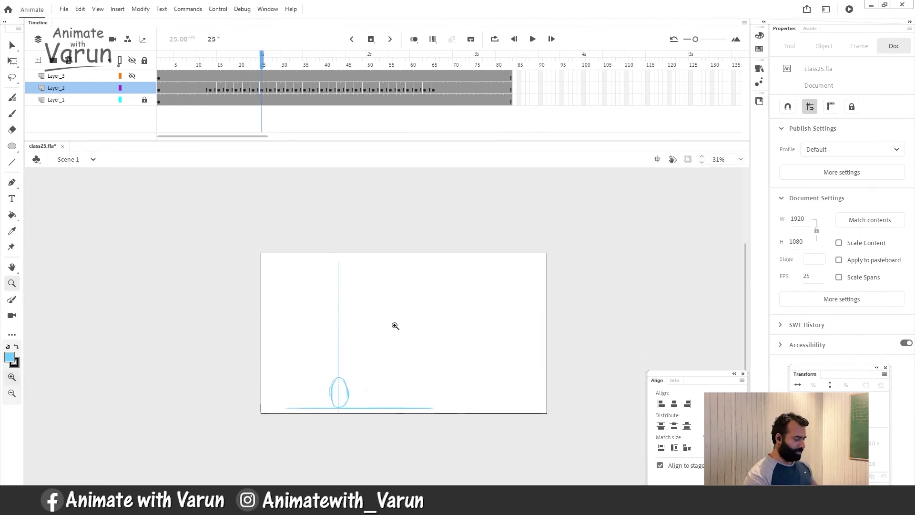
{"action": "key", "text": "period"}
{"action": "key", "text": "period"}
{"action": "key", "text": "period"}
{"action": "key", "text": "period"}
{"action": "key", "text": "period"}
{"action": "key", "text": "period"}
{"action": "key", "text": "period"}
{"action": "key", "text": "period"}
{"action": "key", "text": "period"}
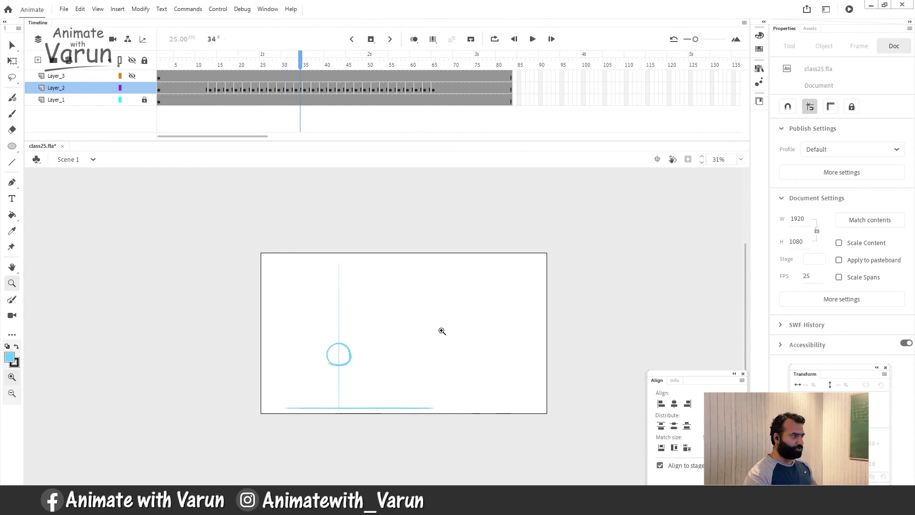
{"action": "key", "text": "period"}
{"action": "key", "text": "period"}
{"action": "key", "text": "period"}
{"action": "key", "text": "period"}
{"action": "key", "text": "period"}
{"action": "key", "text": "period"}
{"action": "key", "text": "period"}
{"action": "key", "text": "period"}
{"action": "key", "text": "period"}
{"action": "key", "text": "period"}
{"action": "key", "text": "period"}
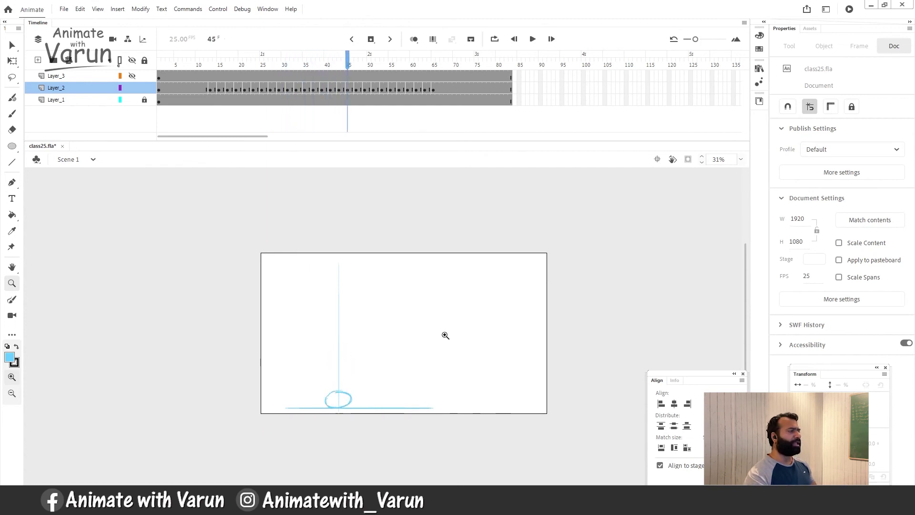
{"action": "key", "text": "period"}
{"action": "key", "text": "period"}
{"action": "key", "text": "period"}
{"action": "key", "text": "period"}
{"action": "key", "text": "period"}
{"action": "key", "text": "period"}
{"action": "key", "text": "period"}
{"action": "key", "text": "period"}
{"action": "key", "text": "period"}
{"action": "key", "text": "period"}
{"action": "key", "text": "period"}
{"action": "key", "text": "period"}
{"action": "key", "text": "period"}
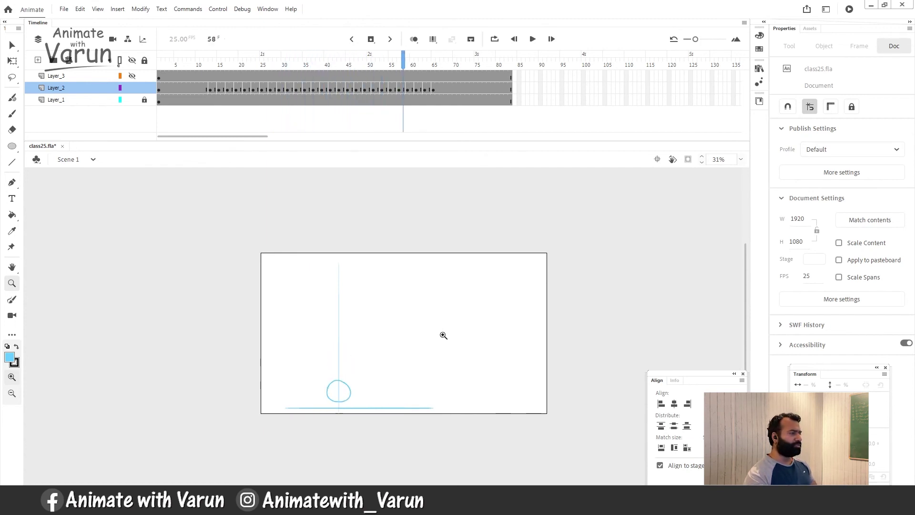
{"action": "key", "text": "period"}
{"action": "key", "text": "period"}
{"action": "key", "text": "period"}
{"action": "key", "text": "period"}
{"action": "key", "text": "period"}
{"action": "key", "text": "period"}
{"action": "key", "text": "period"}
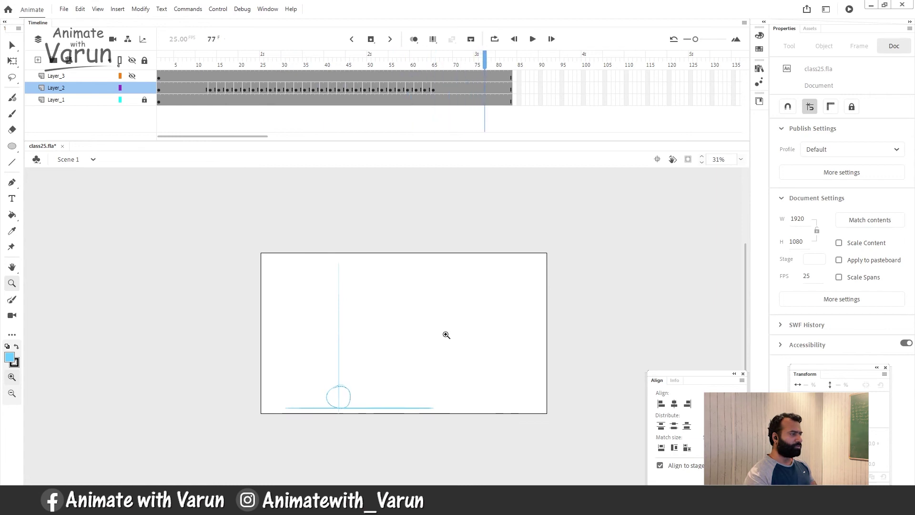
{"action": "key", "text": "period"}
{"action": "key", "text": "period"}
{"action": "key", "text": "period"}
{"action": "key", "text": "comma"}
{"action": "key", "text": "comma"}
{"action": "key", "text": "comma"}
{"action": "key", "text": "comma"}
{"action": "key", "text": "comma"}
{"action": "key", "text": "comma"}
{"action": "key", "text": "comma"}
{"action": "key", "text": "comma"}
{"action": "key", "text": "comma"}
{"action": "key", "text": "comma"}
{"action": "key", "text": "comma"}
{"action": "key", "text": "comma"}
{"action": "key", "text": "comma"}
{"action": "key", "text": "comma"}
{"action": "key", "text": "comma"}
{"action": "key", "text": "comma"}
{"action": "key", "text": "comma"}
{"action": "key", "text": "comma"}
{"action": "key", "text": "comma"}
{"action": "key", "text": "comma"}
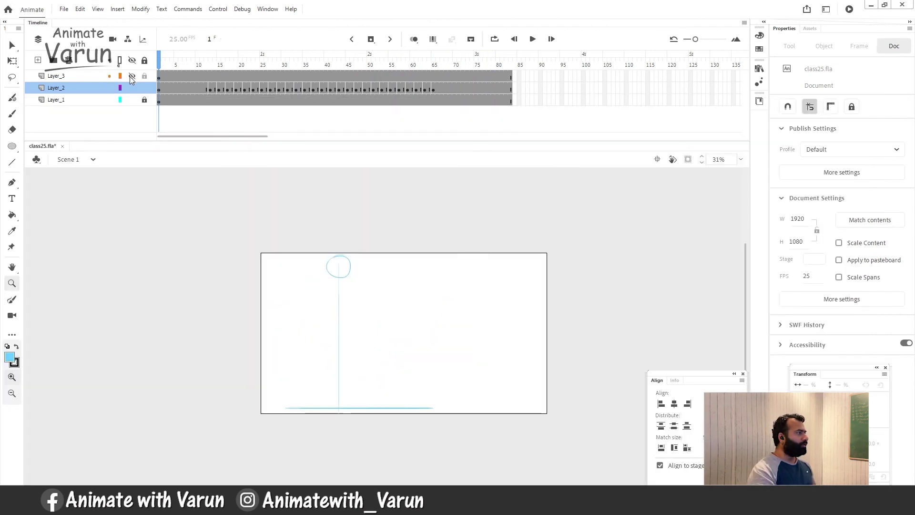
Delete the hidden Layer_3 and test the movie again
{"action": "left_click", "coordinate": [95, 76]}
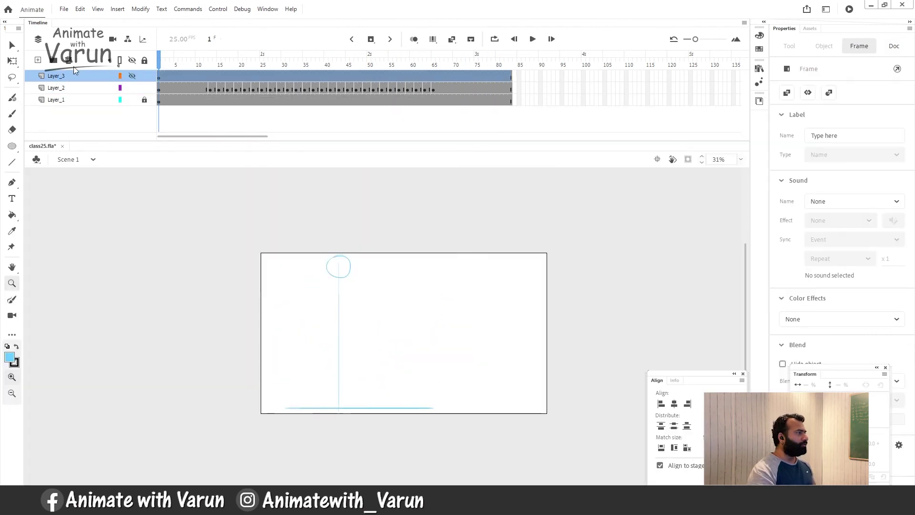
{"action": "left_click", "coordinate": [68, 60]}
{"action": "key", "text": "ctrl+Return"}
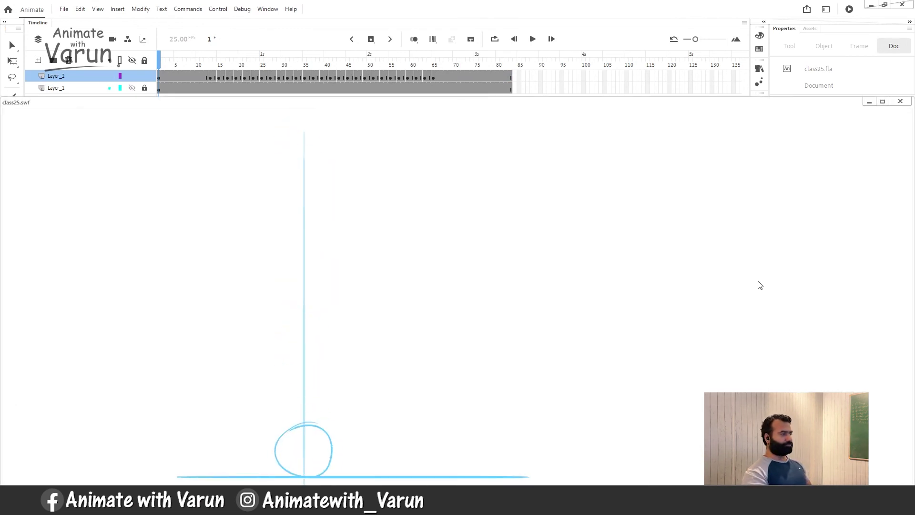
{"action": "left_click_drag", "start_coordinate": [538, 108], "coordinate": [563, 58]}
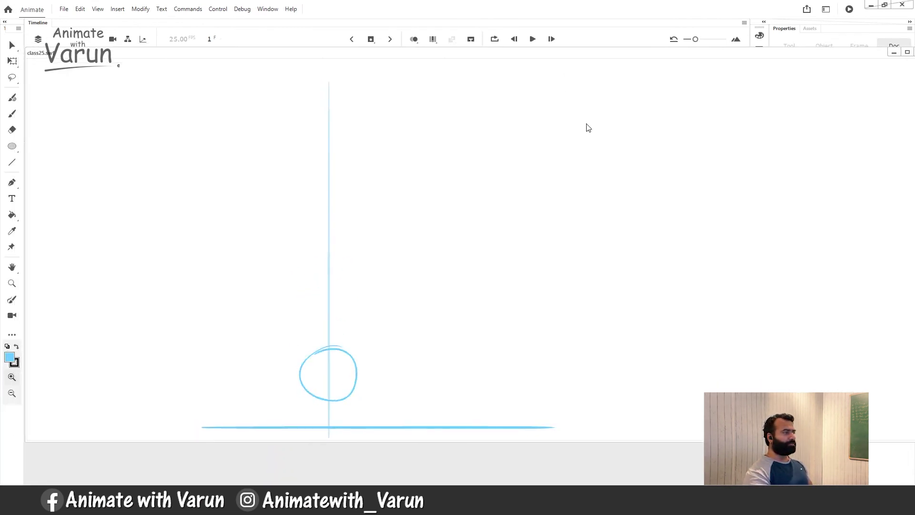